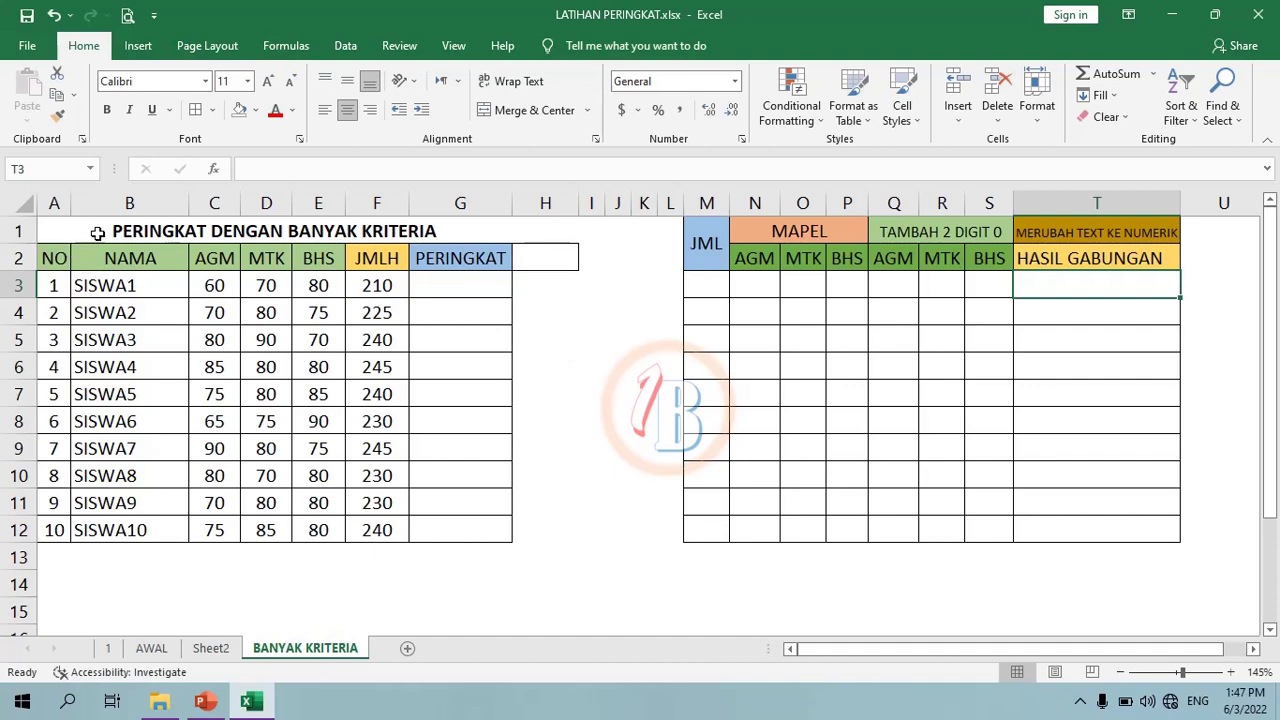
Step: Enter =RANK(F3,$F$3:$F$12,0) in G3 to rank SISWA1's JMLH total
click(97, 233)
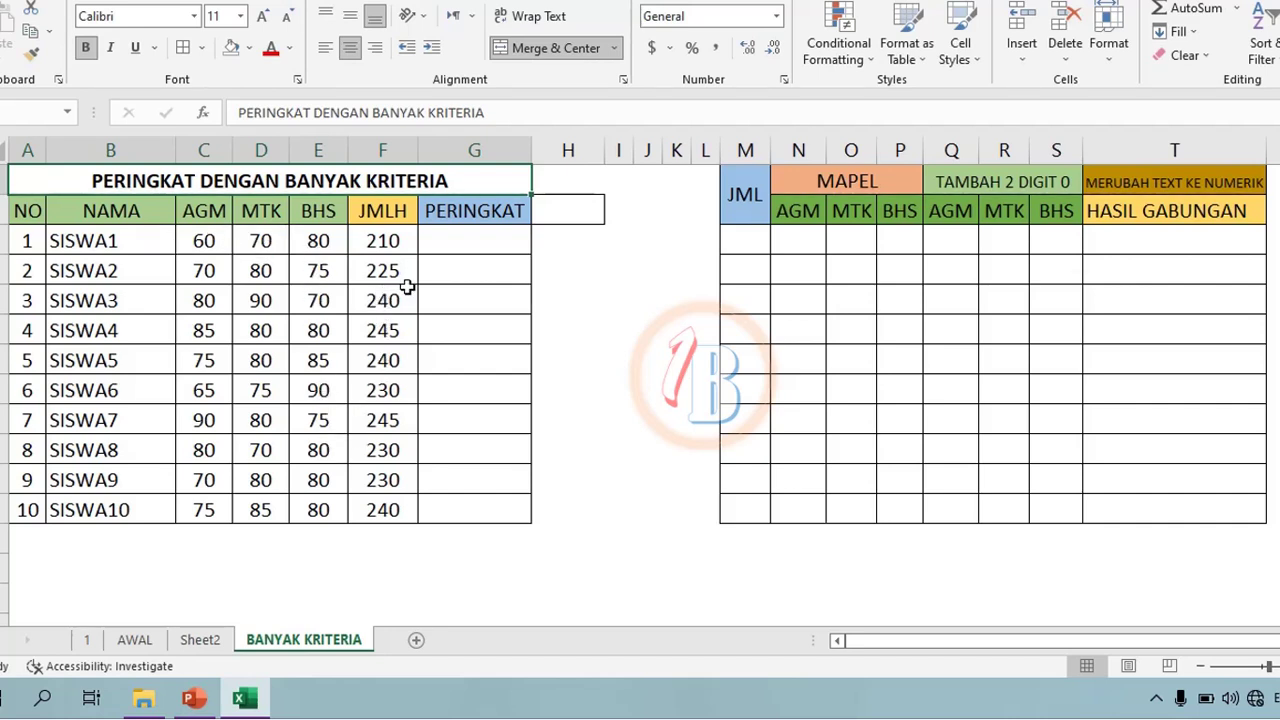
click(449, 218)
click(490, 241)
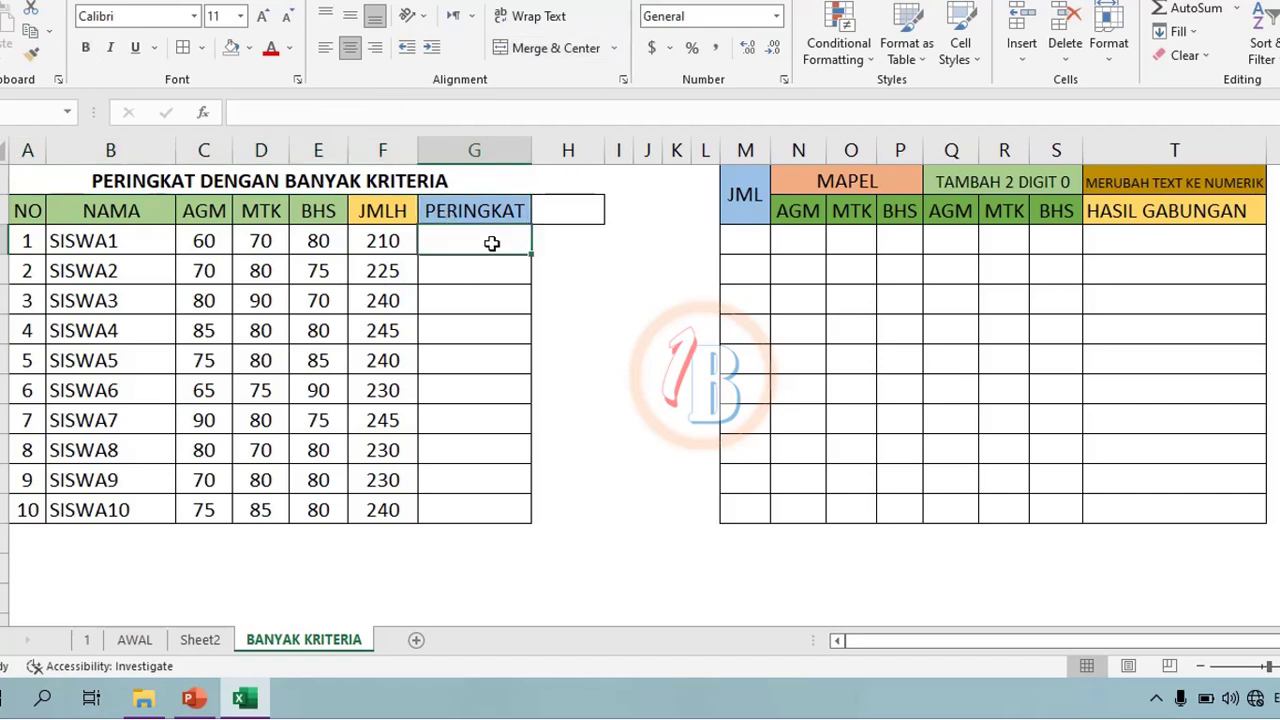
text(=)
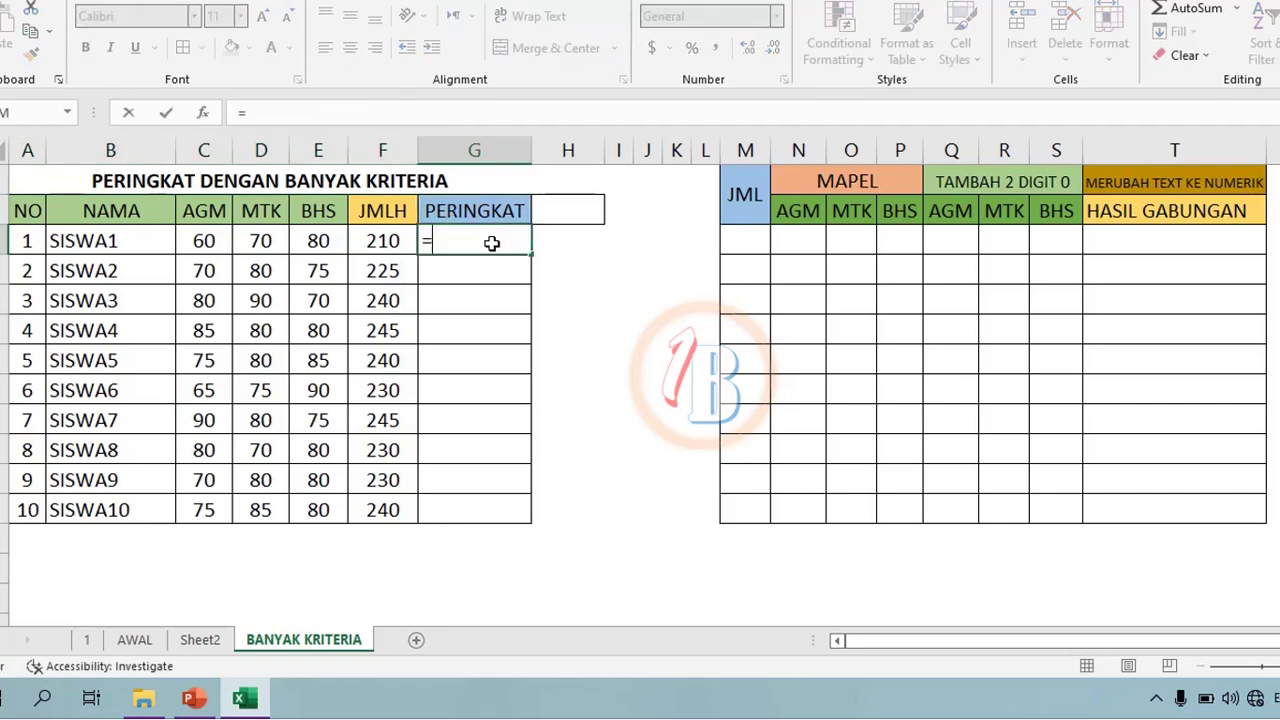
text(RAN)
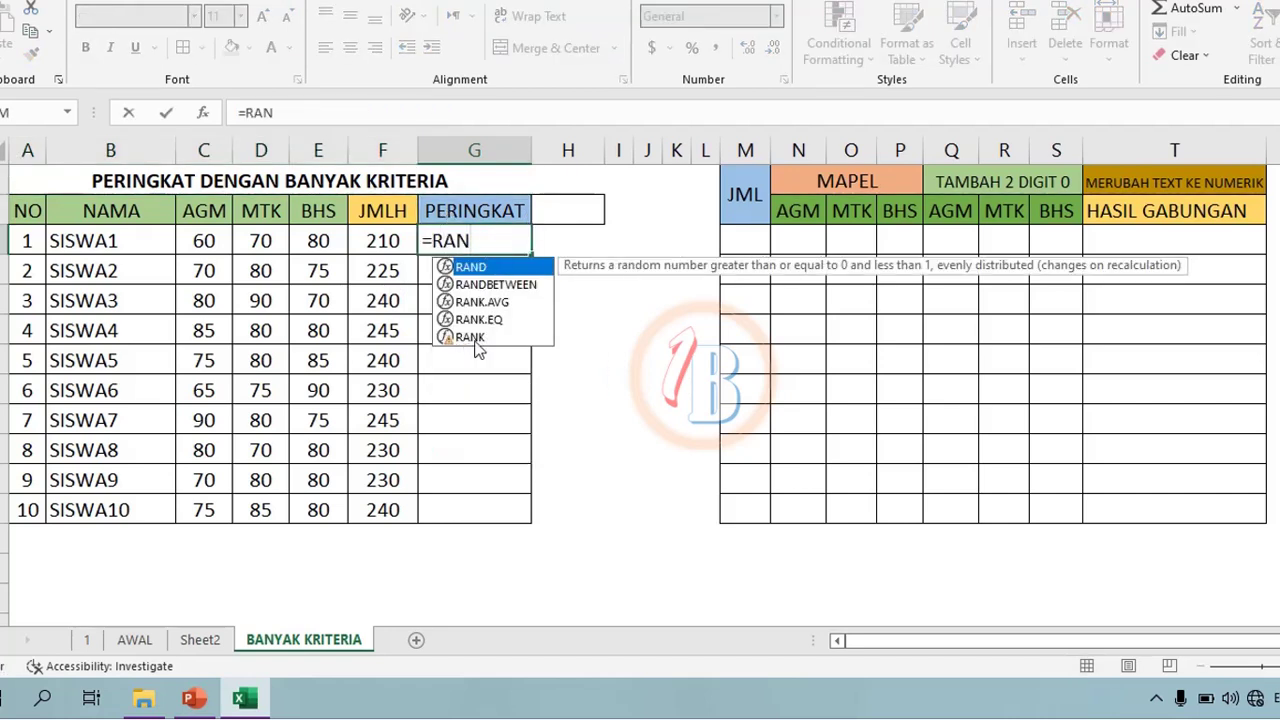
double_click(476, 340)
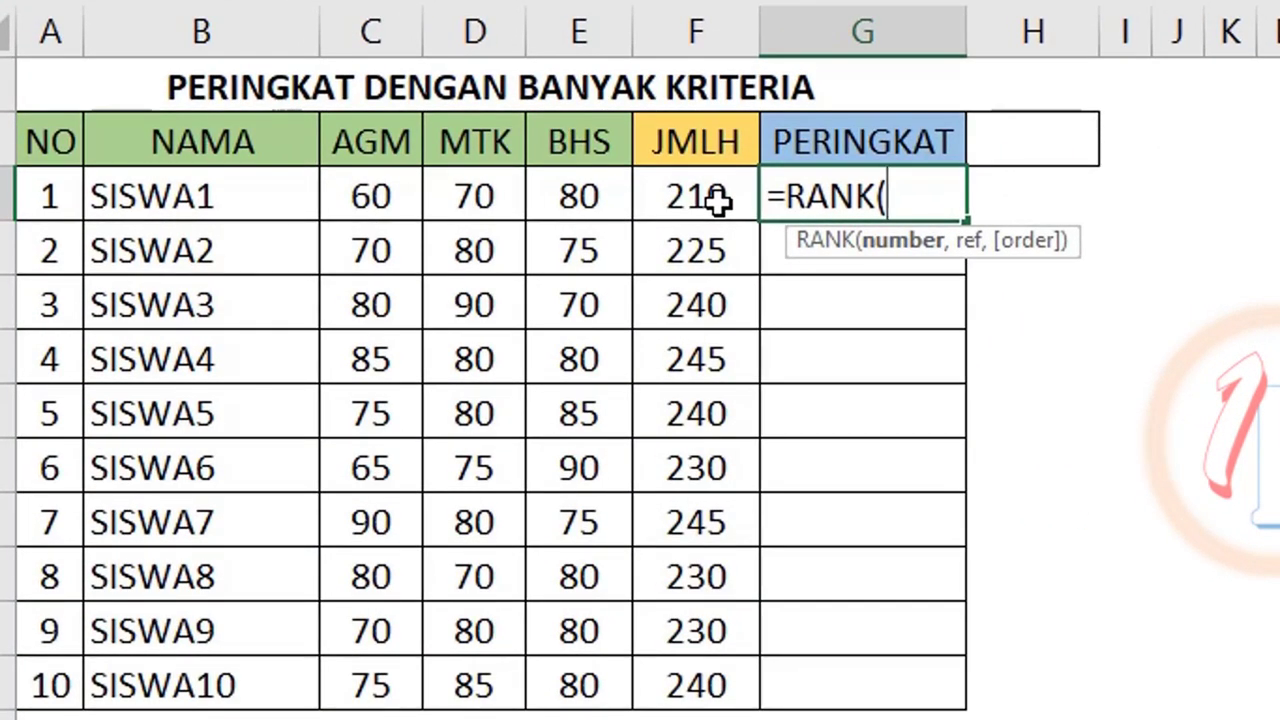
click(718, 201)
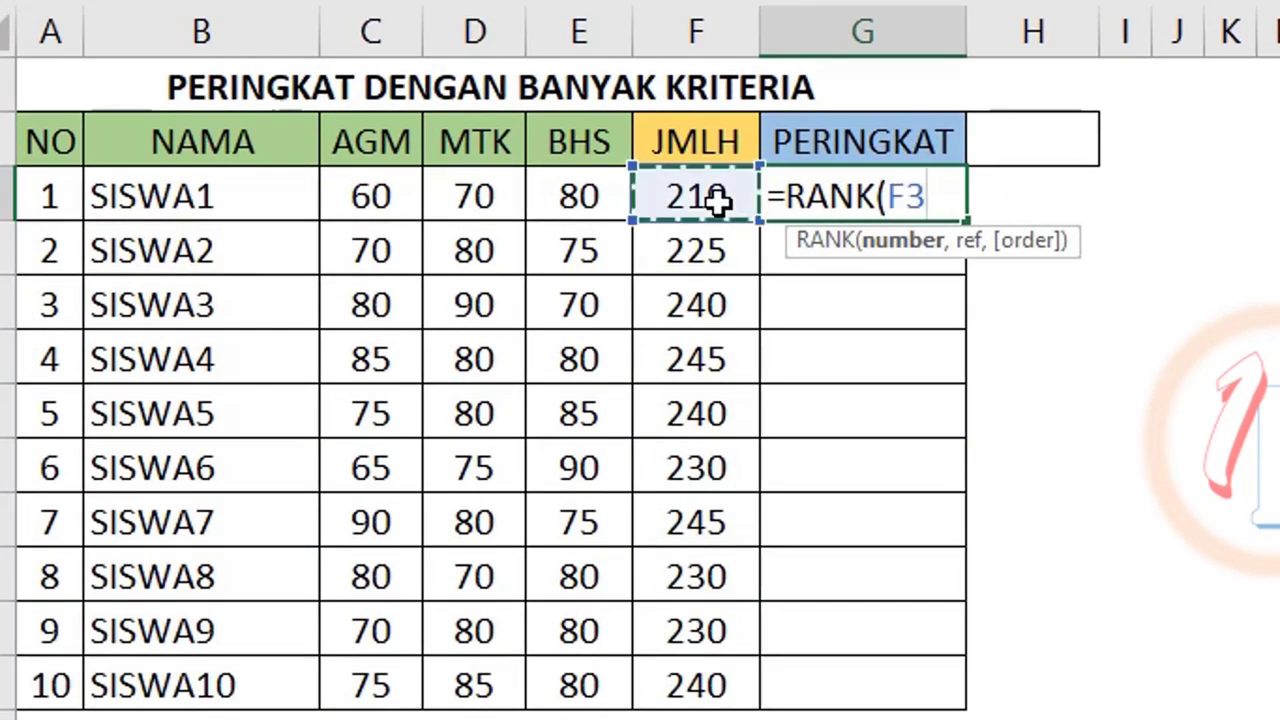
text(,)
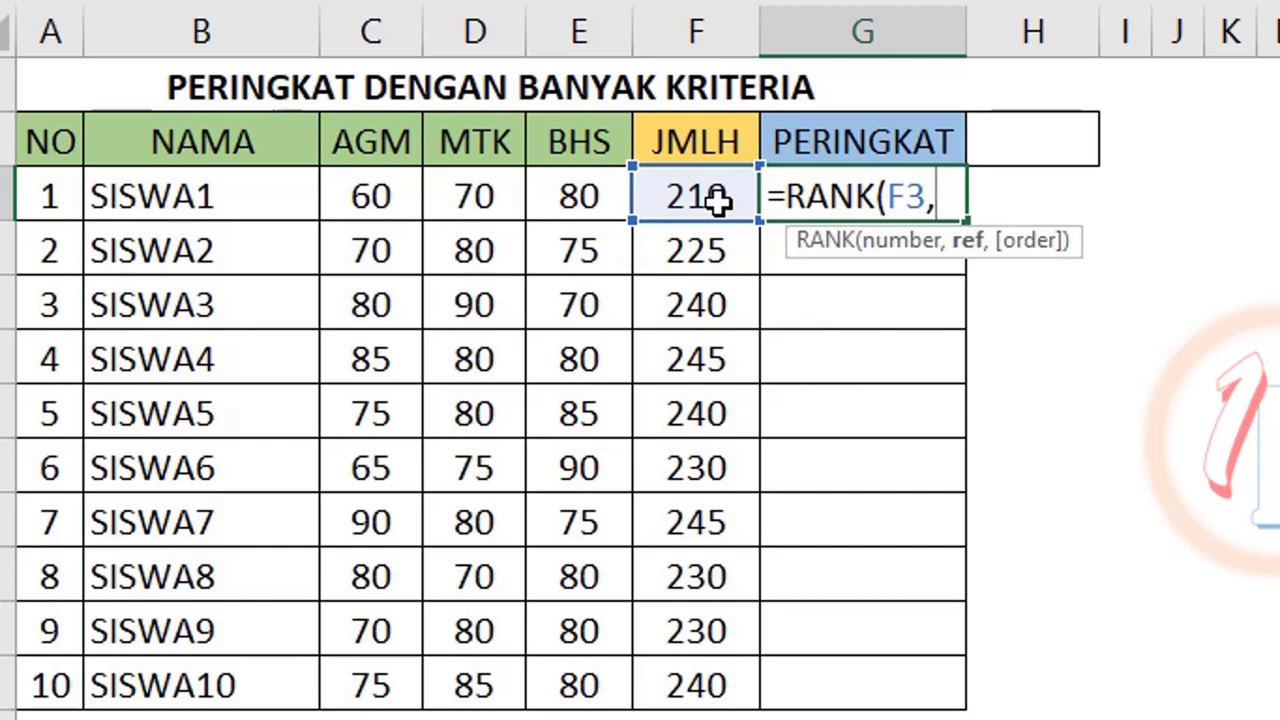
drag(722, 196, 695, 665)
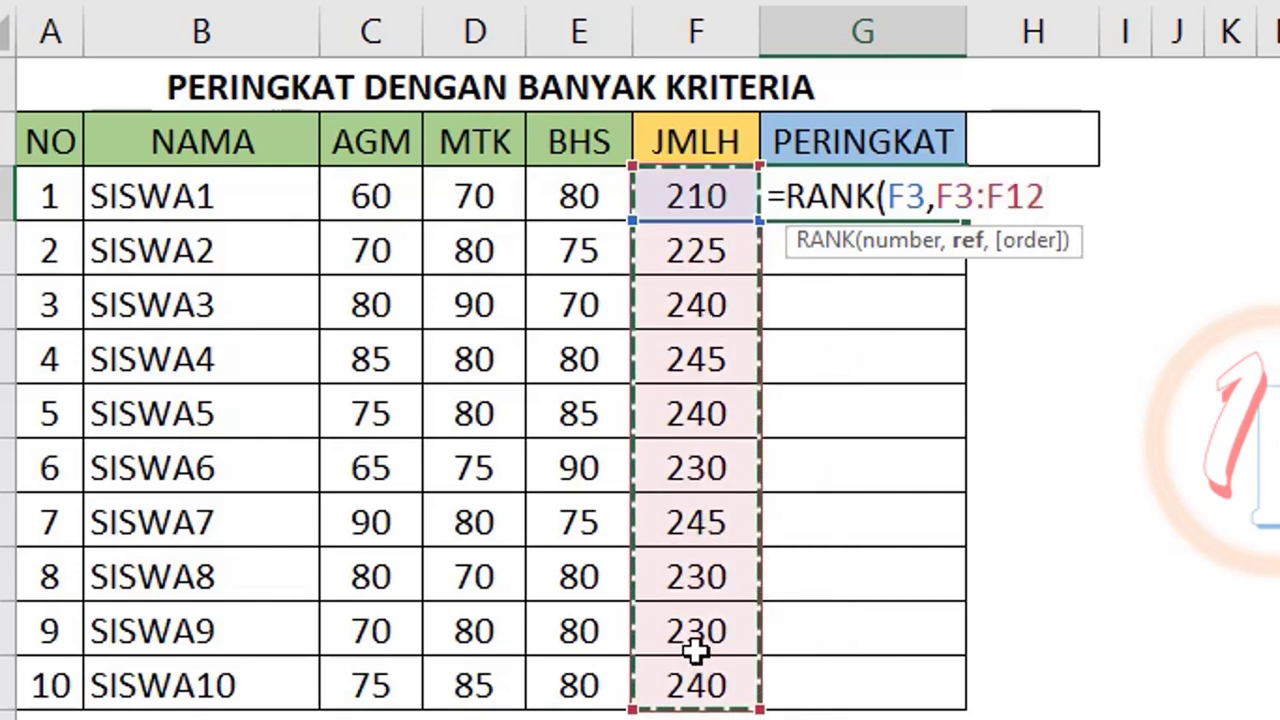
key(F4)
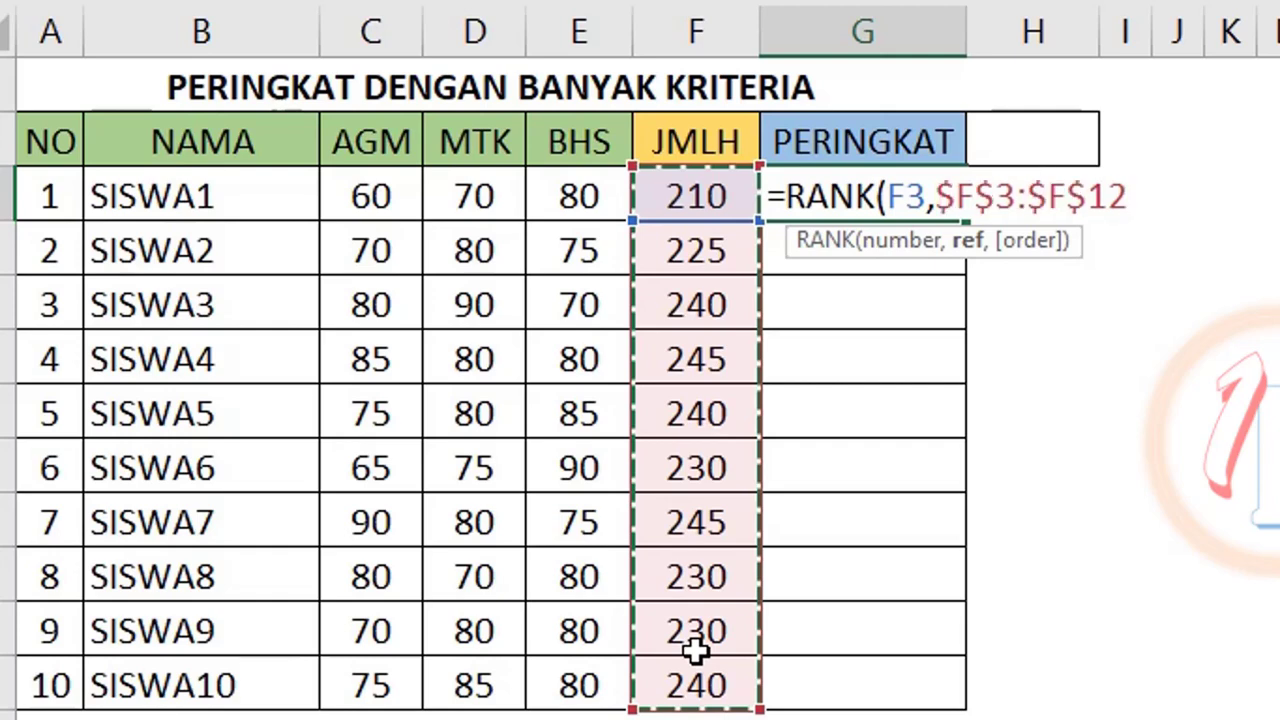
text(,)
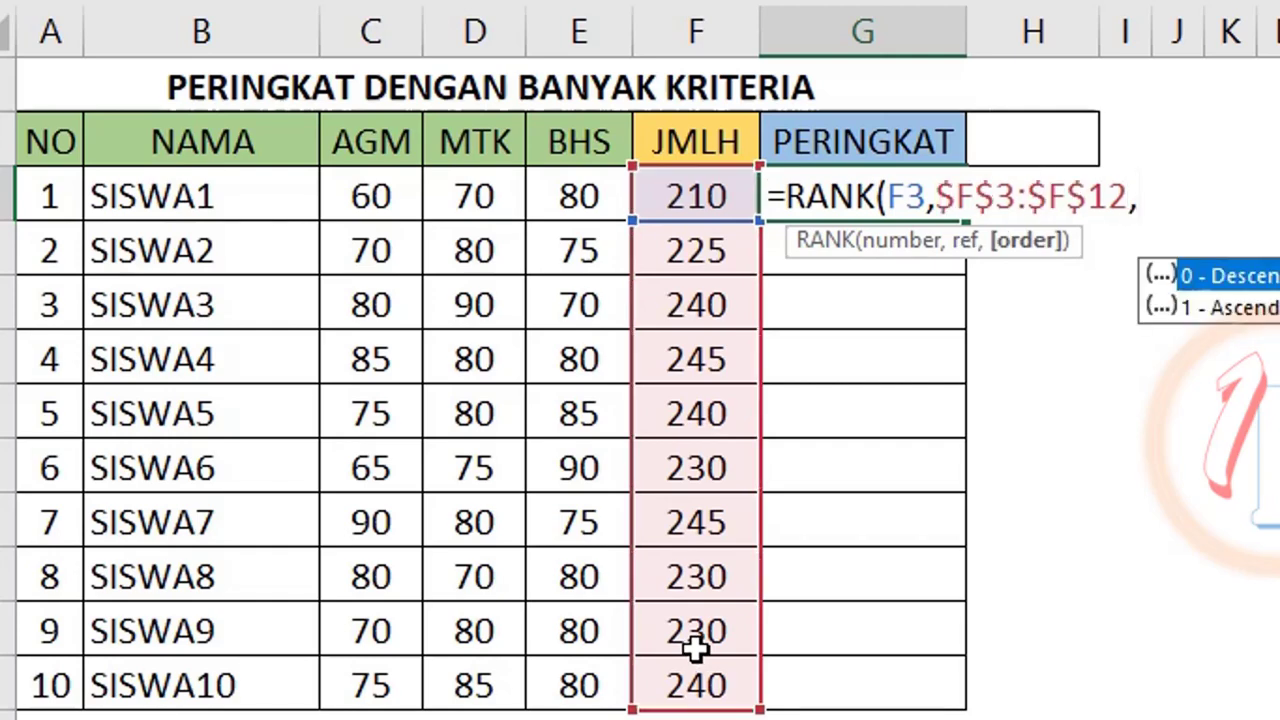
text(0)
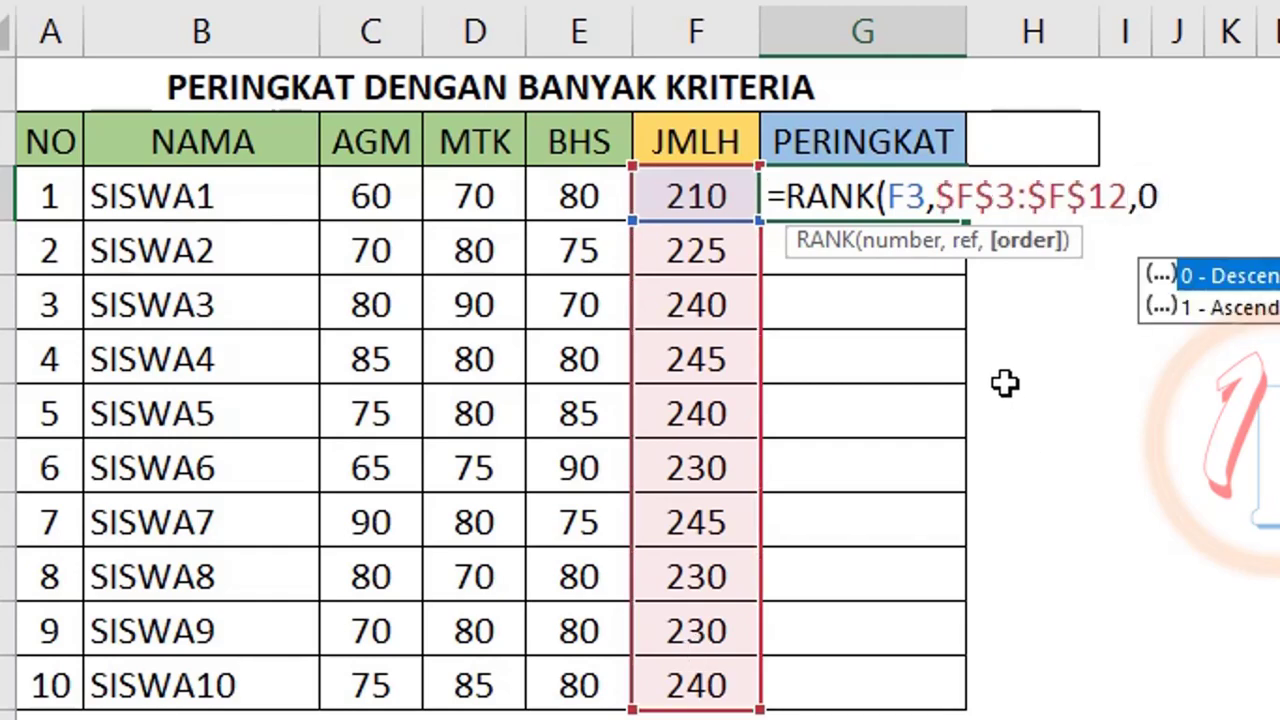
key(Return)
Step: Copy the rank formula down to G12 and centre the PERINGKAT values
click(940, 186)
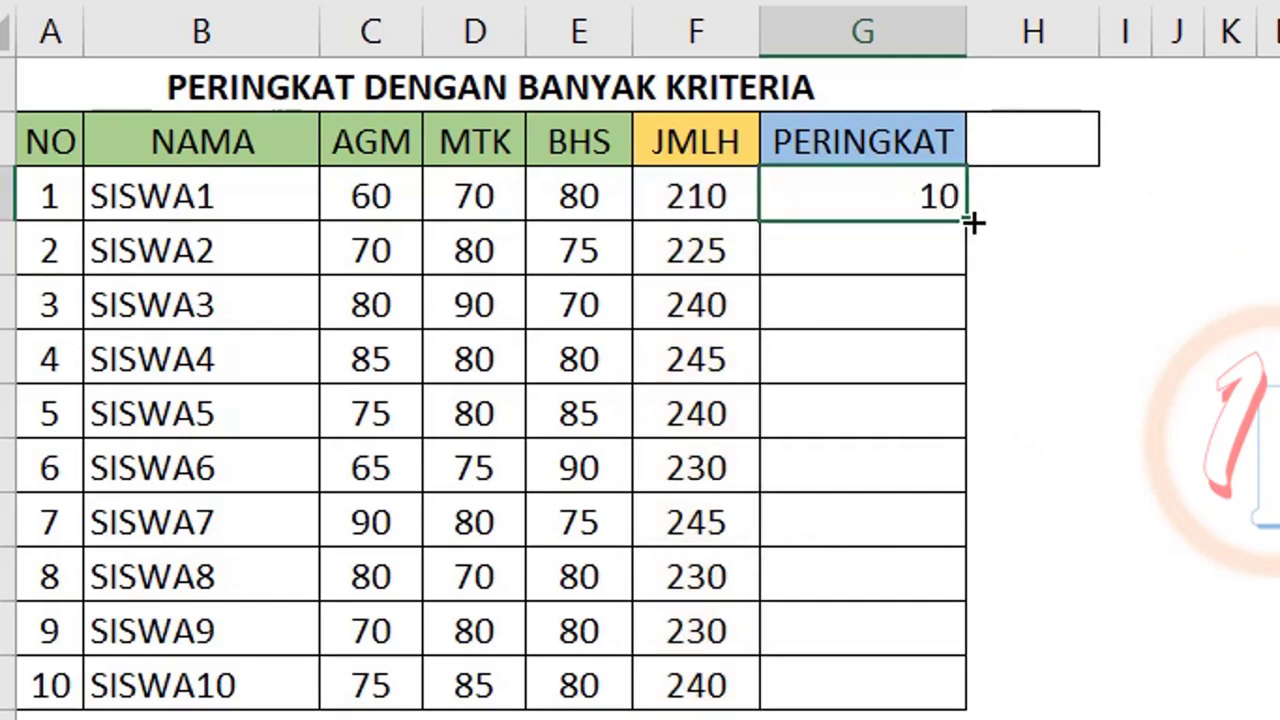
drag(972, 222, 945, 690)
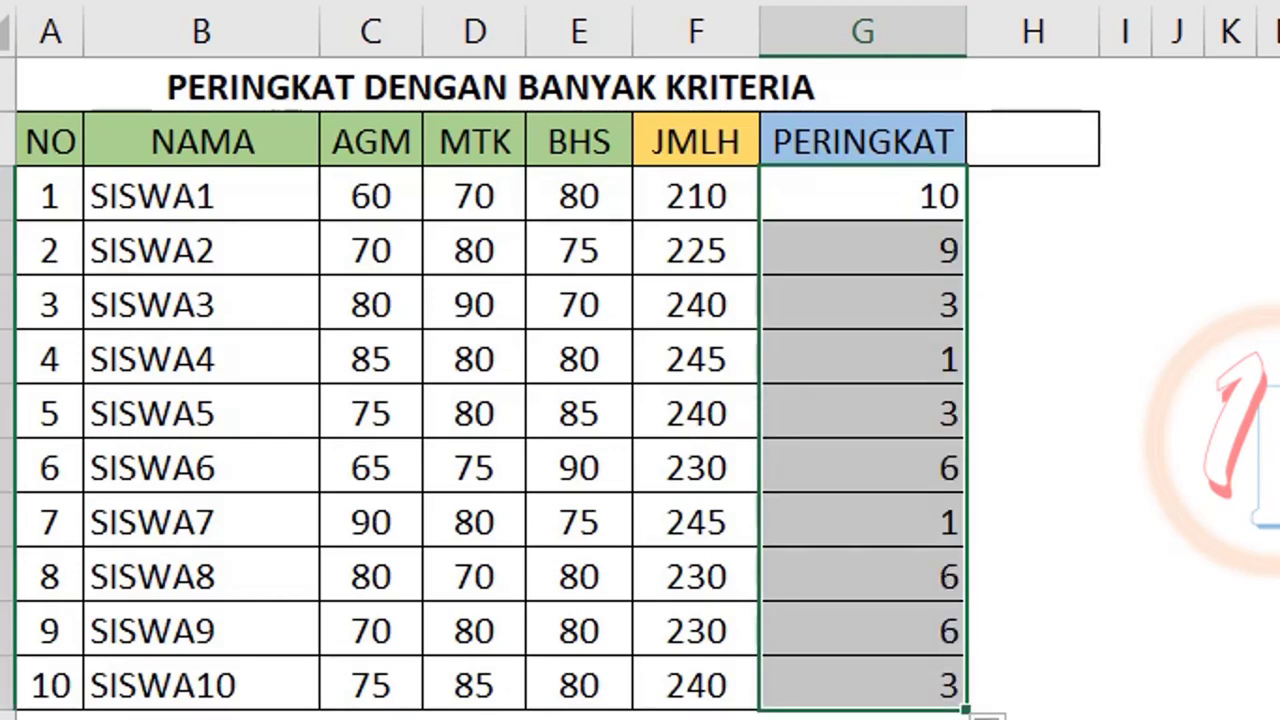
key(alt+h)
key(a)
key(c)
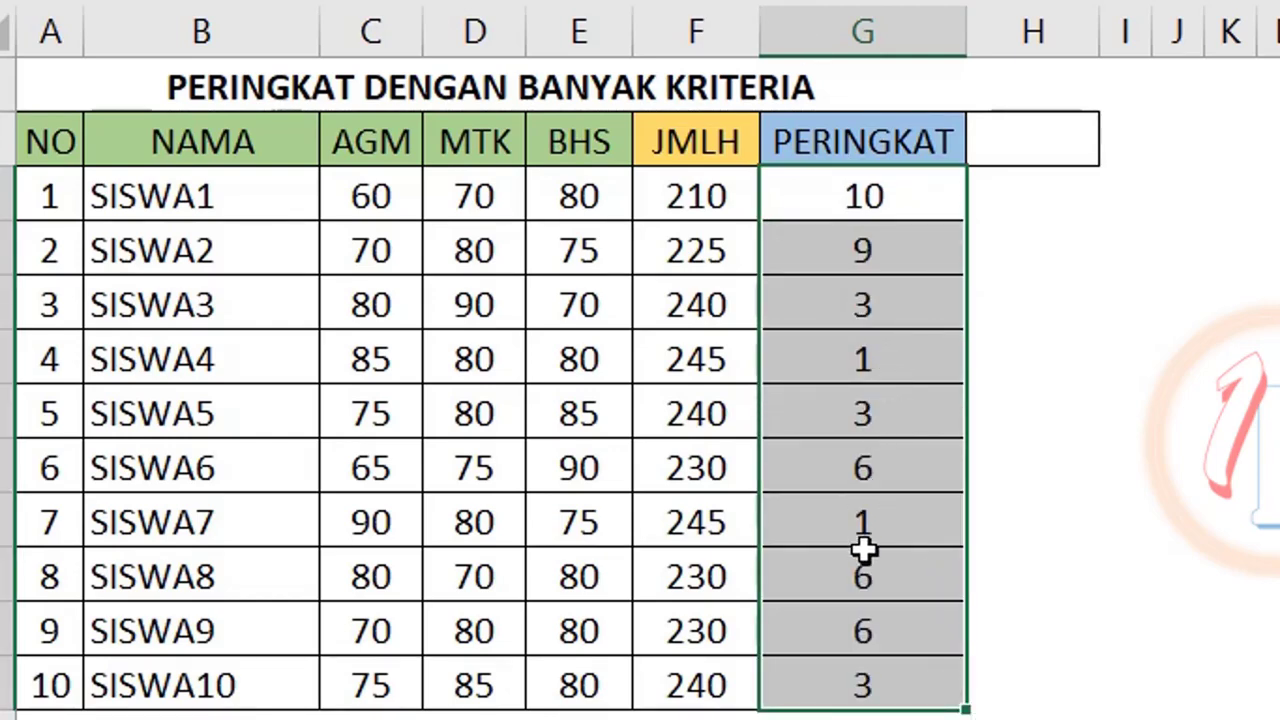
click(827, 361)
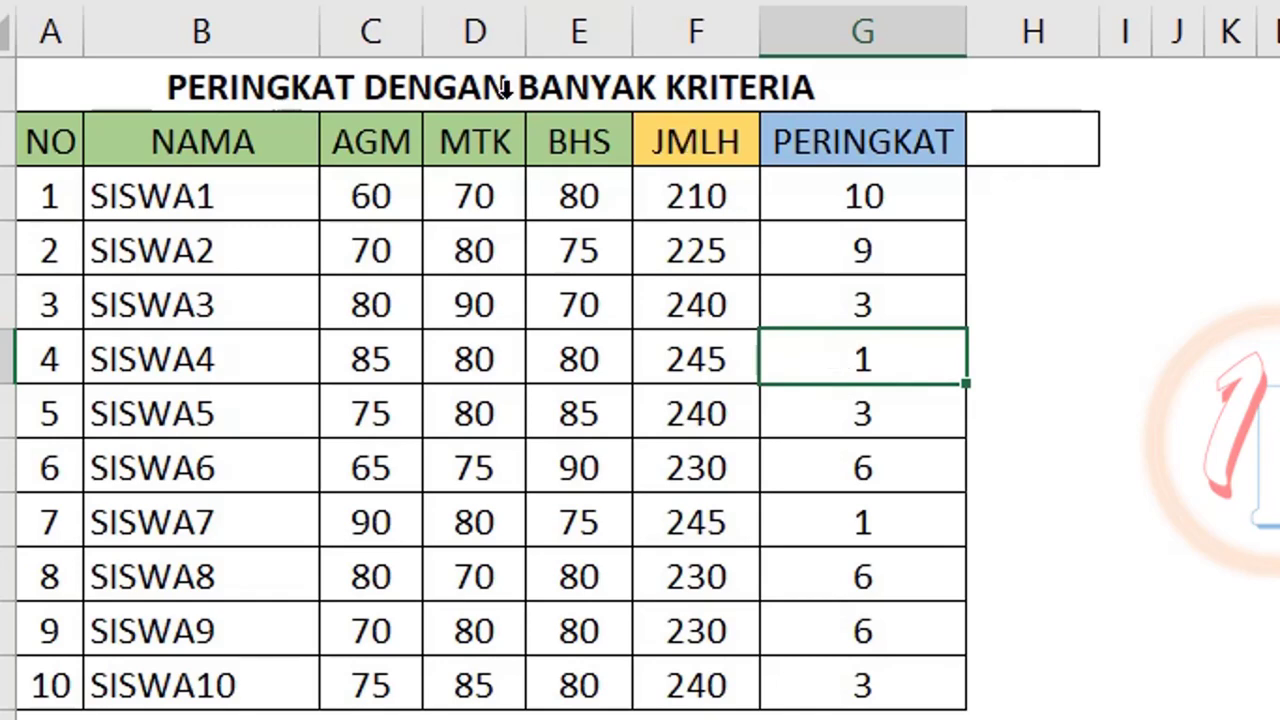
Step: Fill the two tied rank-1 cells for SISWA4 and SISWA7 blue
click(430, 1)
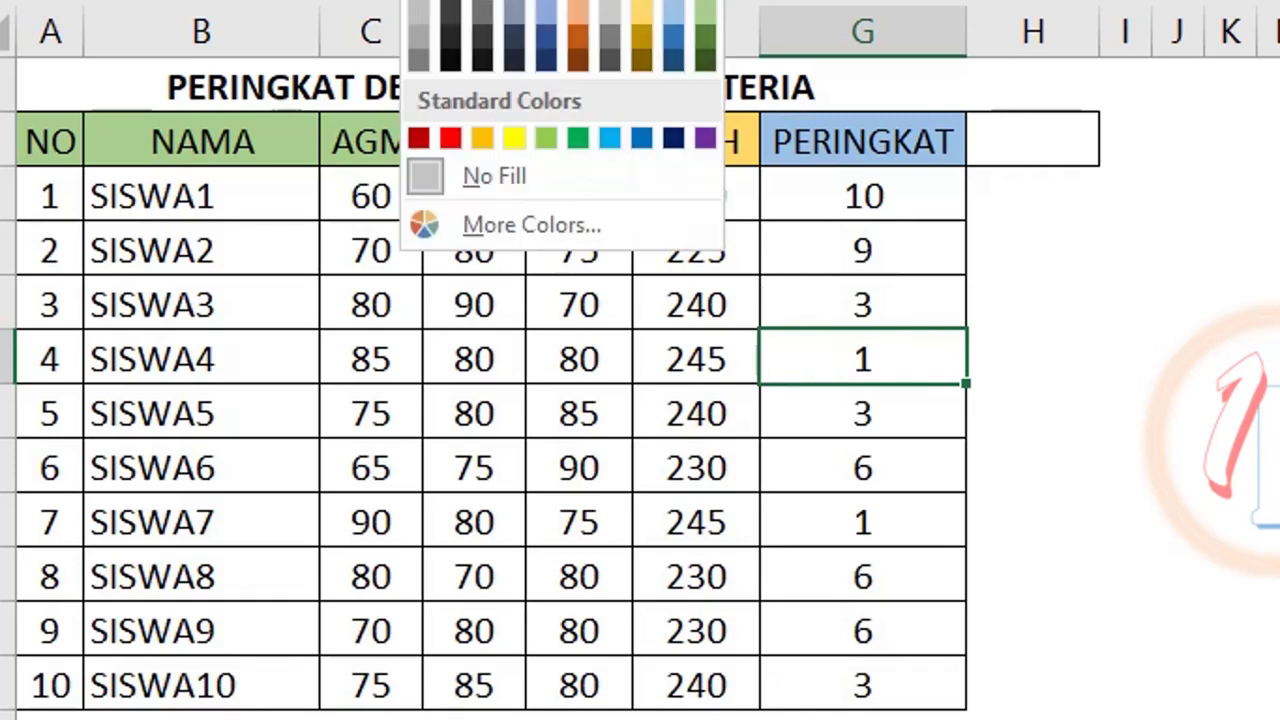
click(683, 30)
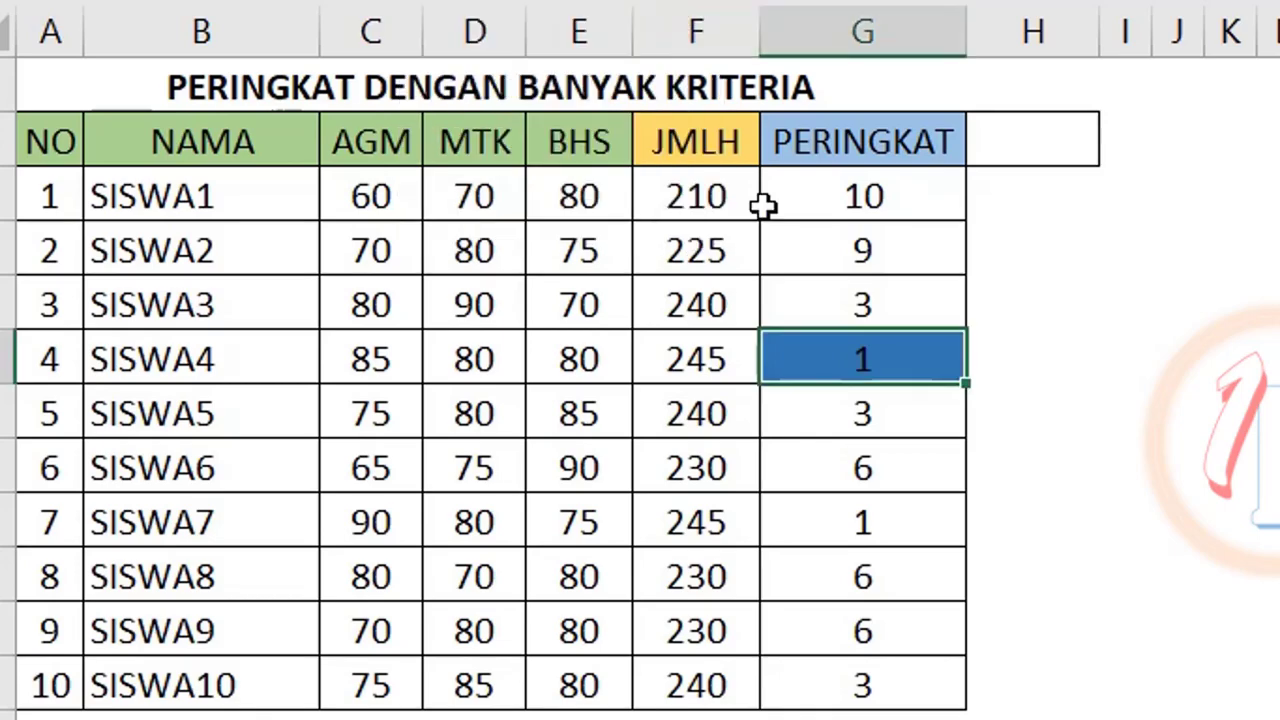
click(820, 506)
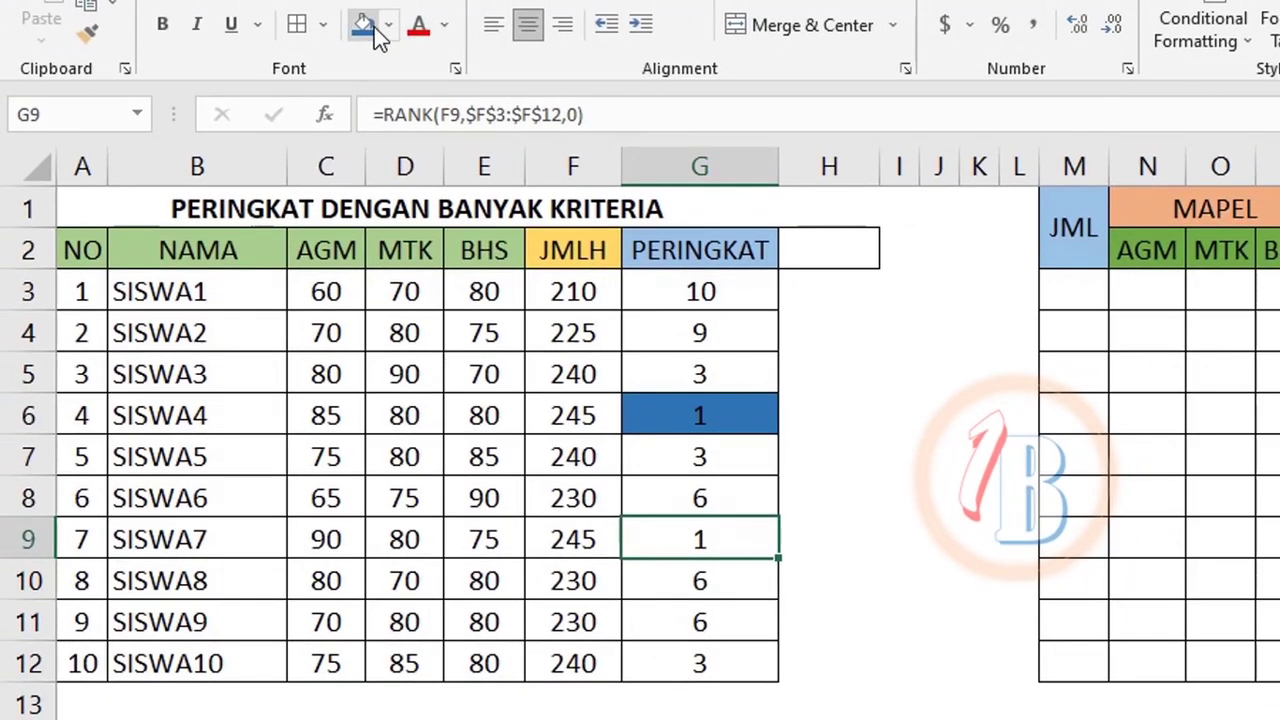
click(363, 25)
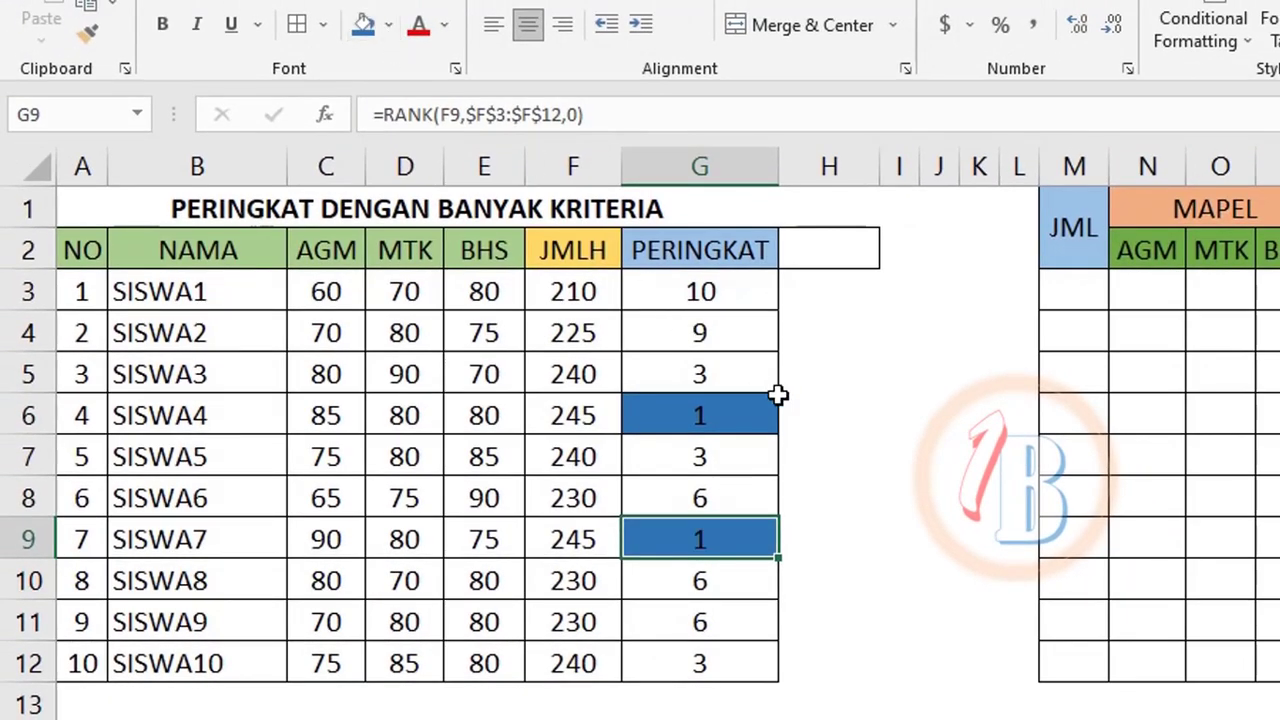
Step: Fill the three tied rank-3 cells for SISWA3, SISWA5 and SISWA10 gold
click(719, 374)
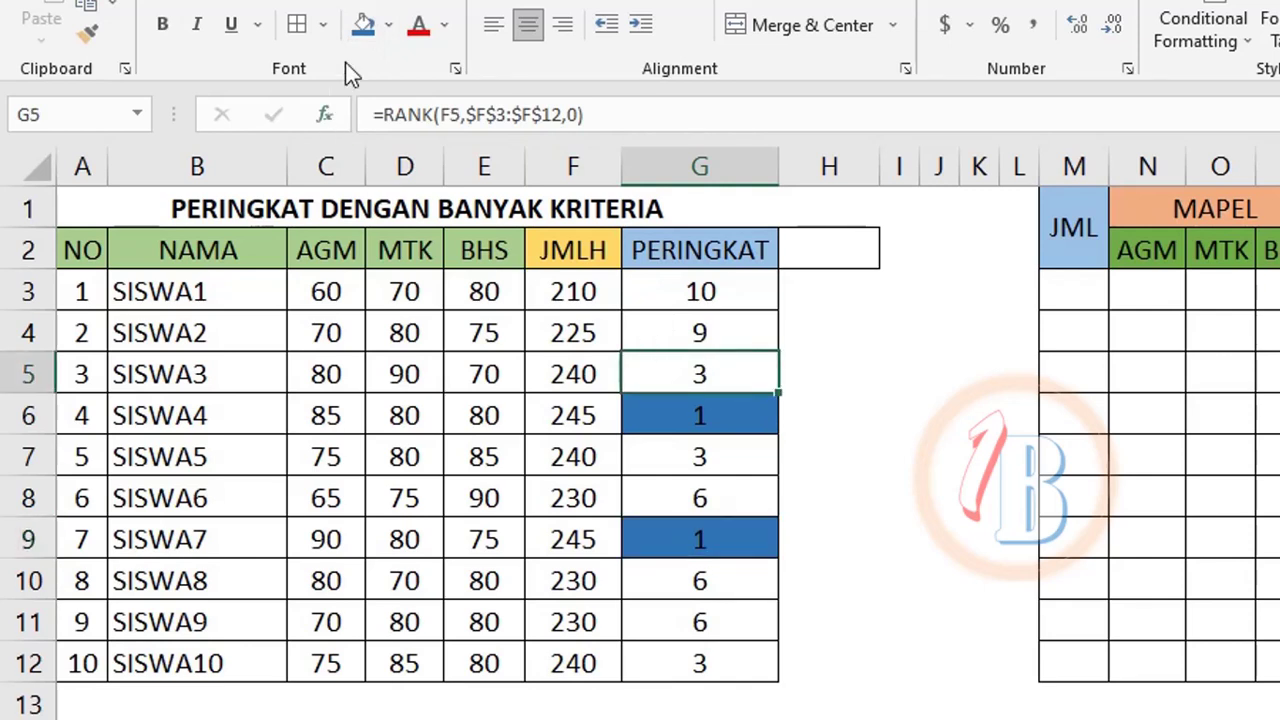
click(387, 30)
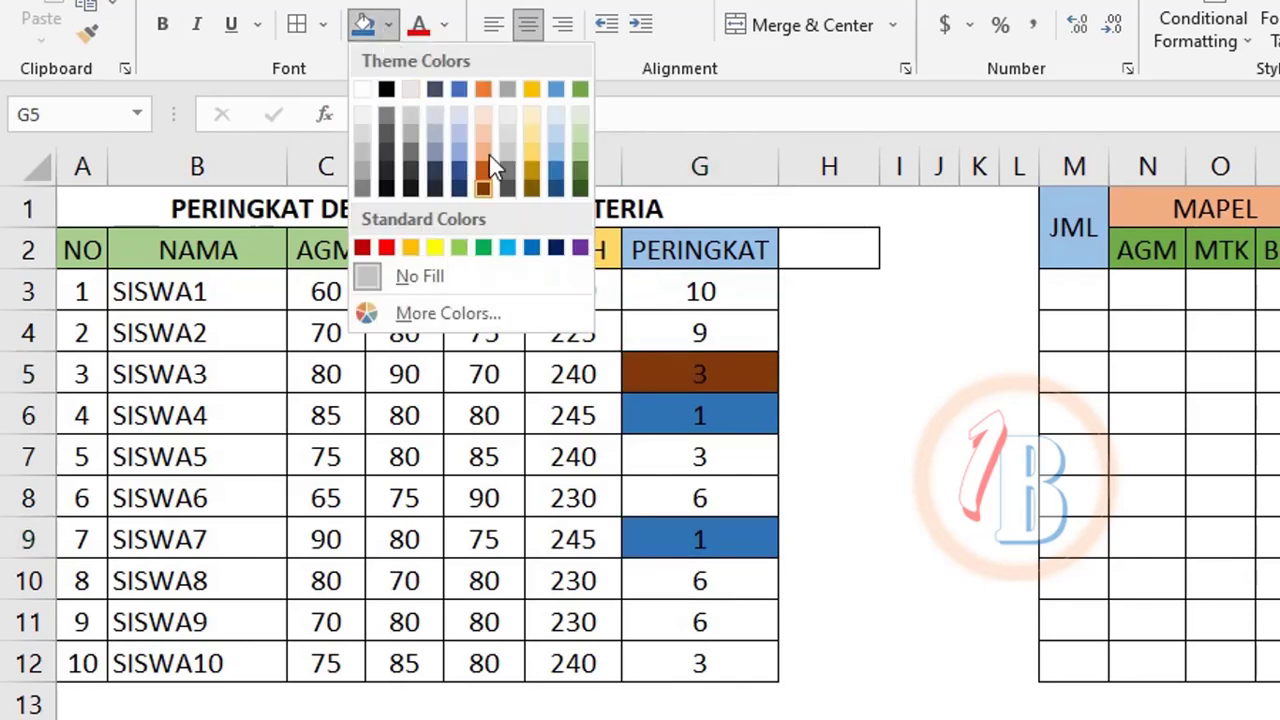
click(531, 150)
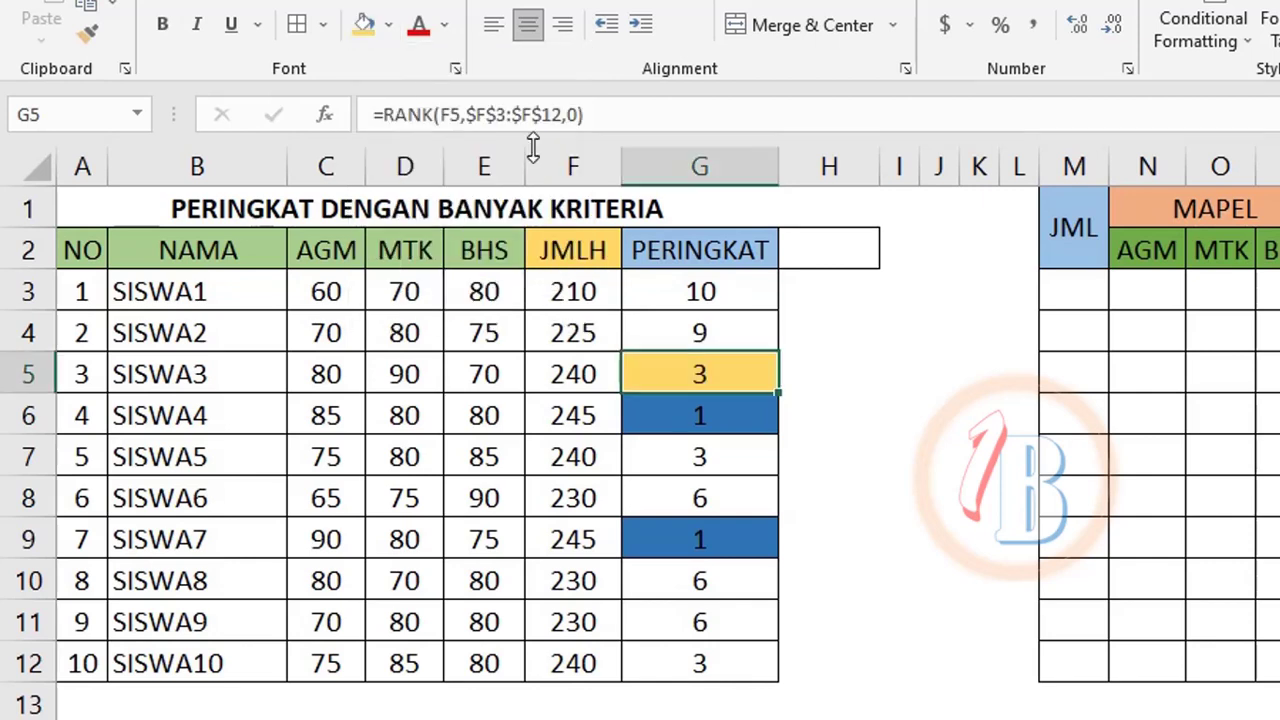
click(694, 466)
click(364, 24)
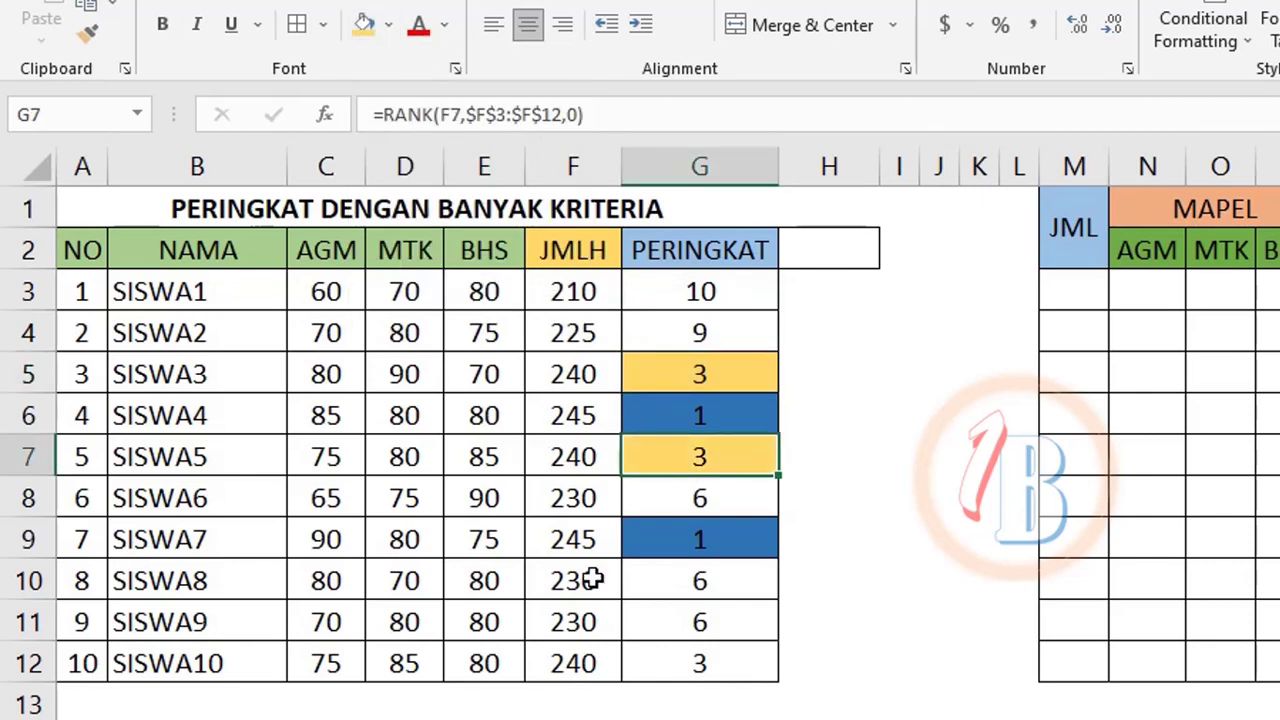
click(690, 663)
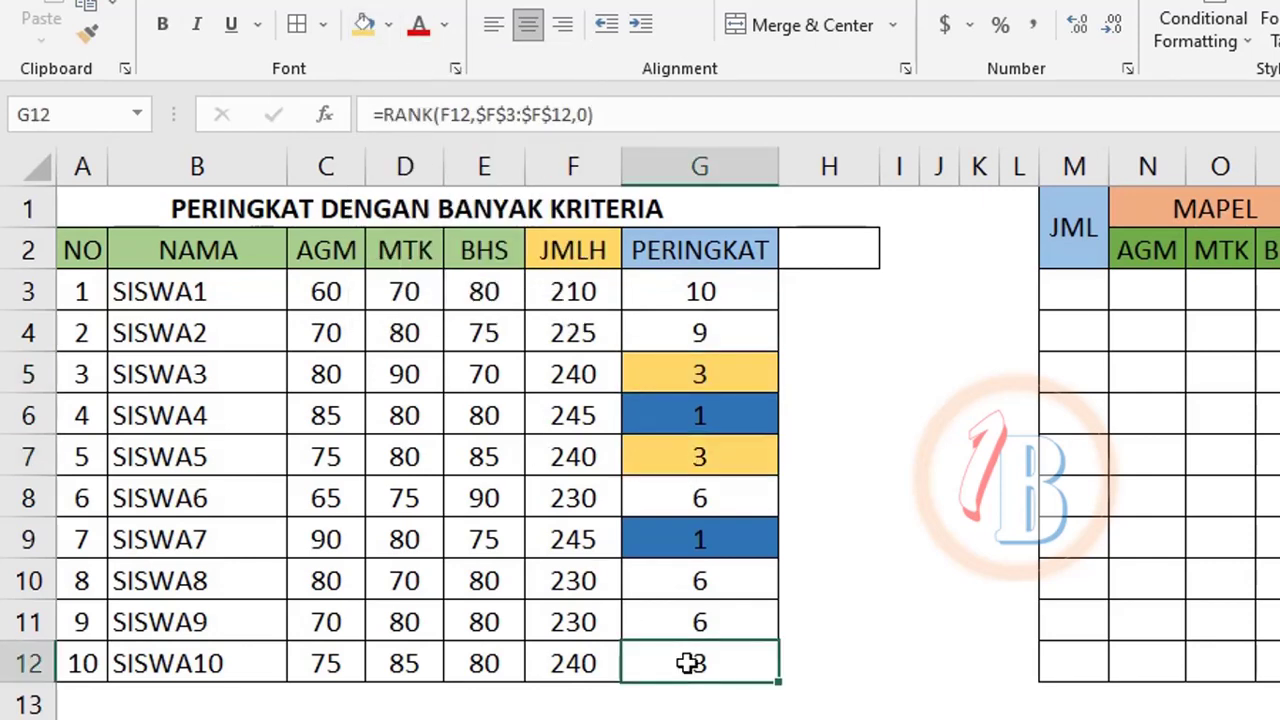
click(358, 26)
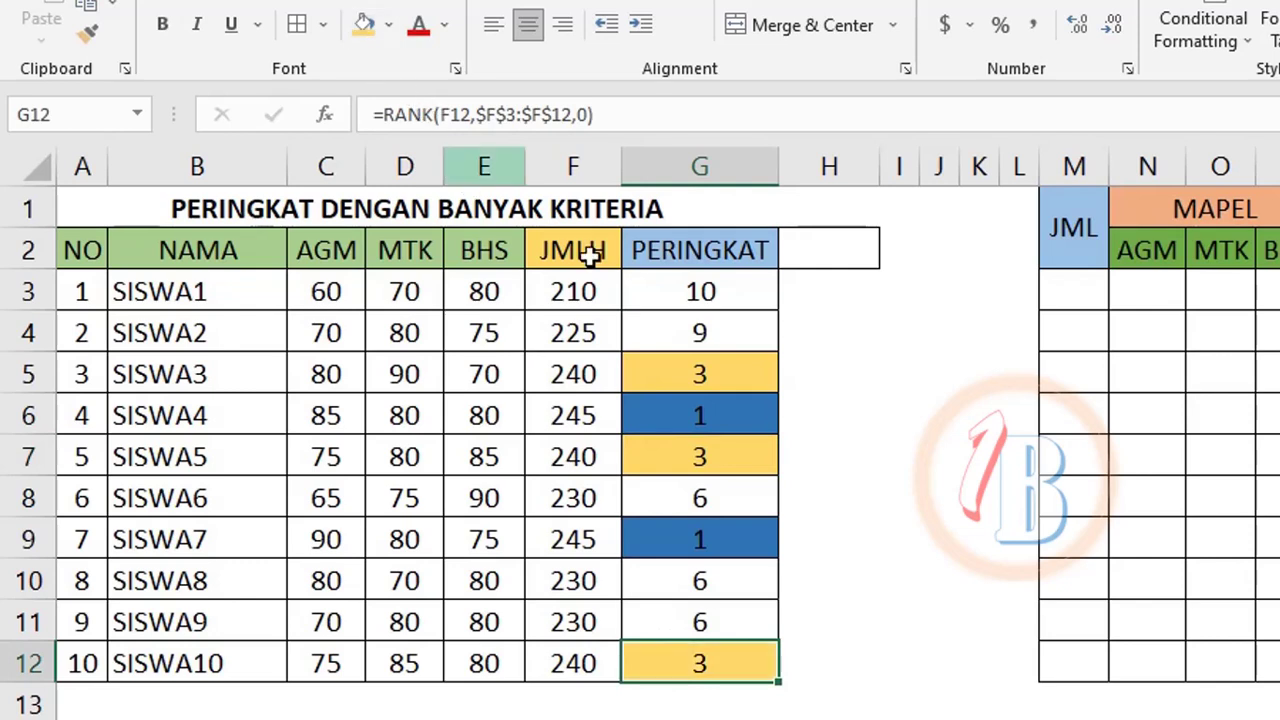
Step: Fill the rank-6 cells G8 and G10:G11 orange, then check the rank formulas
click(723, 488)
click(389, 25)
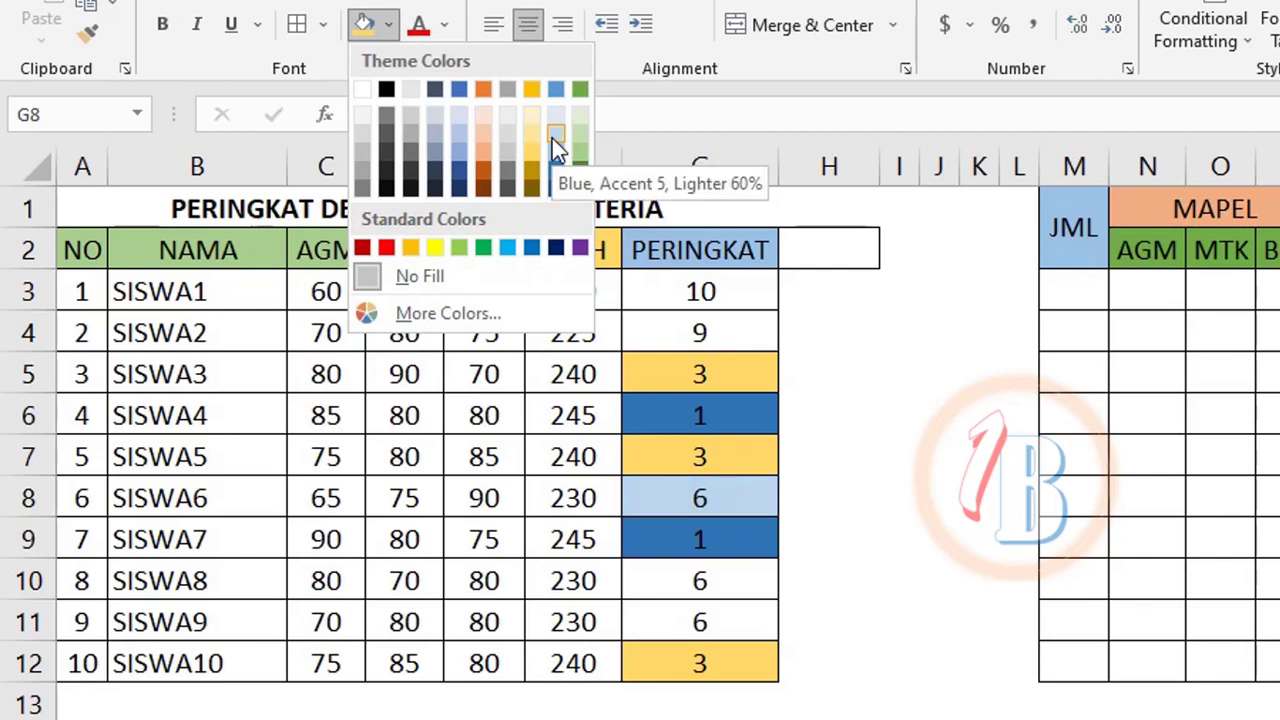
click(482, 91)
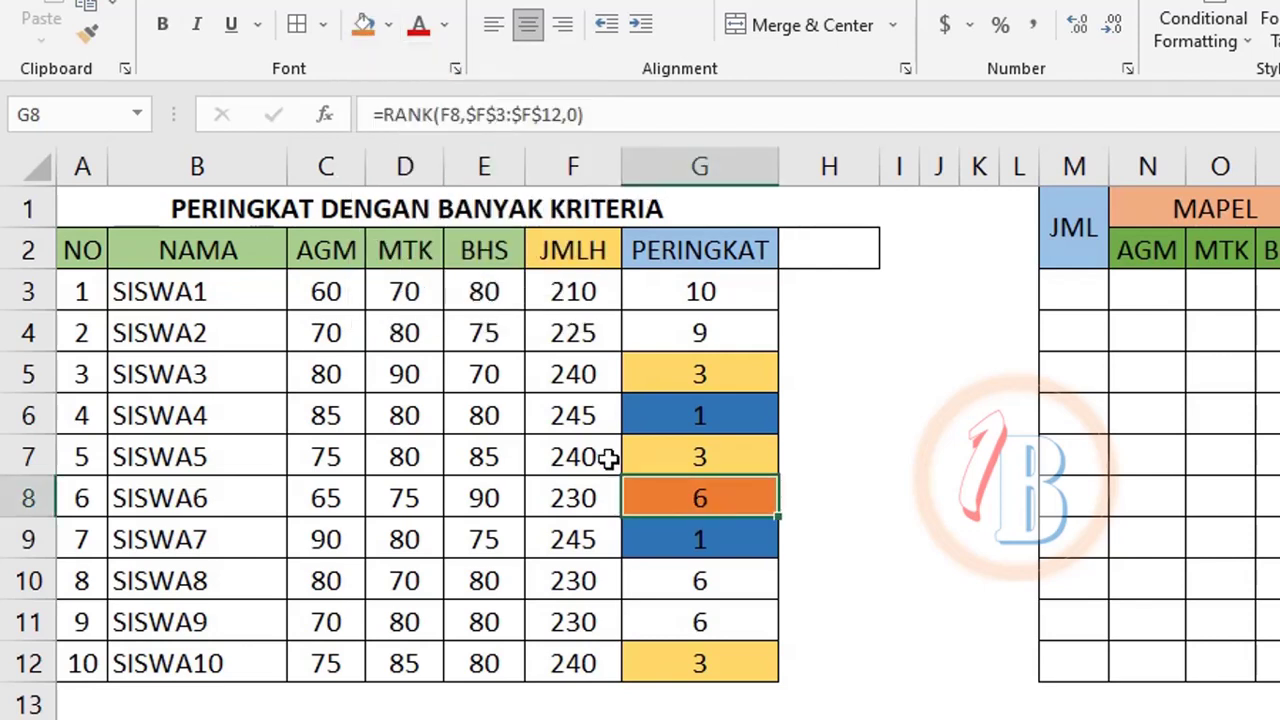
drag(663, 586, 669, 612)
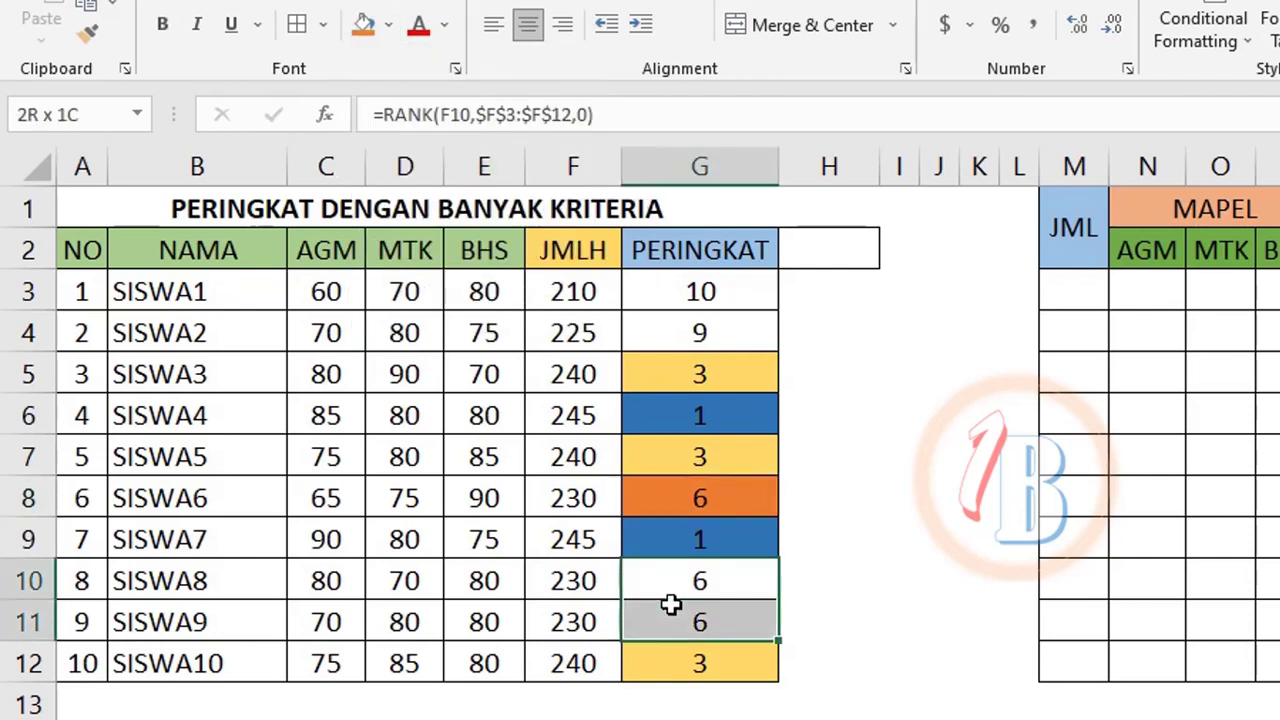
click(363, 25)
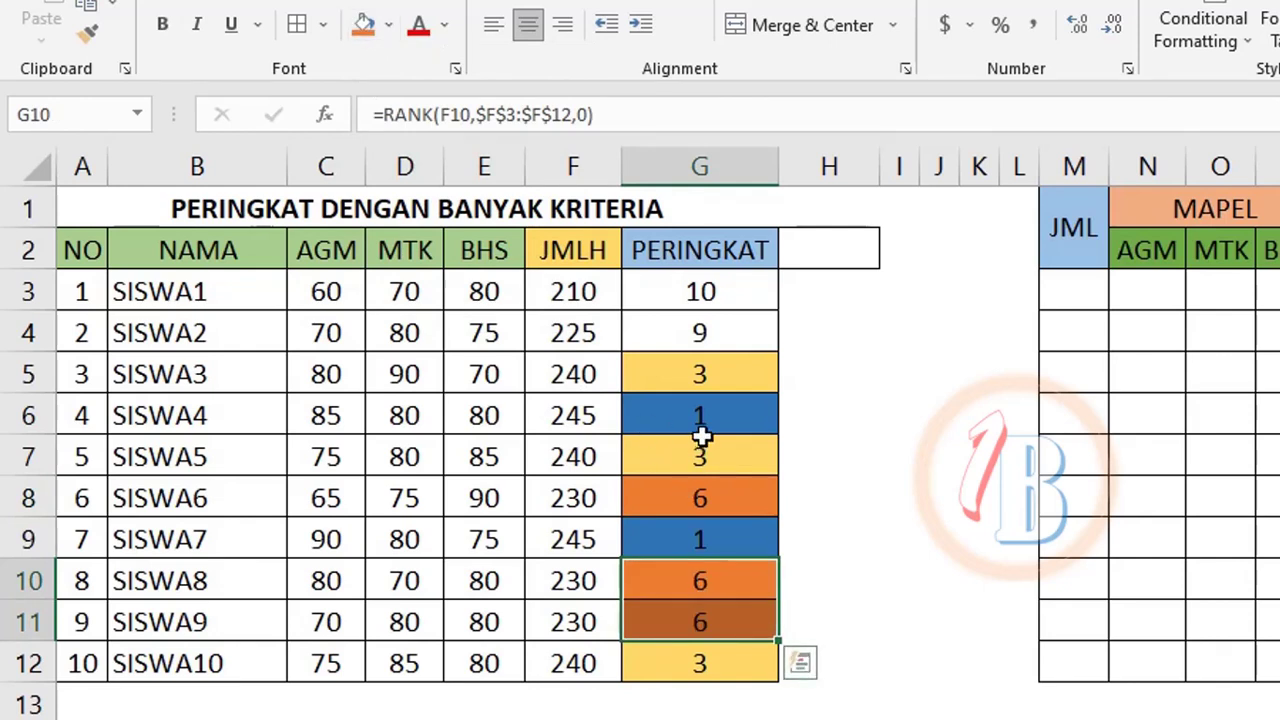
click(724, 588)
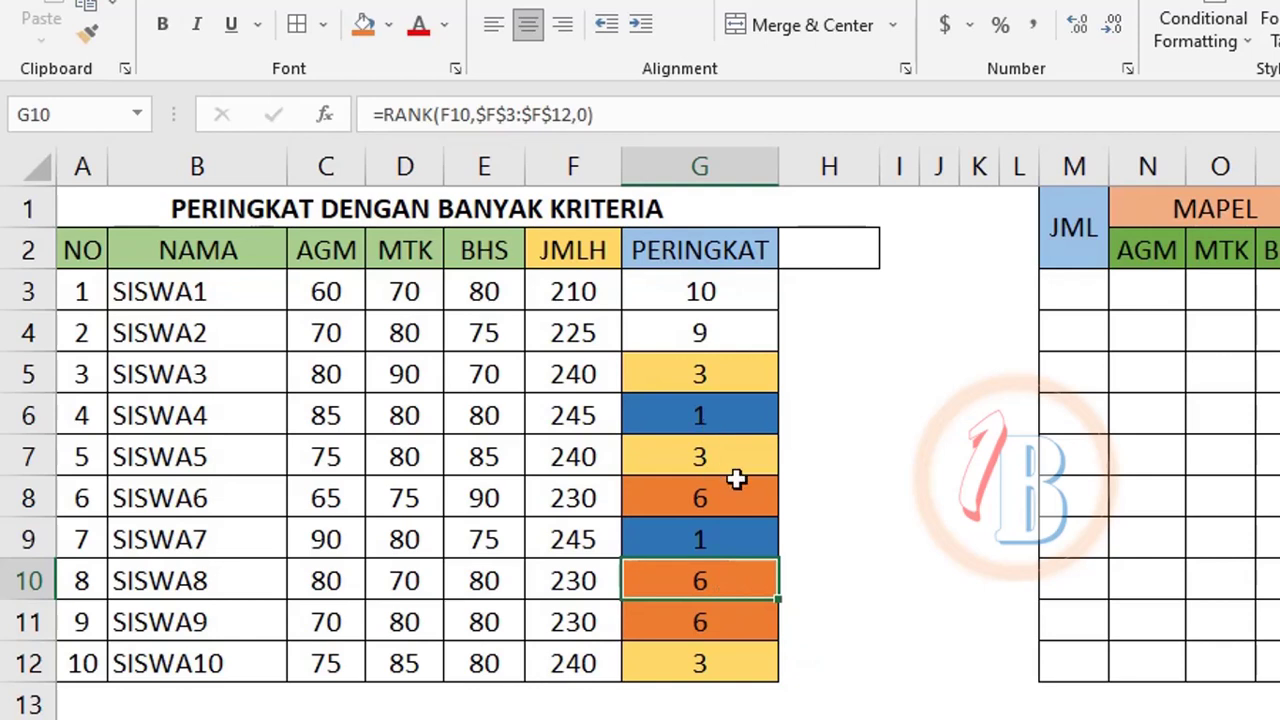
click(695, 415)
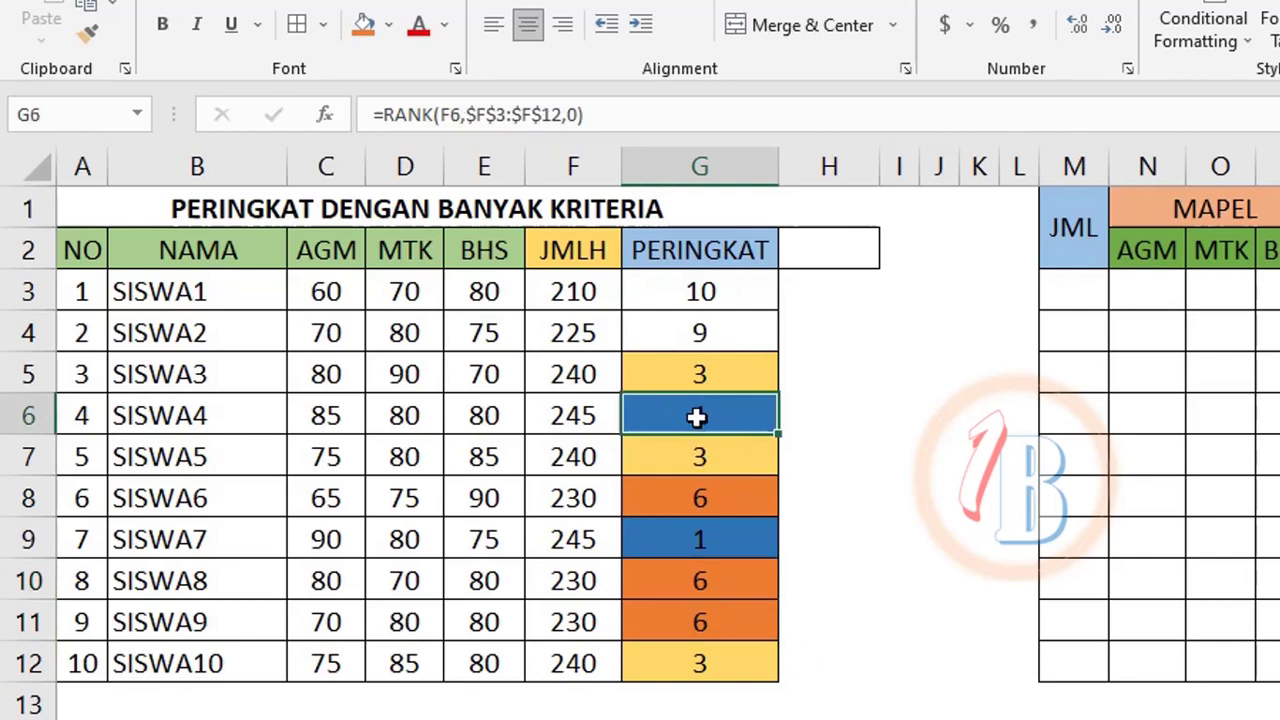
click(608, 417)
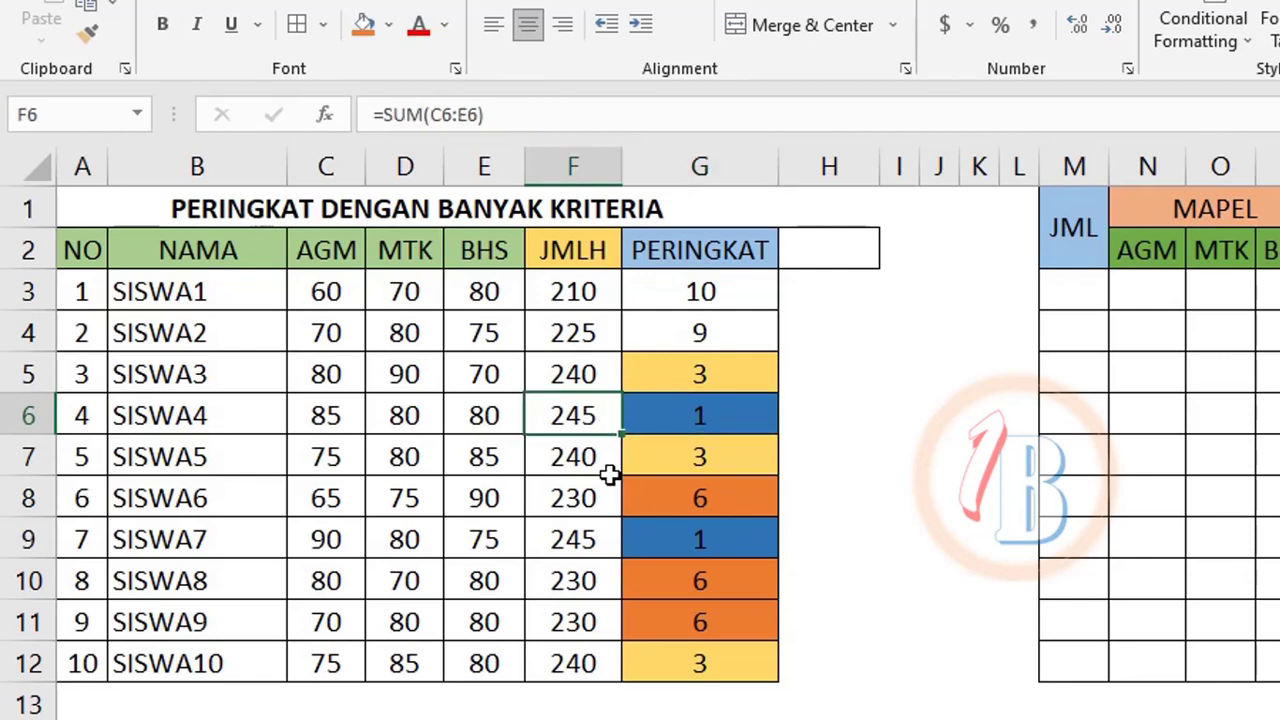
click(604, 530)
click(593, 414)
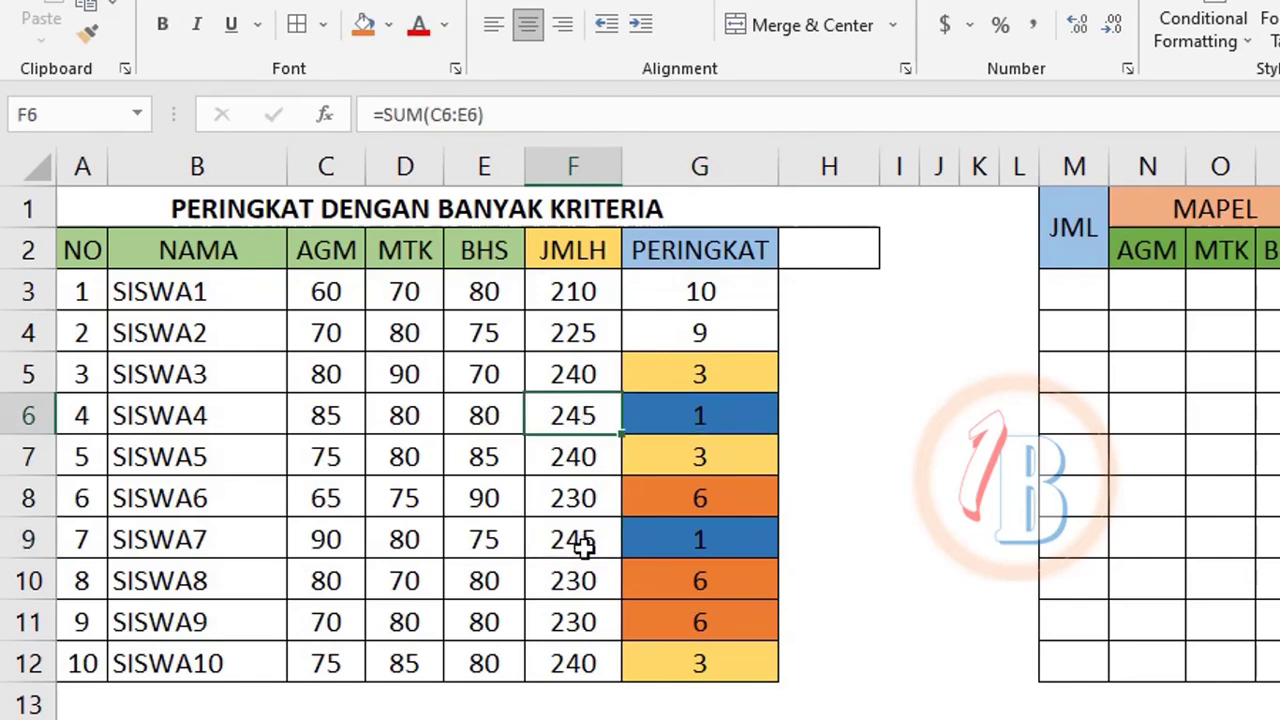
click(586, 535)
click(585, 422)
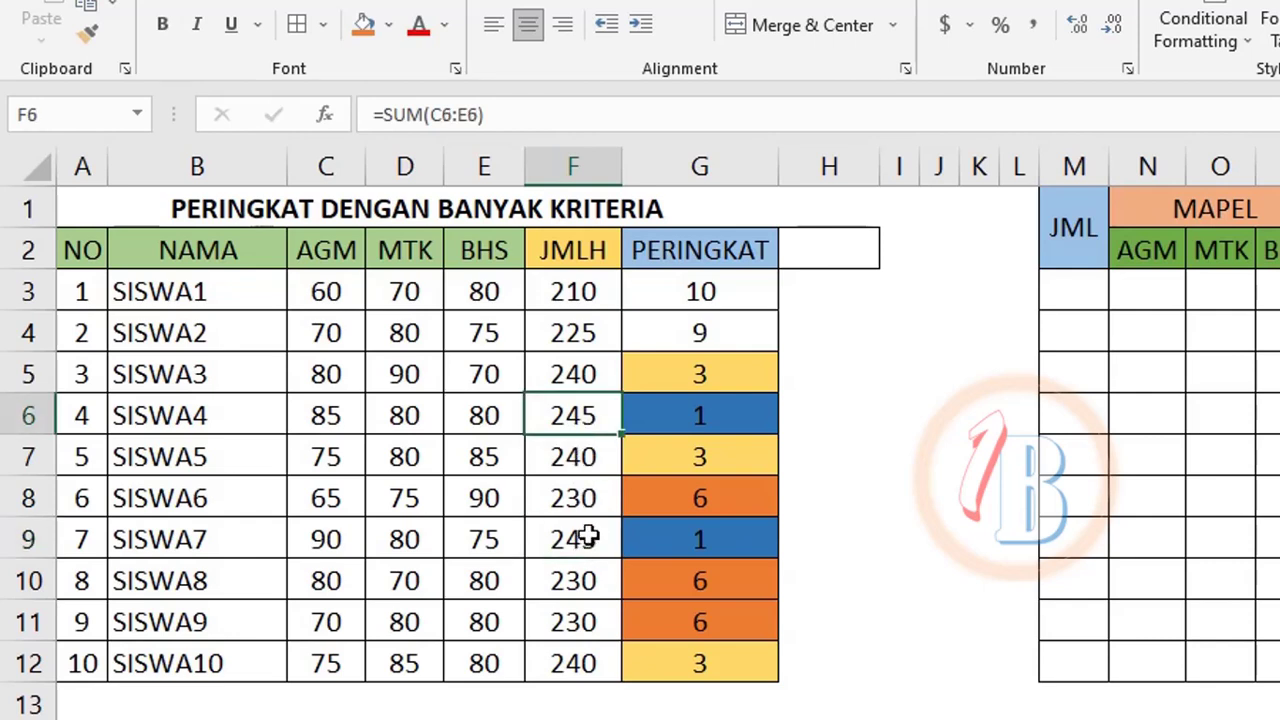
click(588, 537)
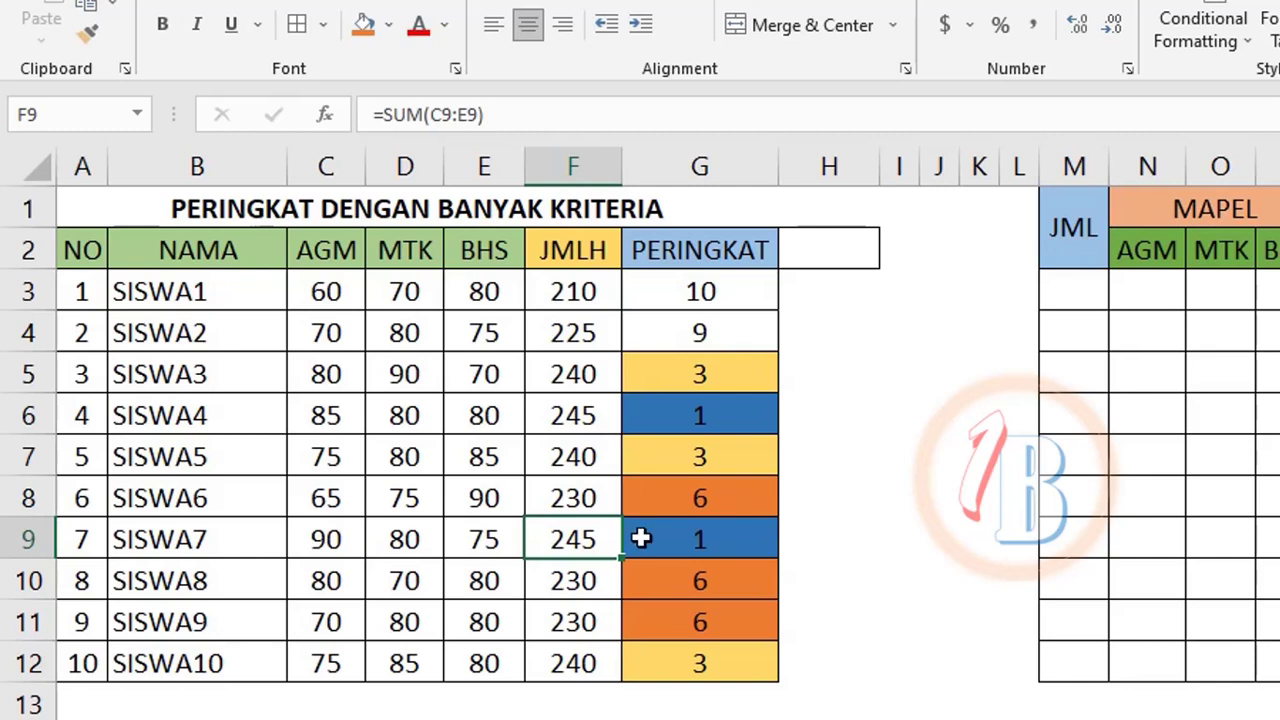
click(605, 416)
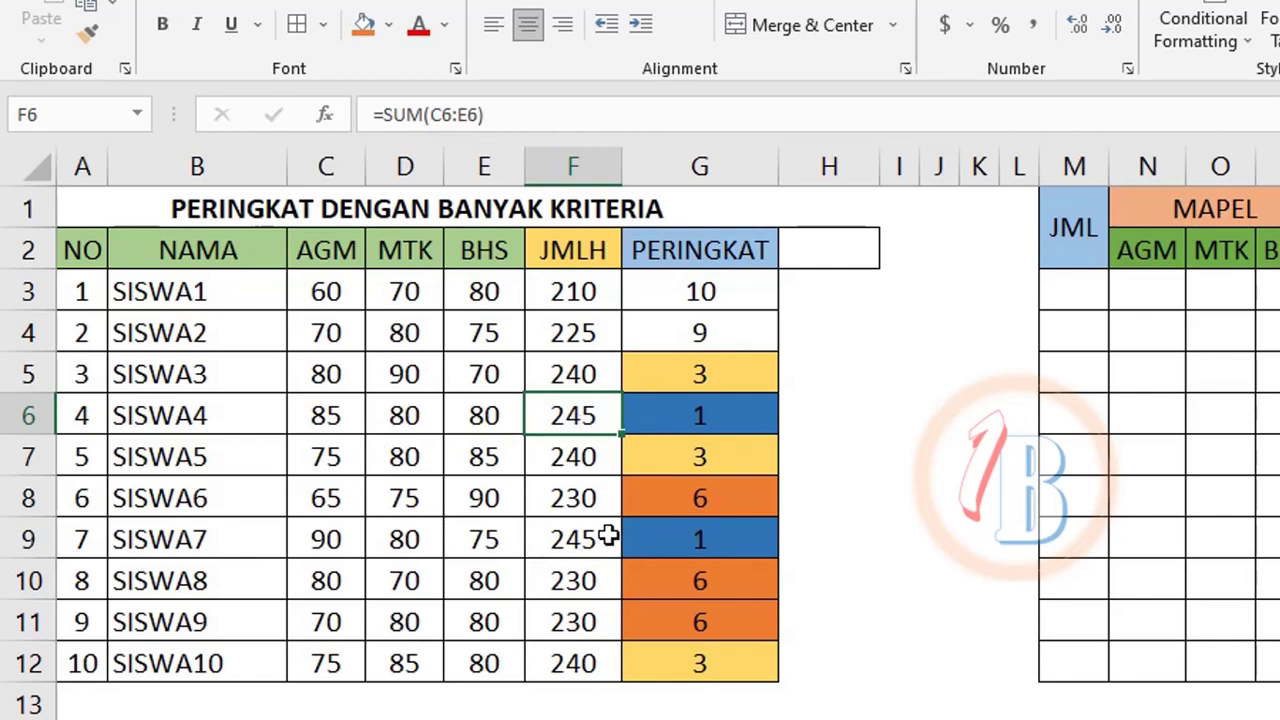
click(328, 527)
click(328, 415)
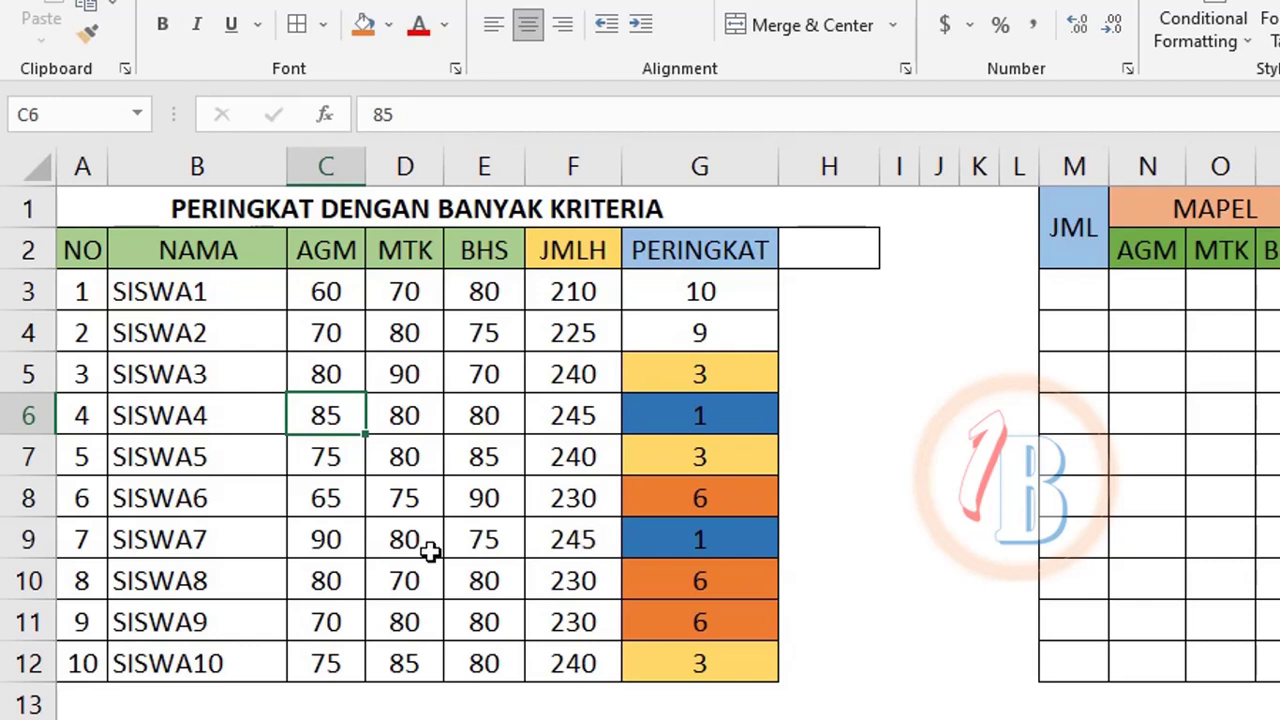
click(343, 537)
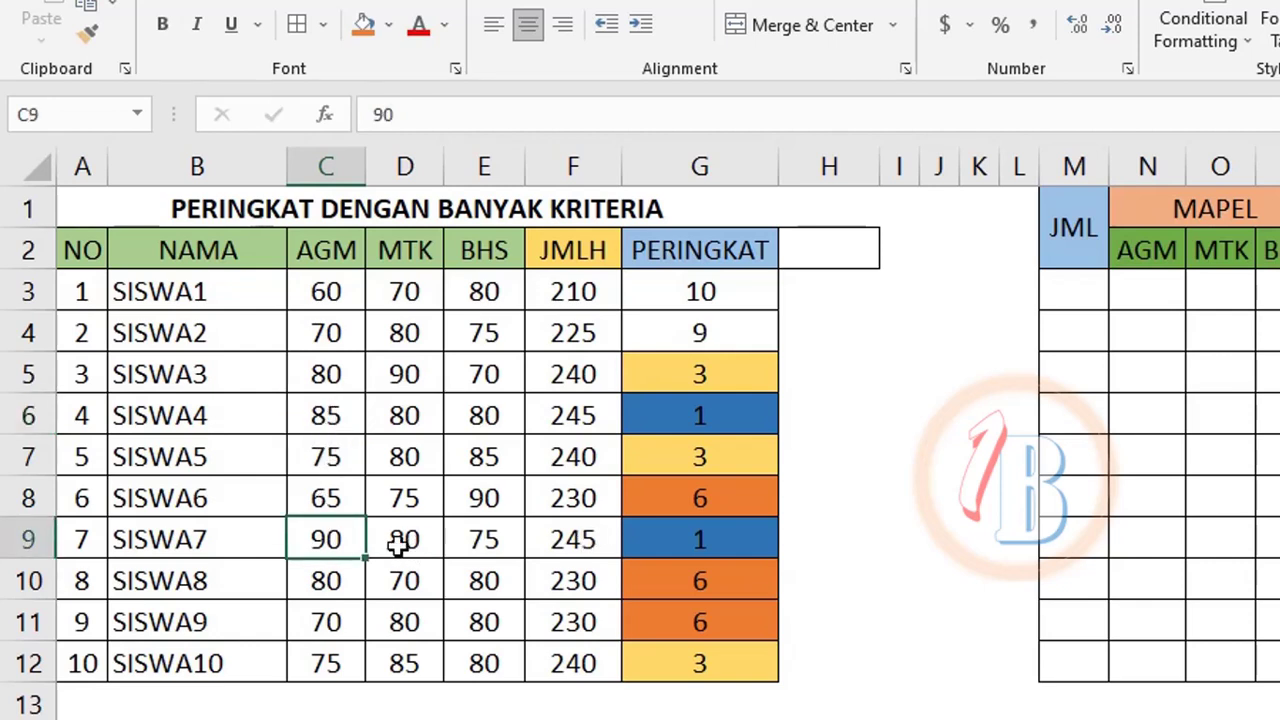
click(328, 416)
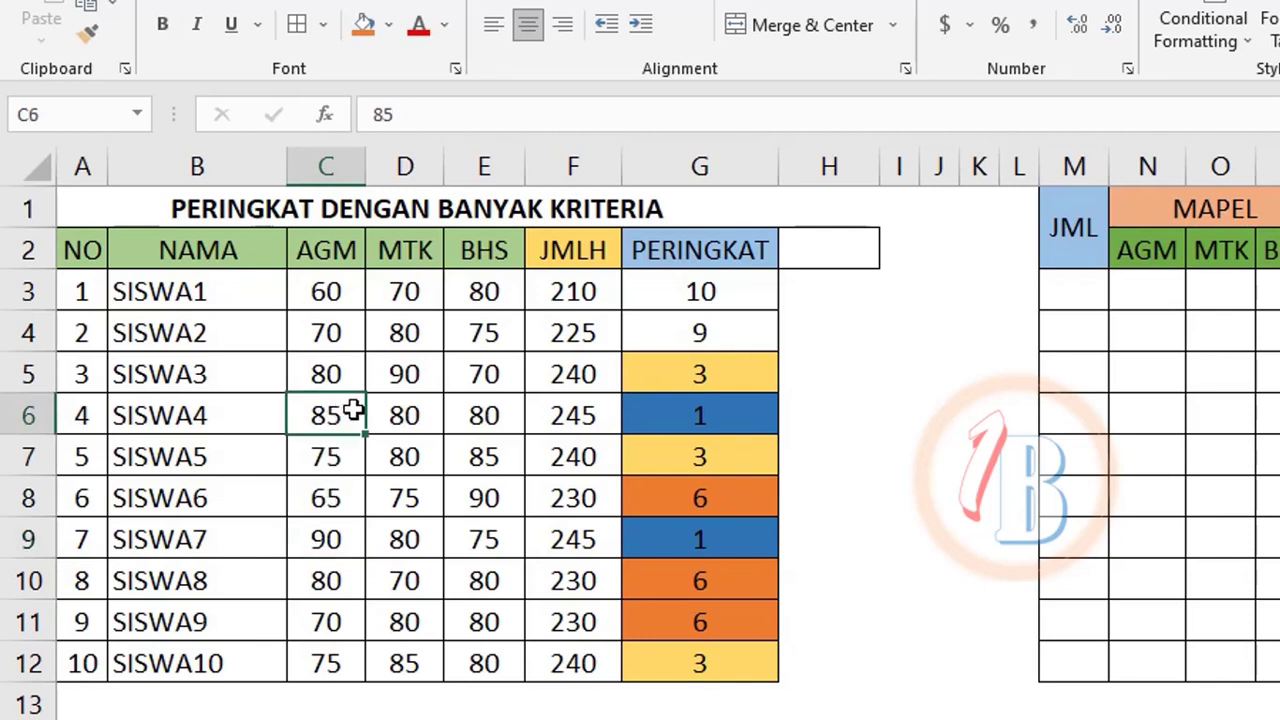
click(682, 378)
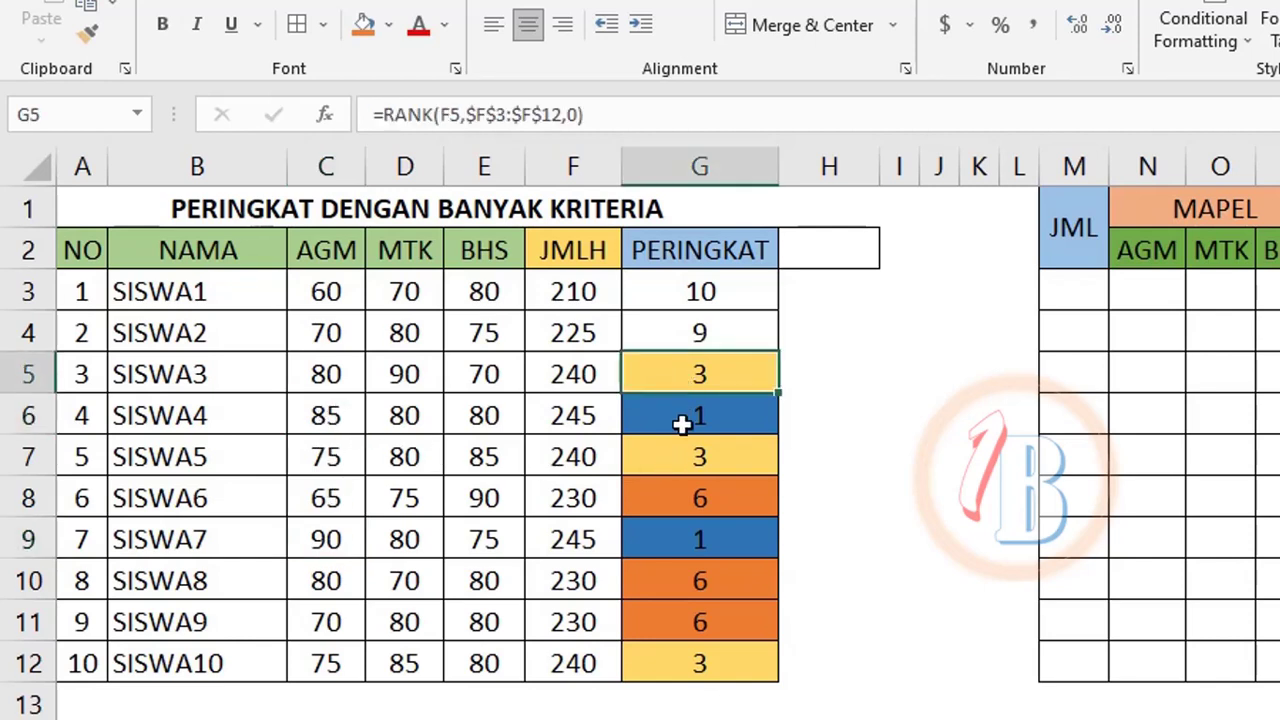
click(680, 452)
click(694, 655)
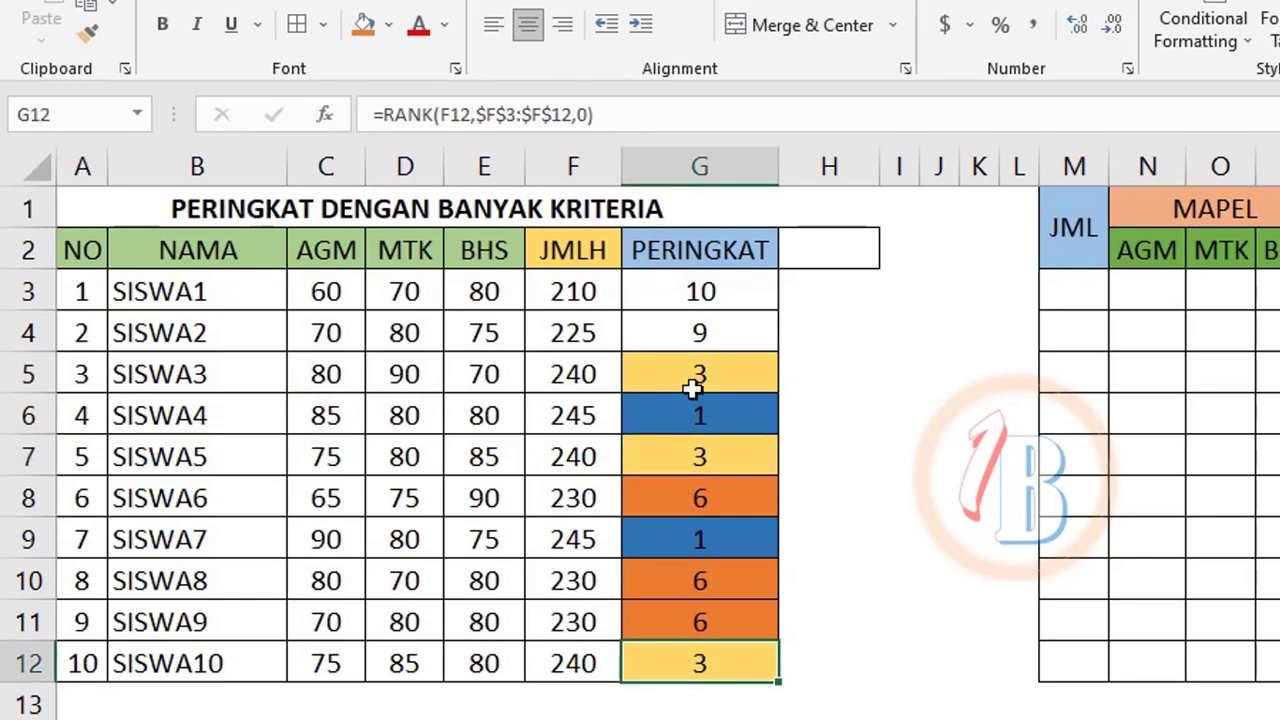
click(693, 388)
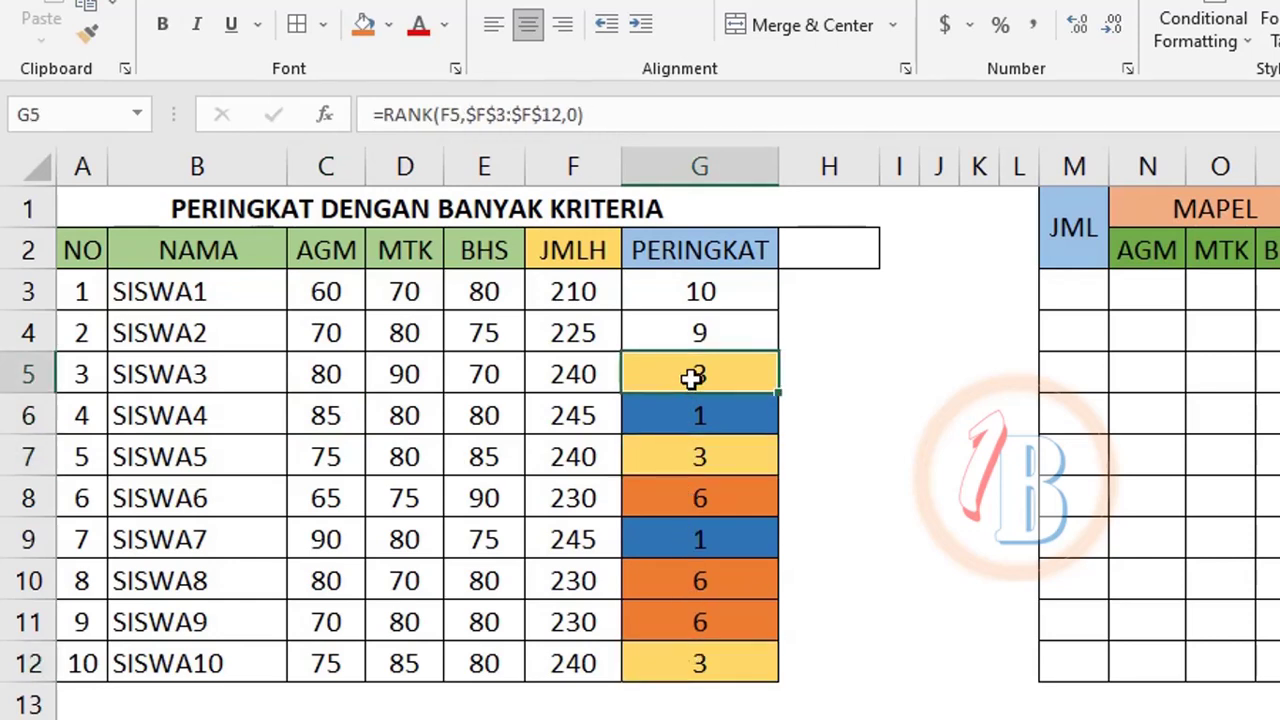
click(350, 372)
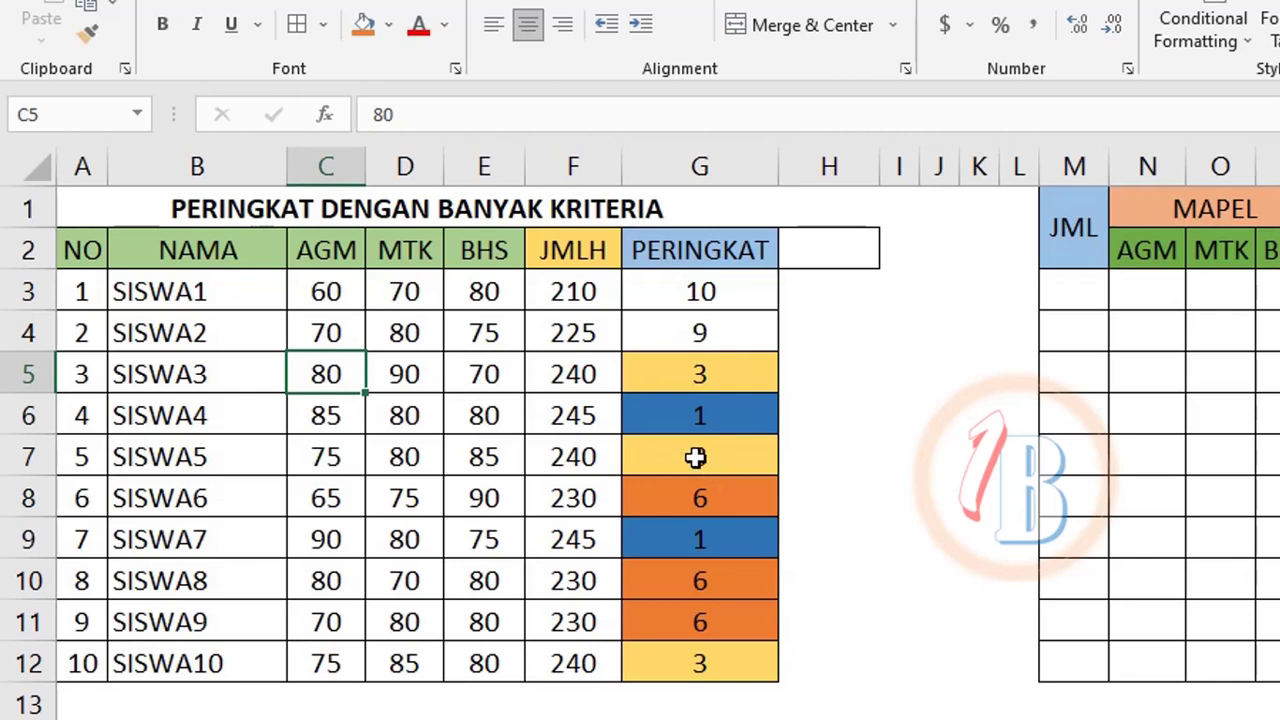
click(695, 457)
click(680, 664)
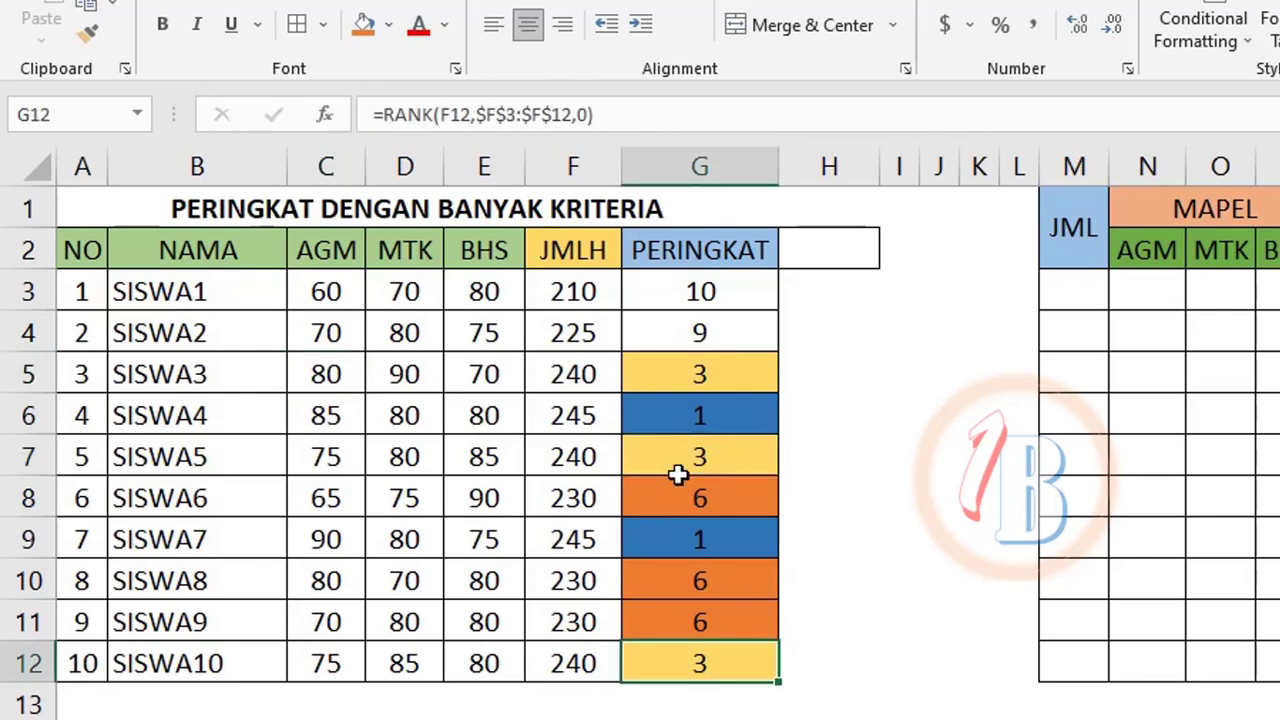
click(676, 460)
click(338, 462)
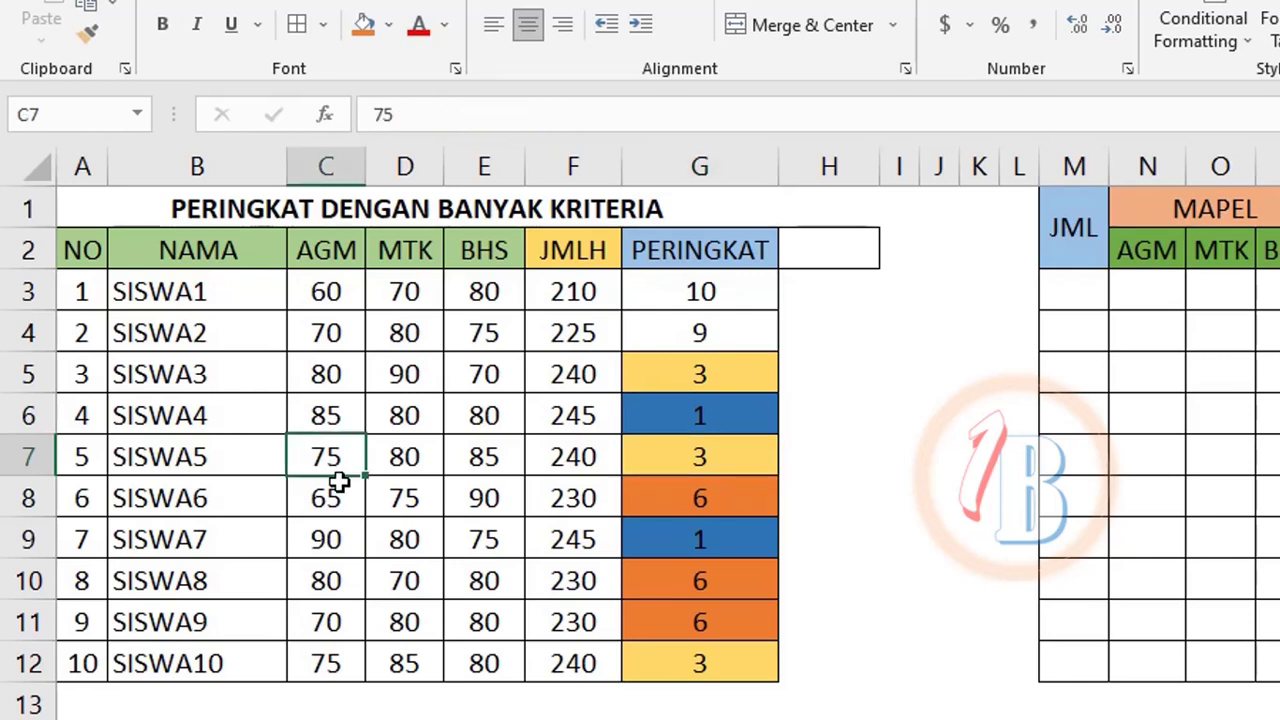
click(340, 650)
click(316, 450)
click(428, 460)
click(415, 658)
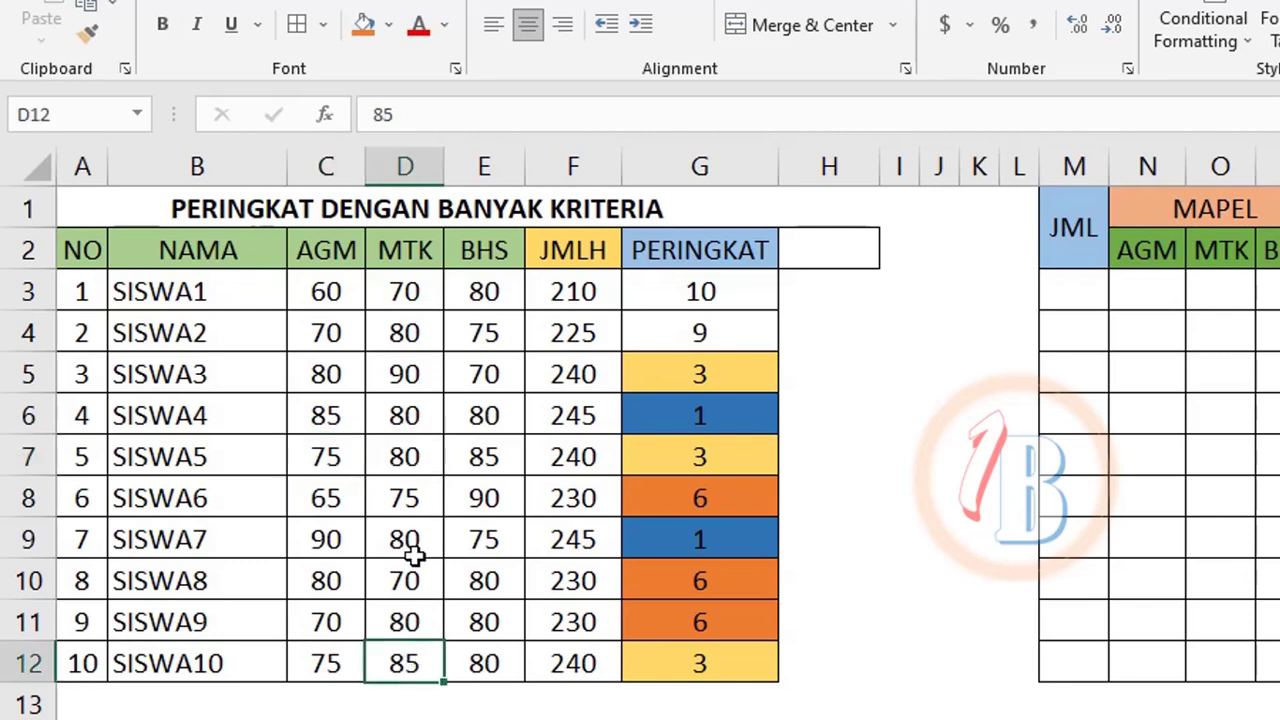
click(403, 462)
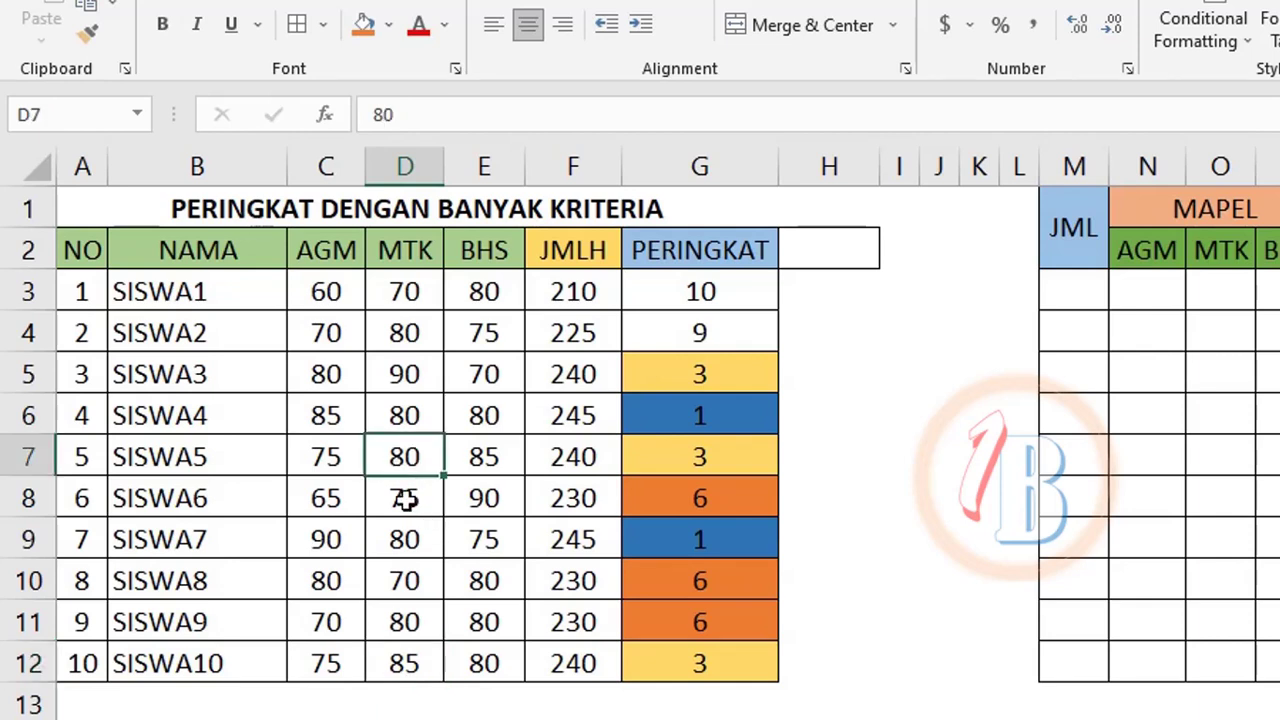
click(412, 660)
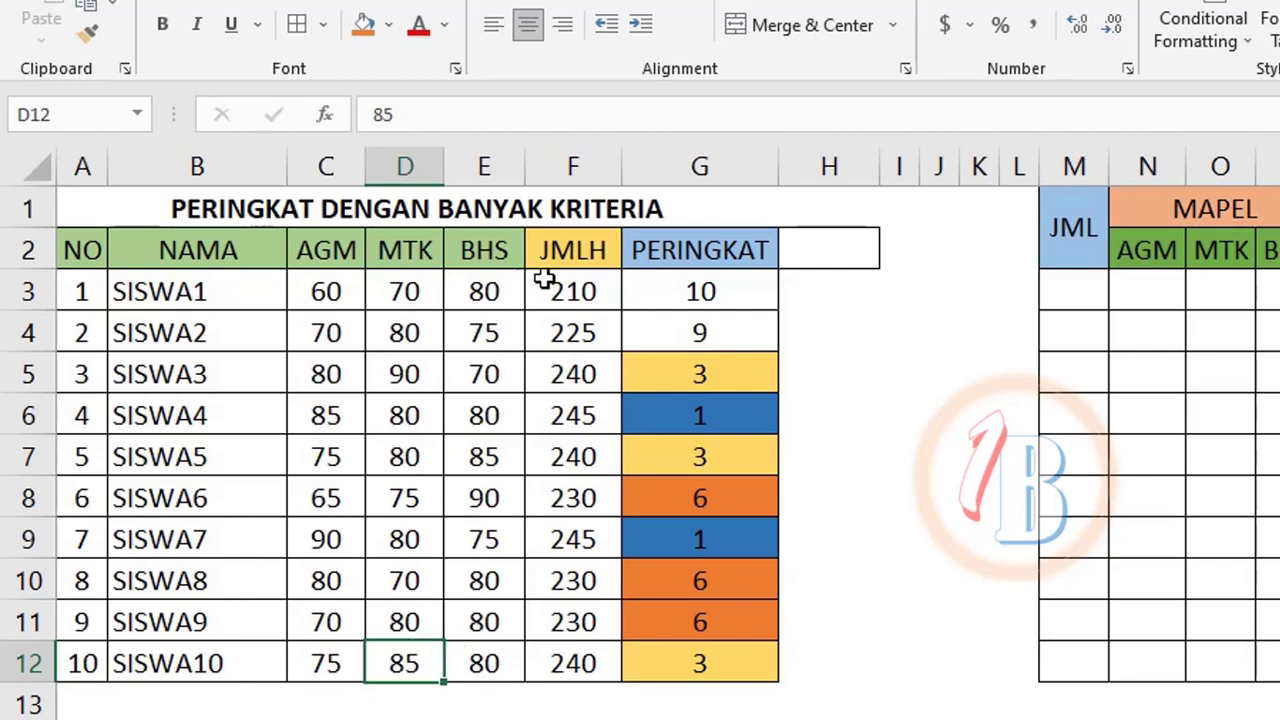
Step: Widen column H and enter the header 'CARA 1' in H2
click(826, 280)
click(828, 248)
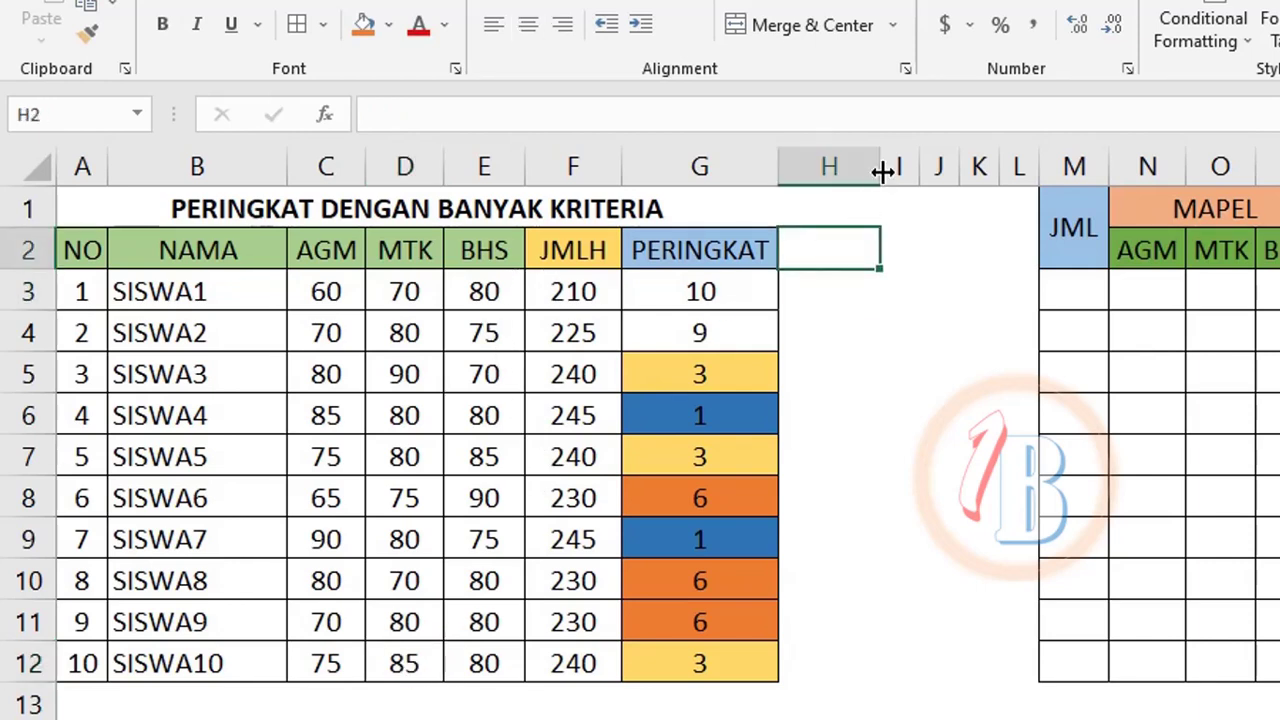
drag(881, 168, 893, 170)
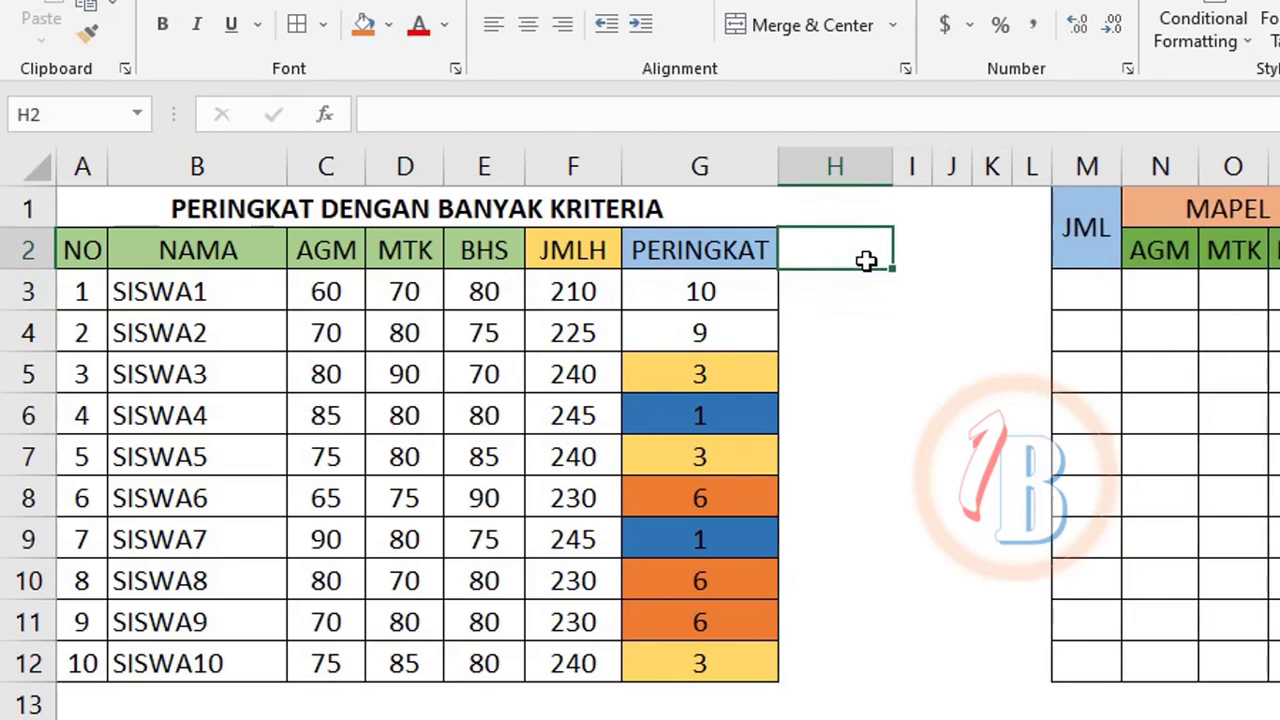
text(C)
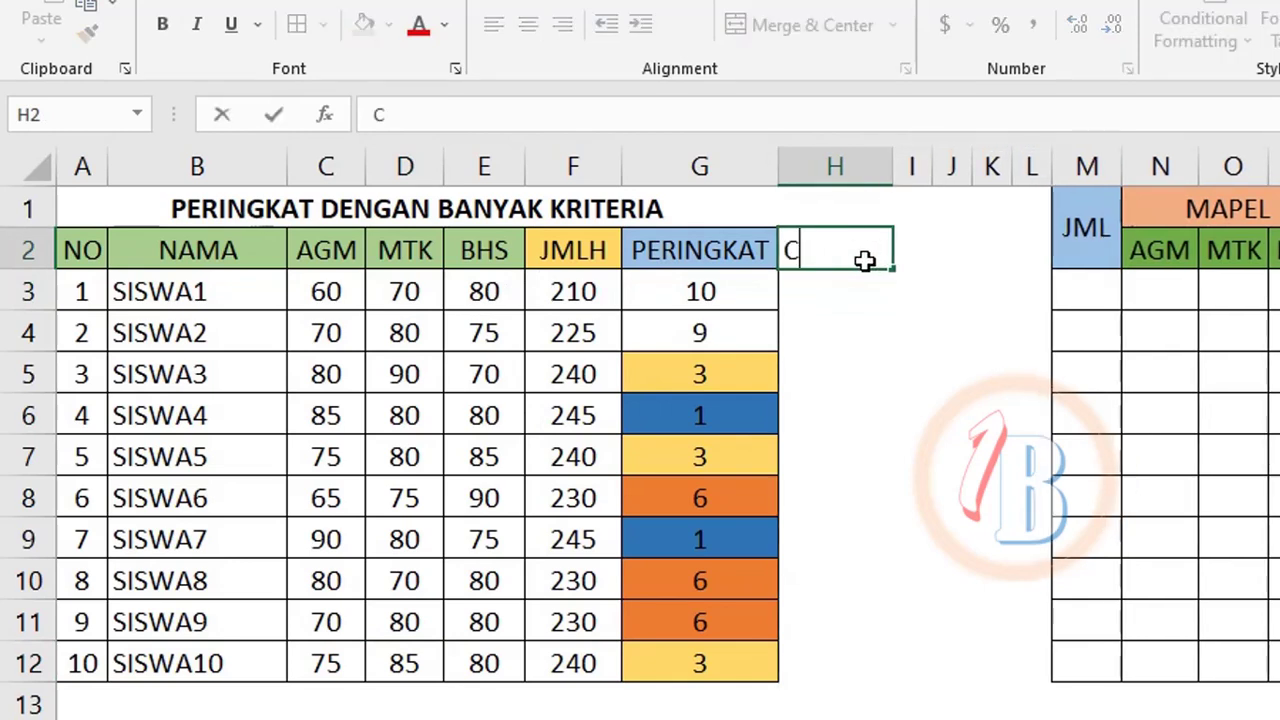
text(ARI)
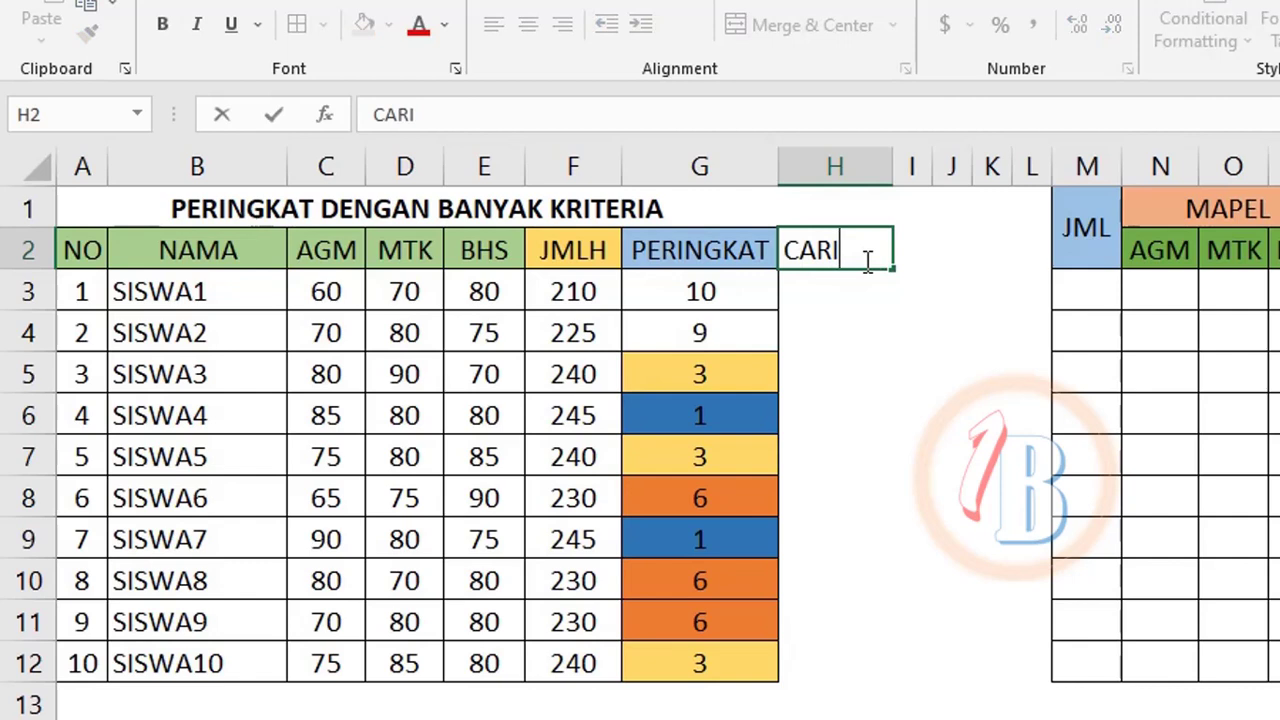
key(BackSpace)
text(A 1)
key(Return)
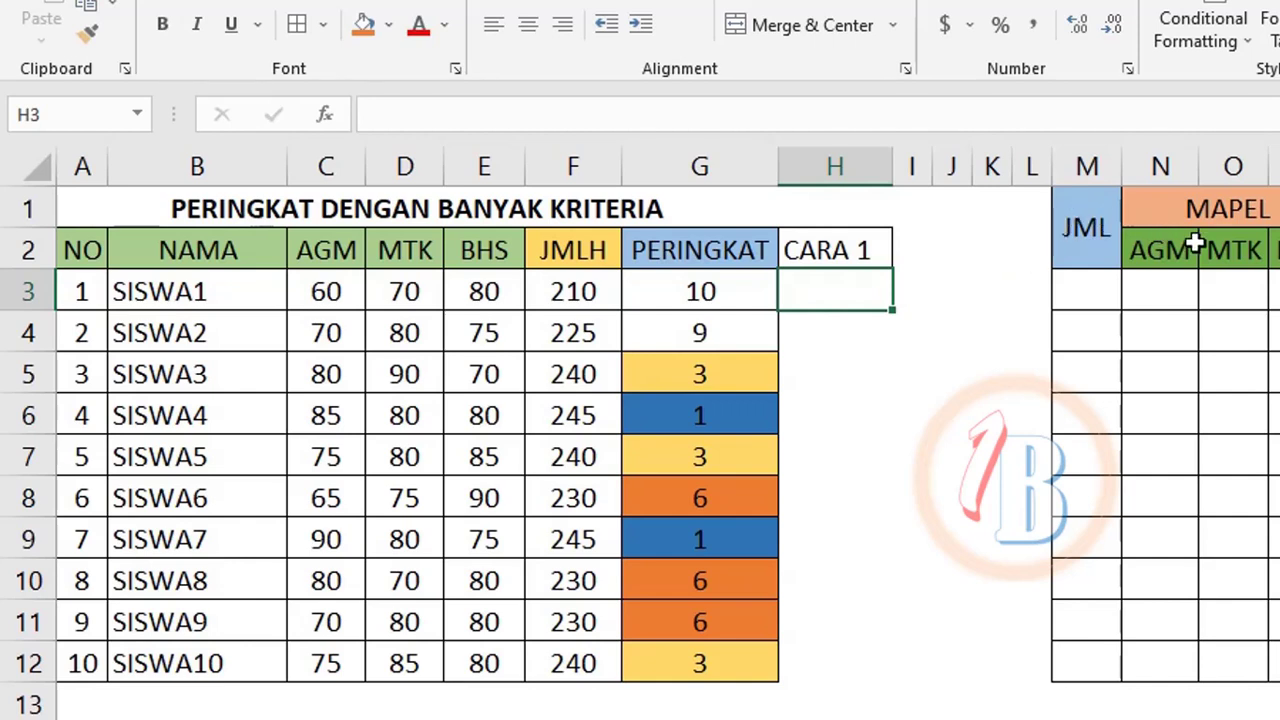
click(1099, 217)
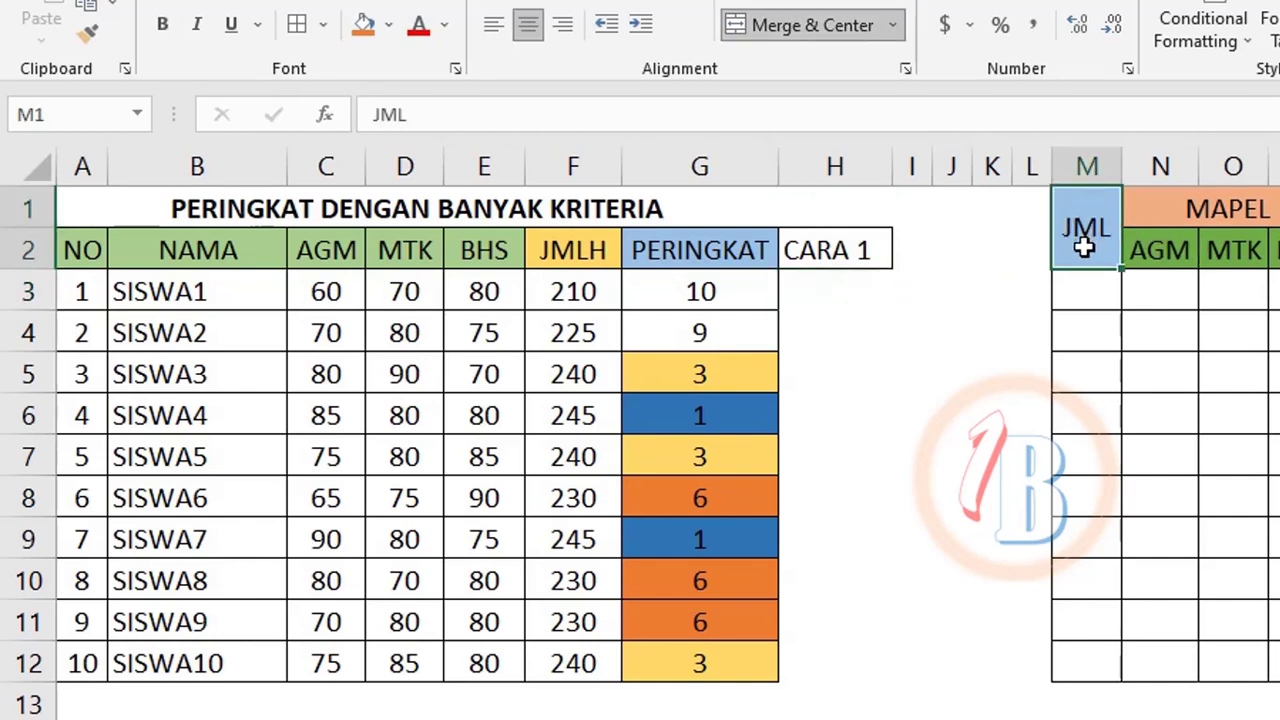
click(1146, 249)
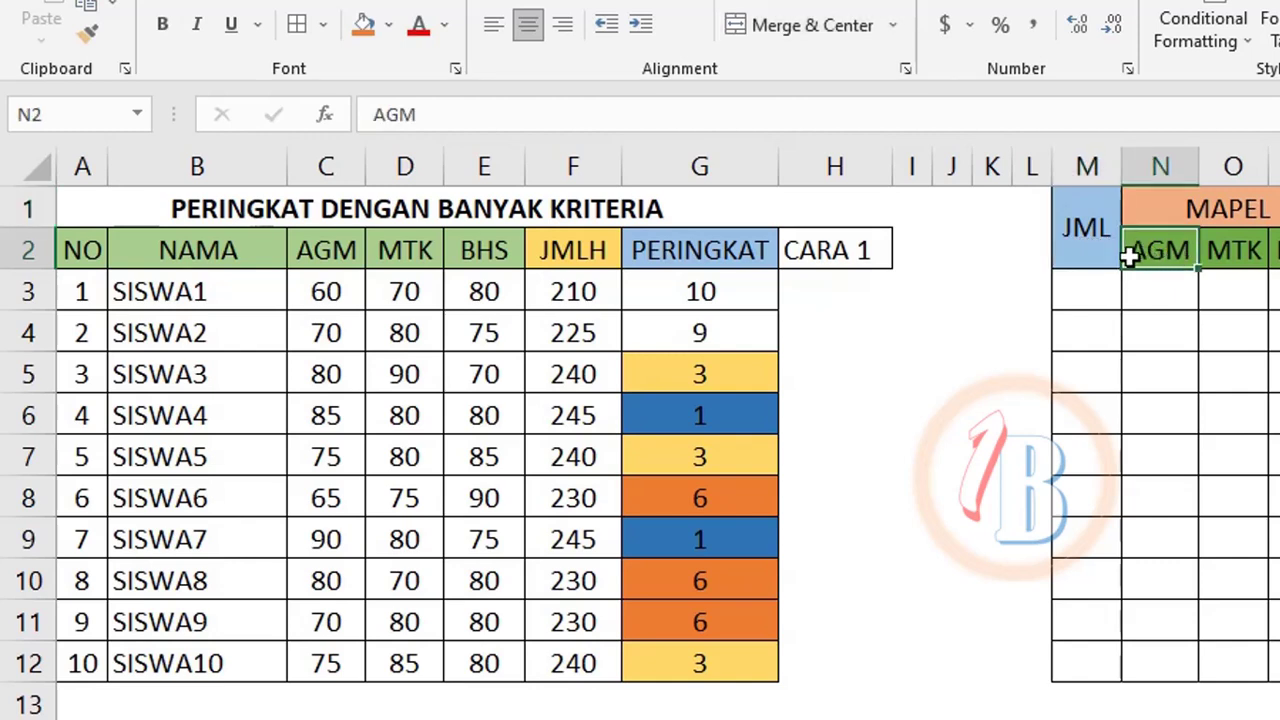
click(1224, 250)
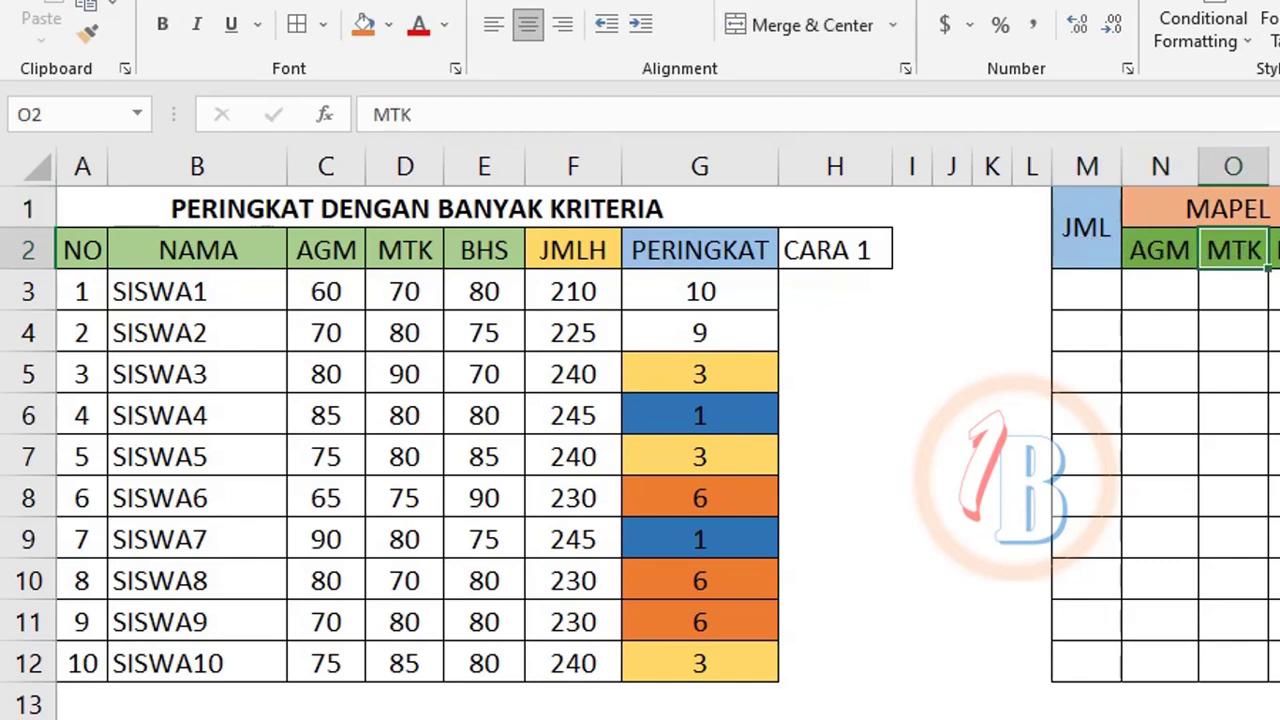
click(1275, 250)
mouse_move(309, 250)
mouse_down()
mouse_move(549, 249)
mouse_move(500, 251)
mouse_up()
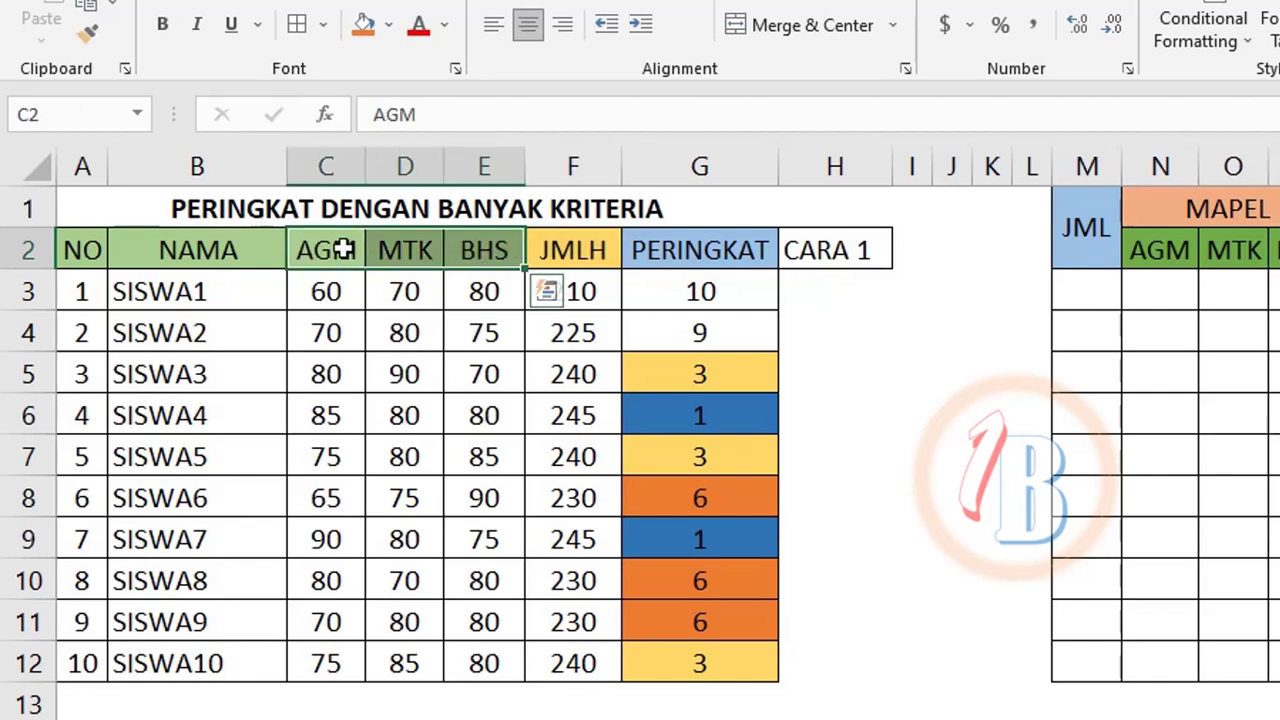
click(343, 250)
click(402, 250)
click(476, 250)
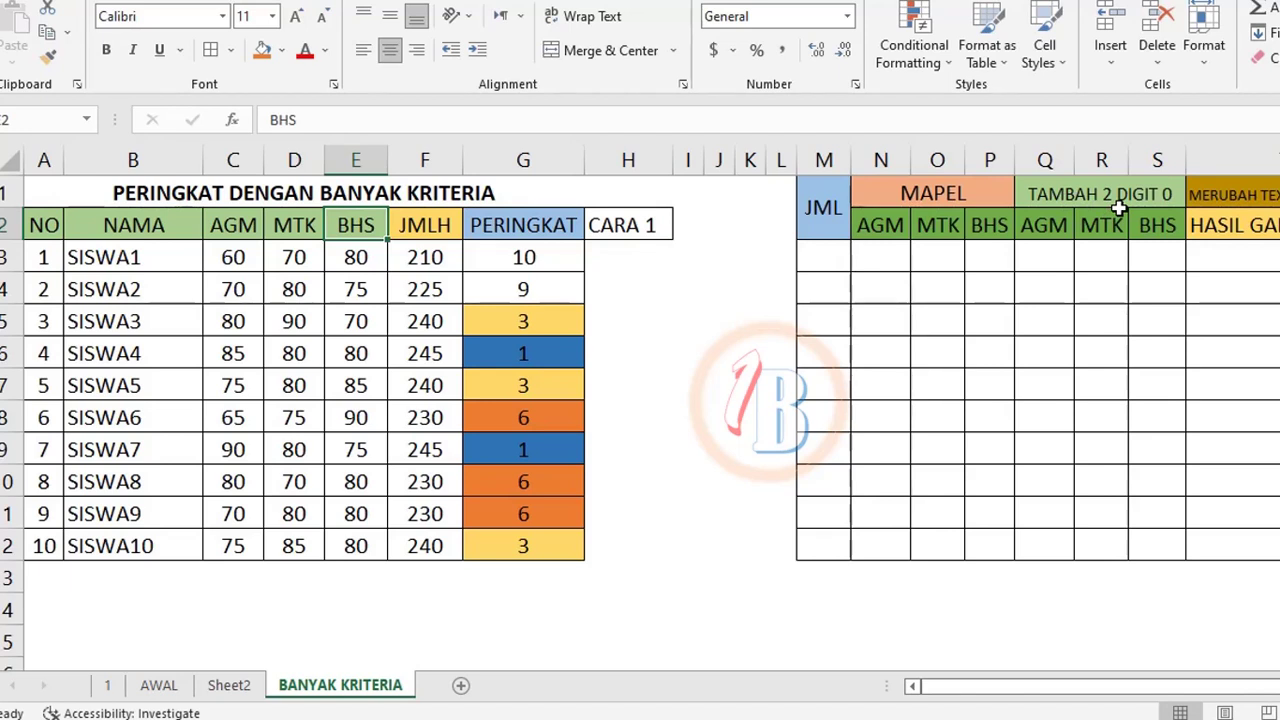
click(1057, 223)
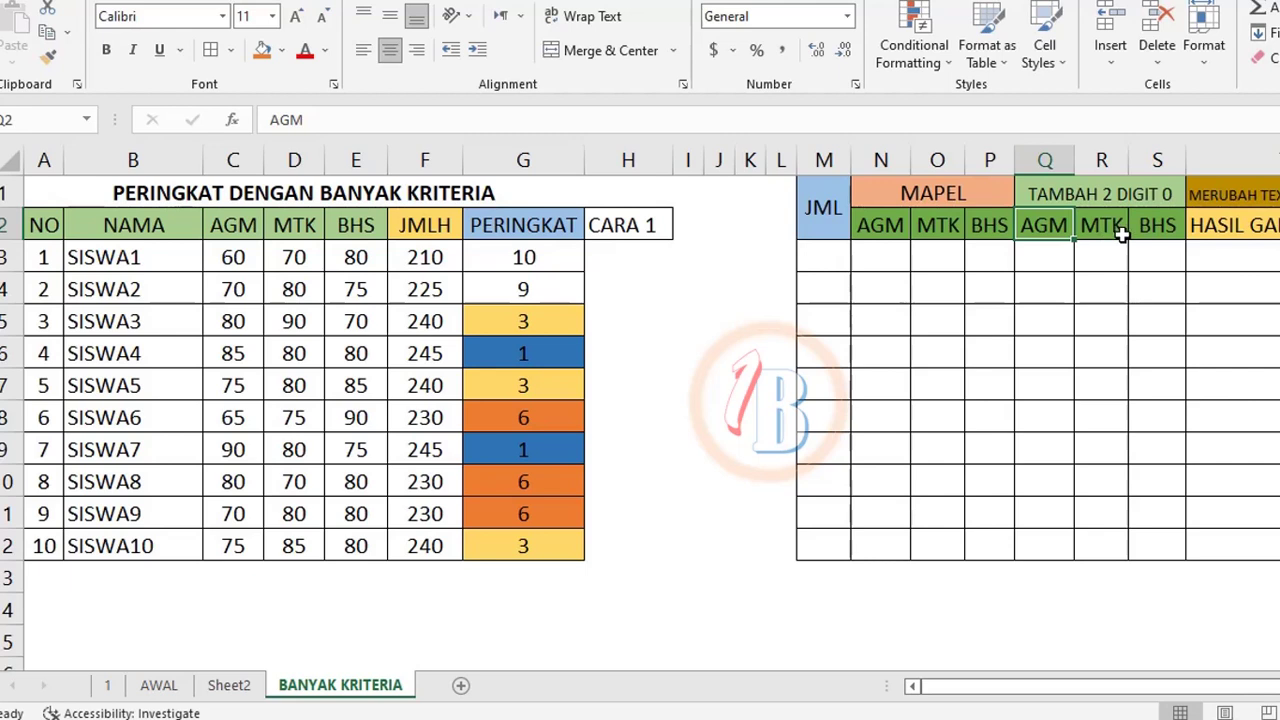
click(1162, 230)
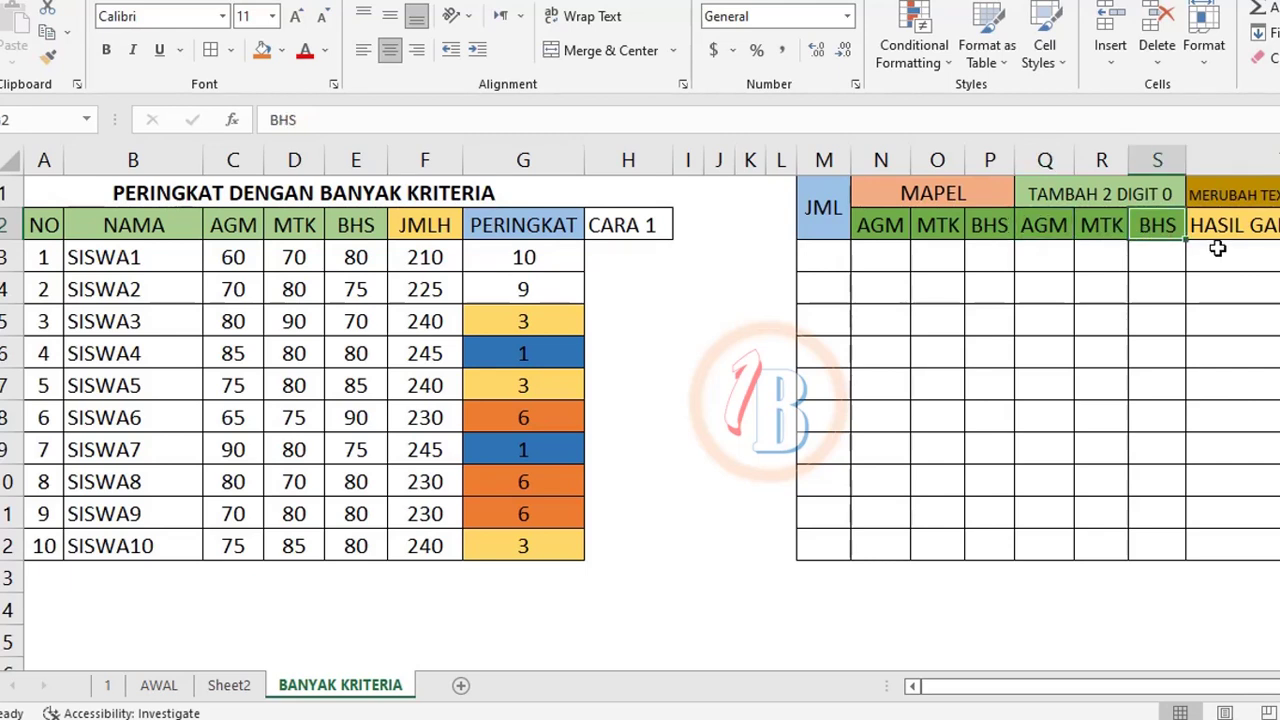
click(1212, 195)
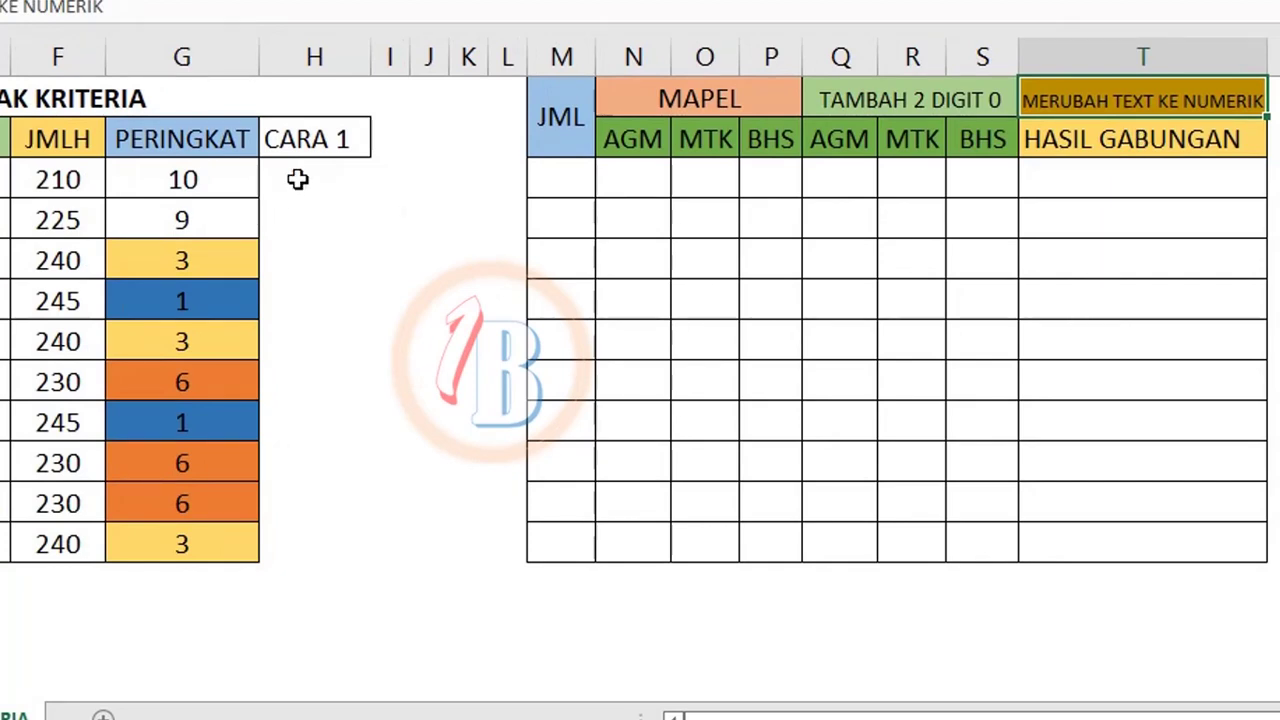
click(305, 143)
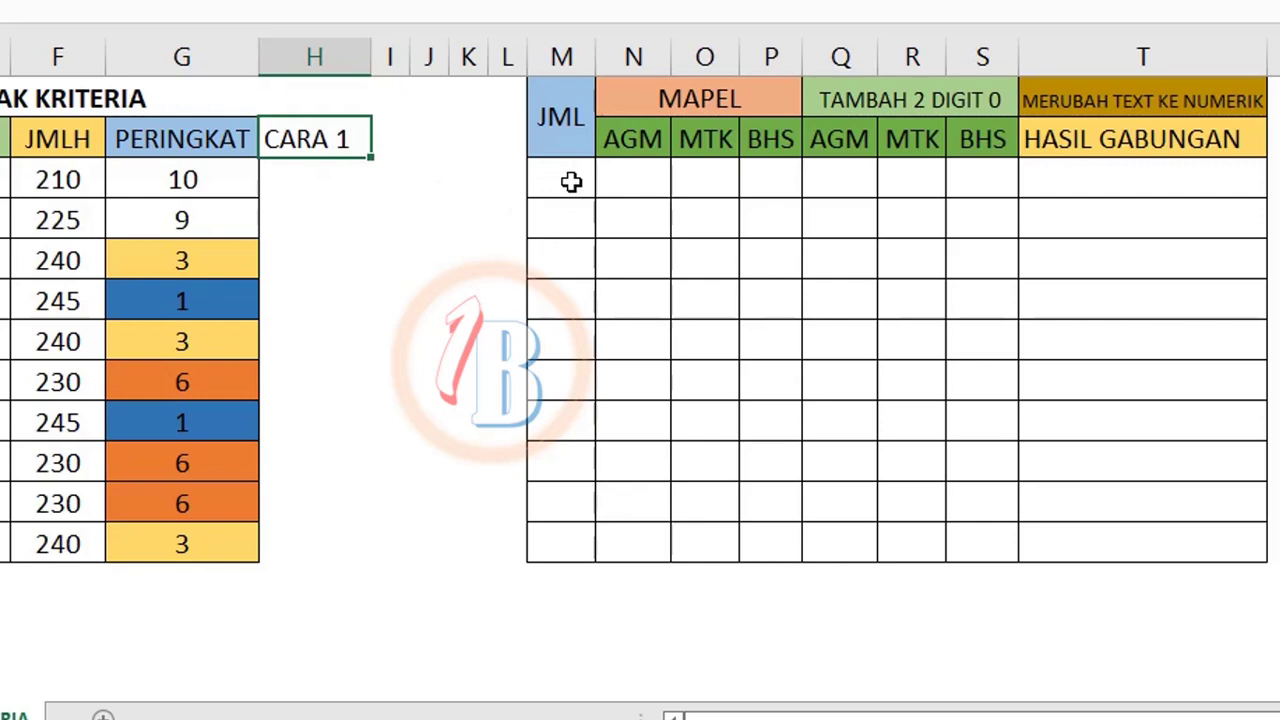
click(572, 181)
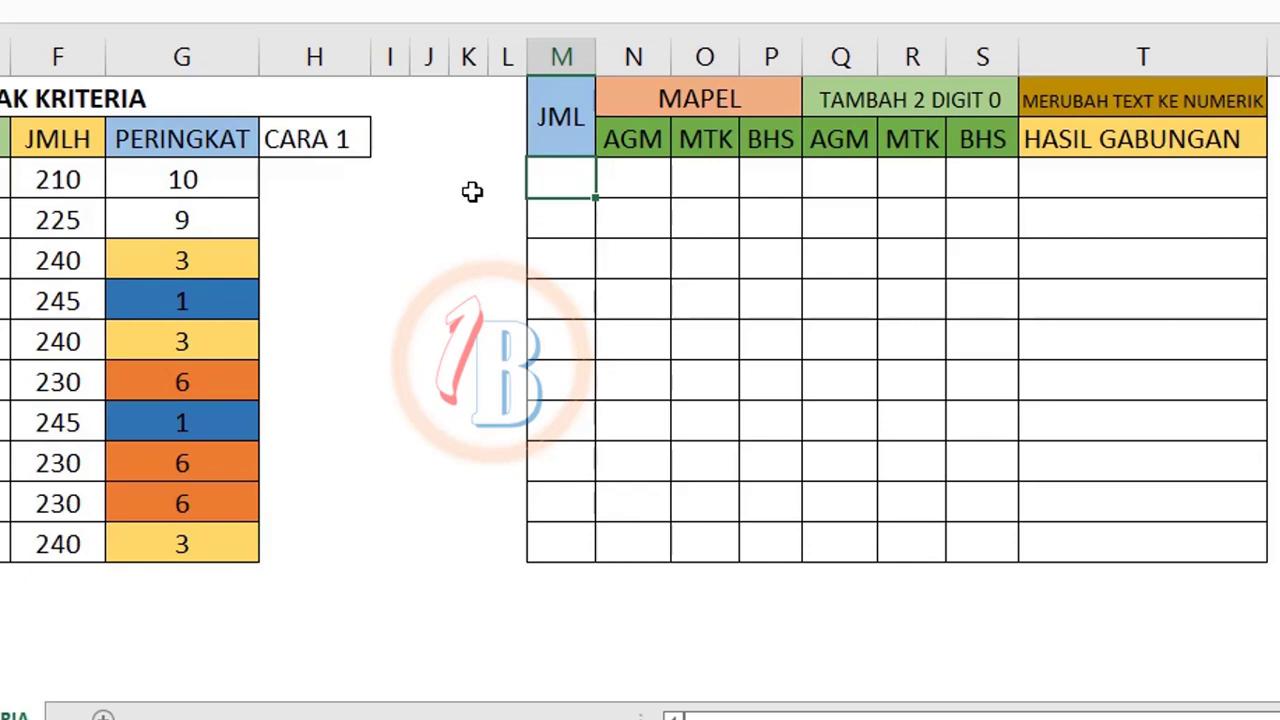
Step: Enter =RANK(F3,$F$3:$F$12,1) in M3, ranking SISWA1's total ascending as 1
text(=)
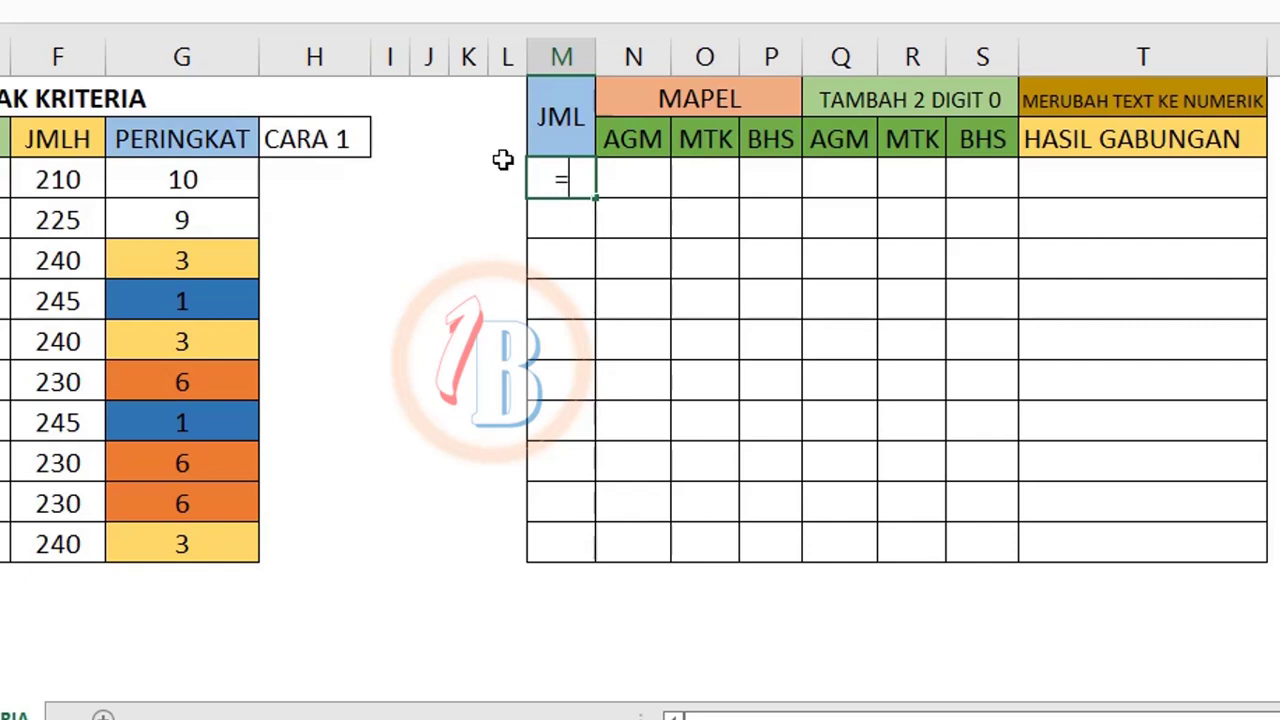
text(RA)
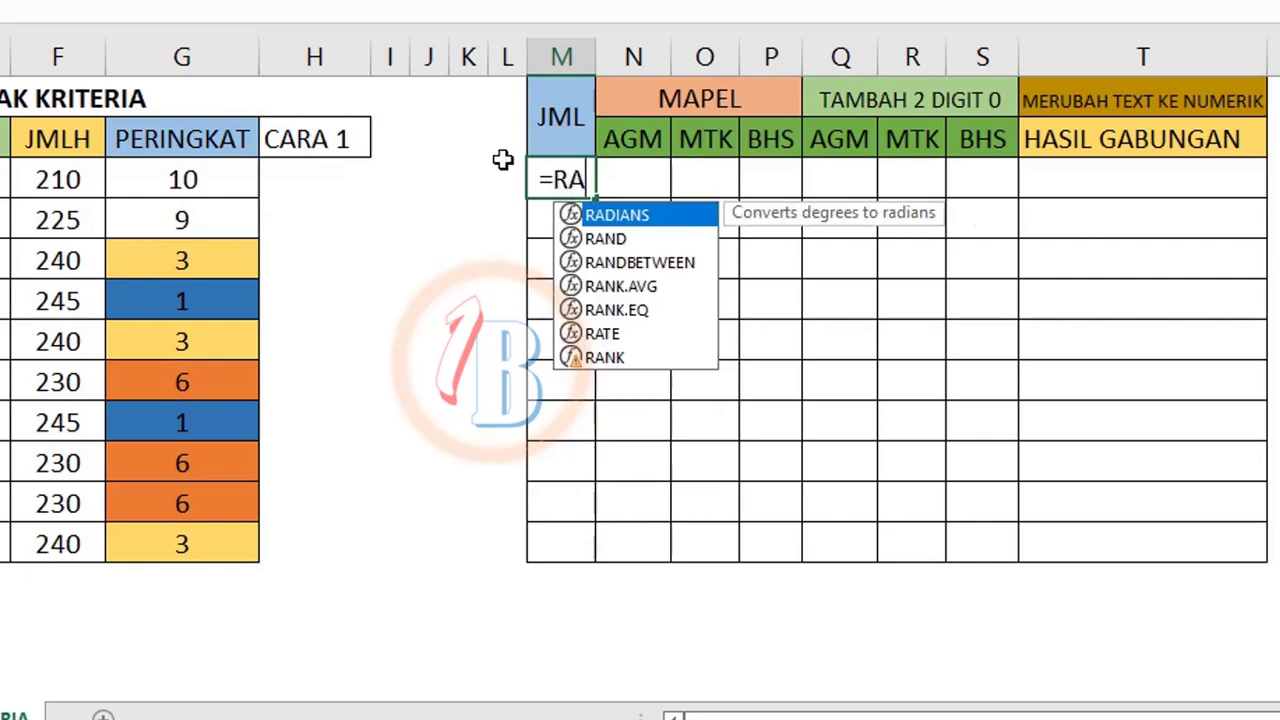
text(N)
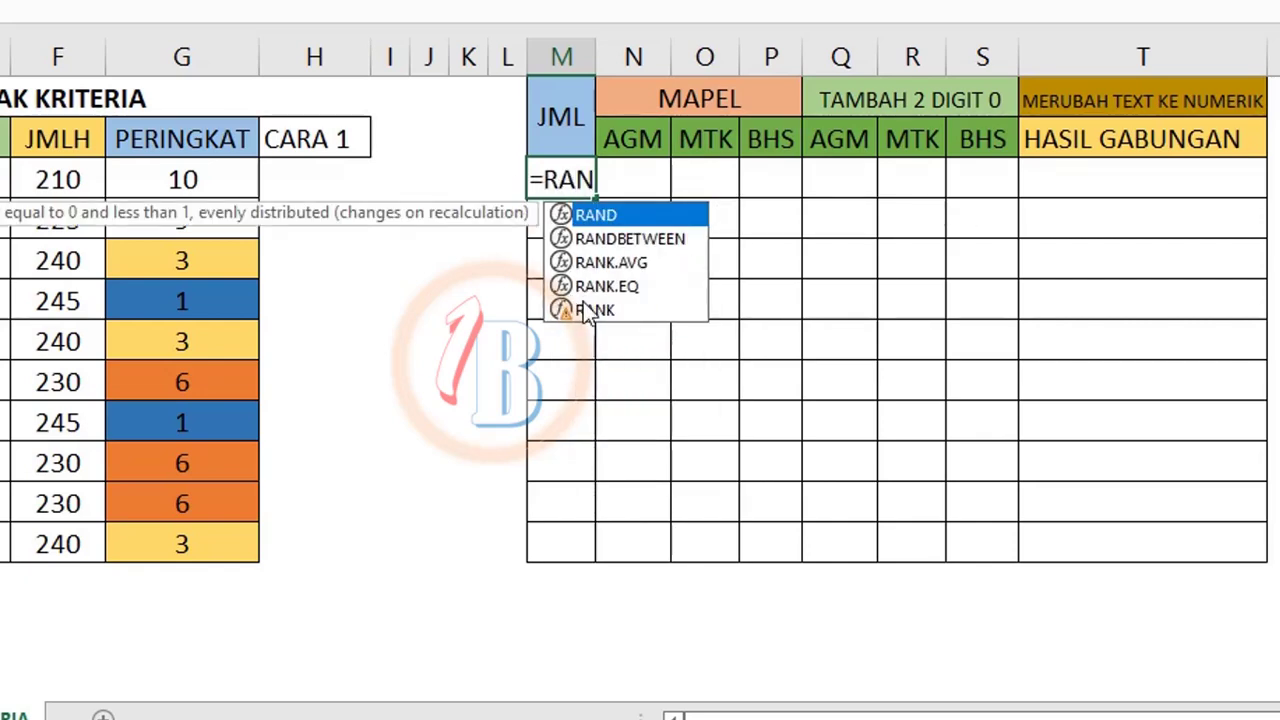
double_click(590, 310)
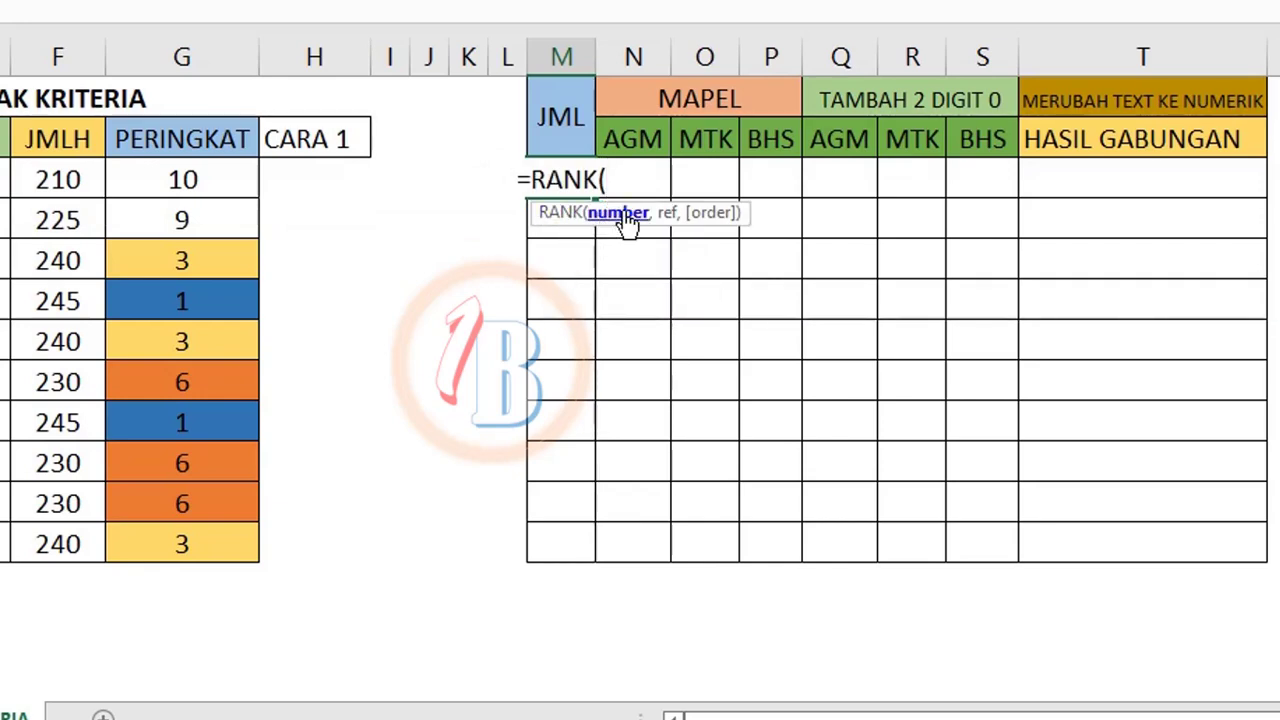
click(47, 180)
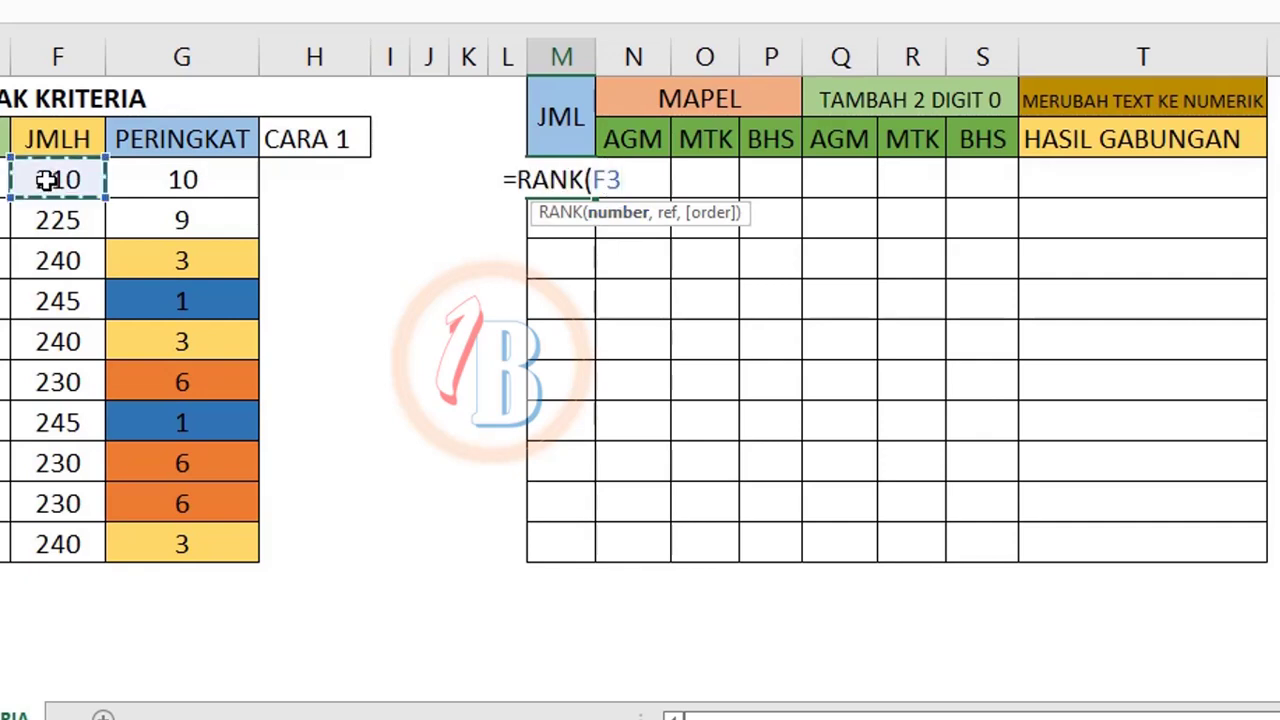
text(,)
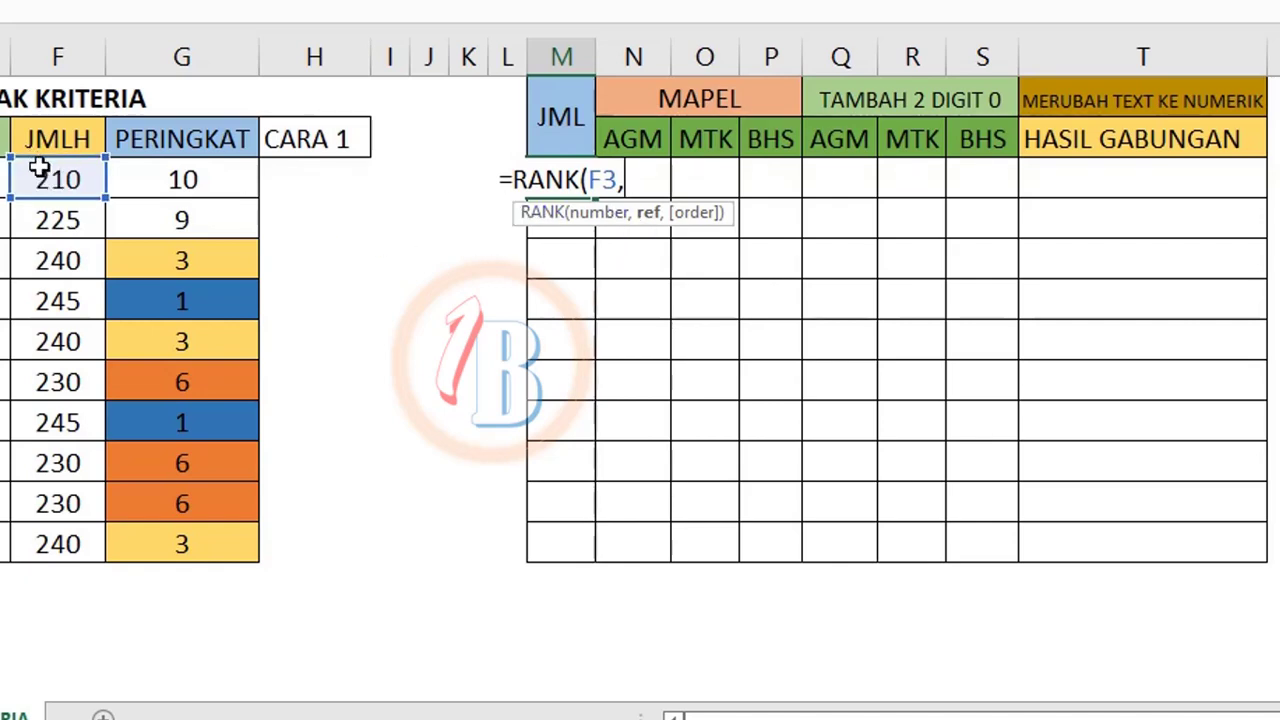
drag(38, 168, 28, 543)
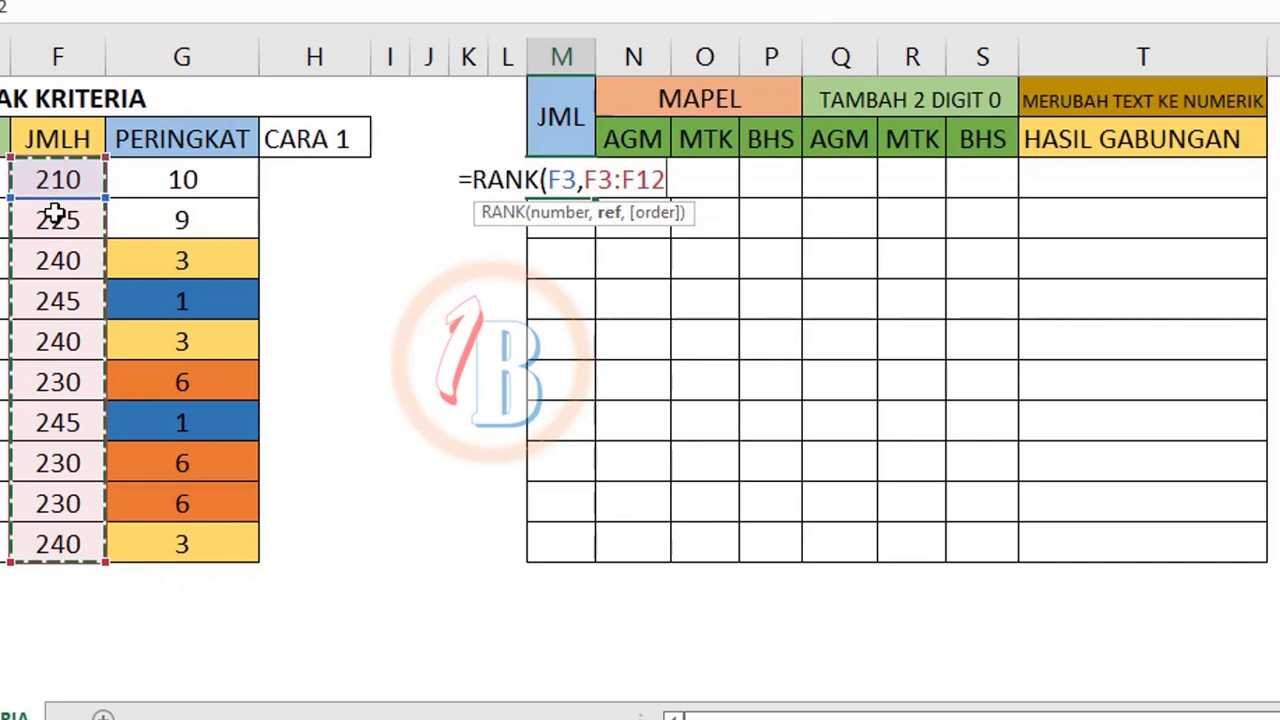
key(F4)
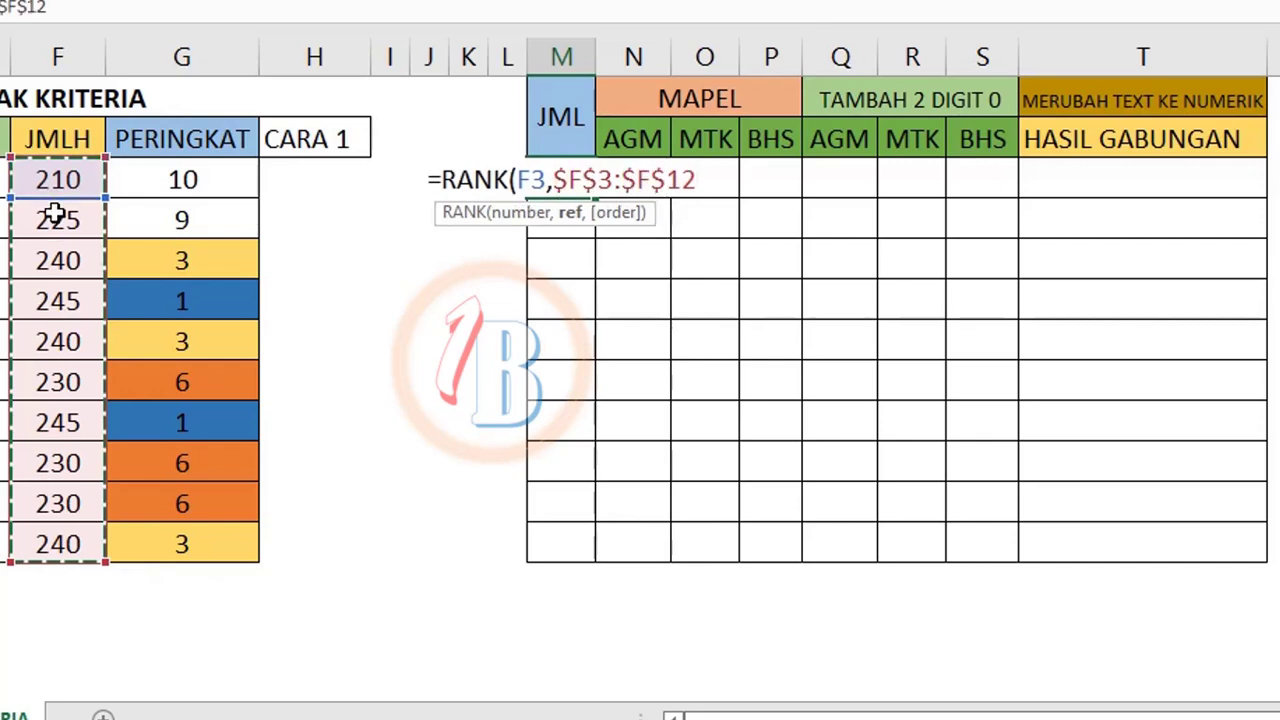
text(,)
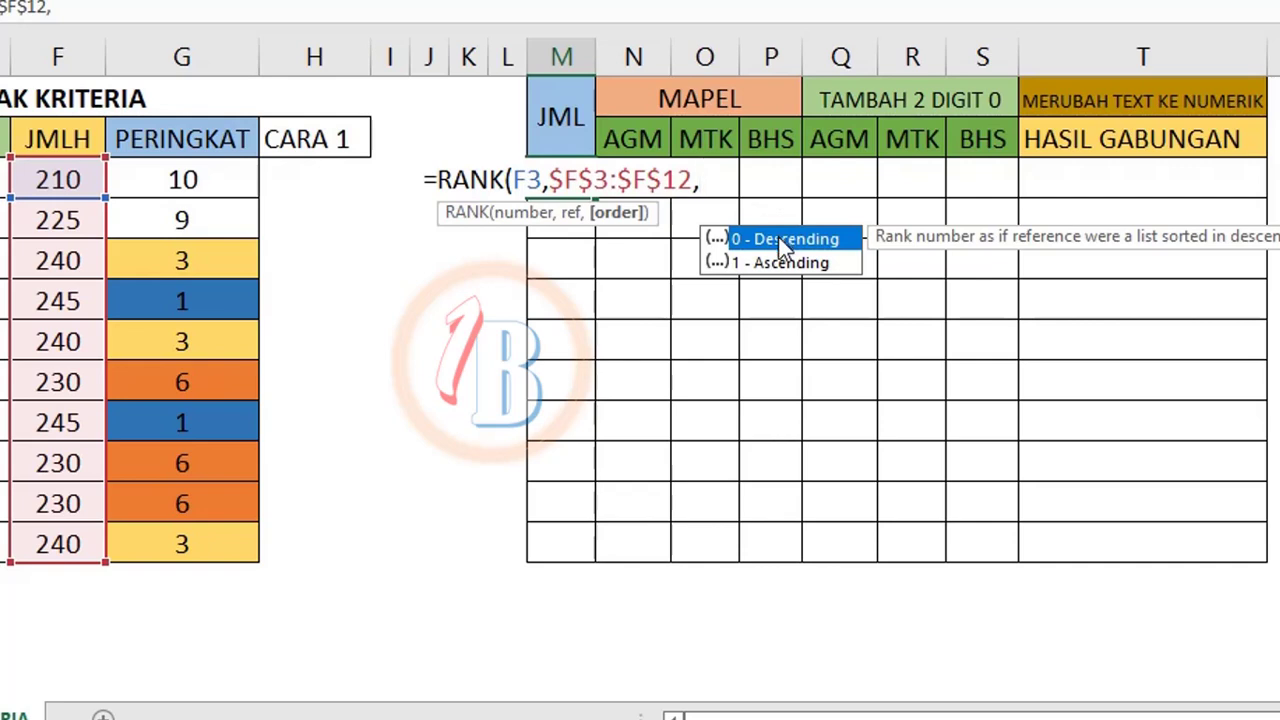
text(1)
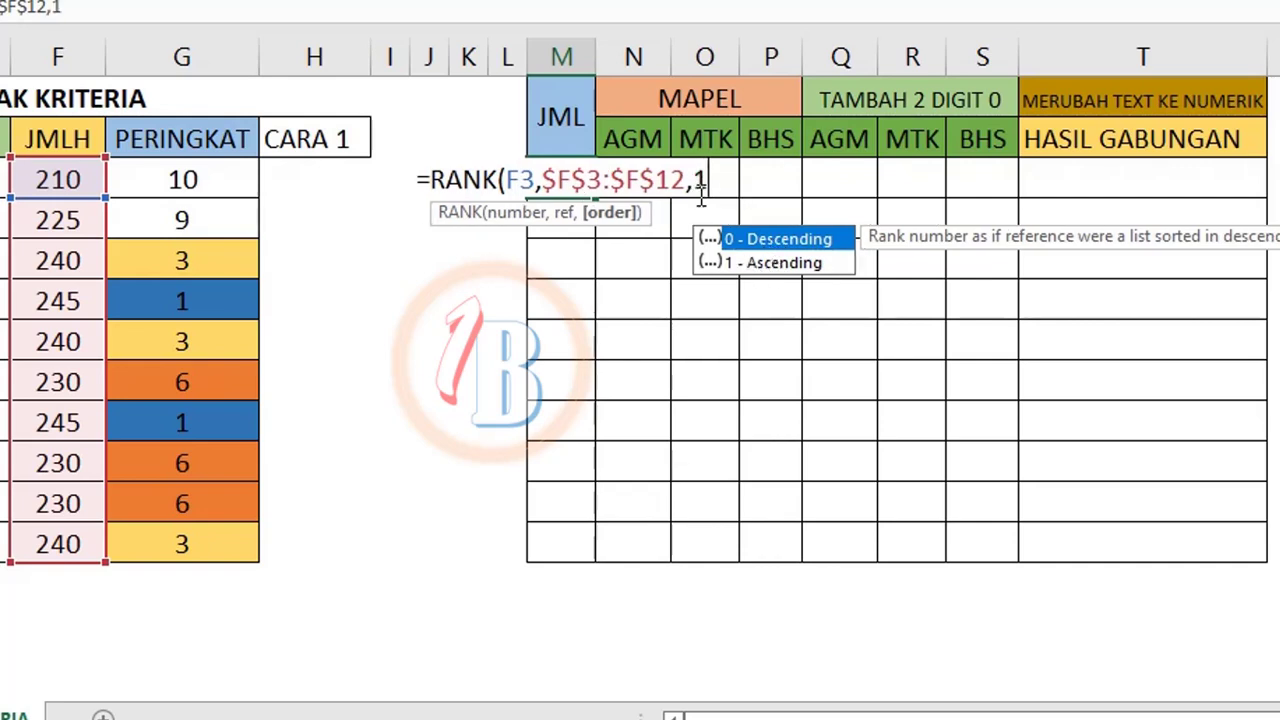
text())
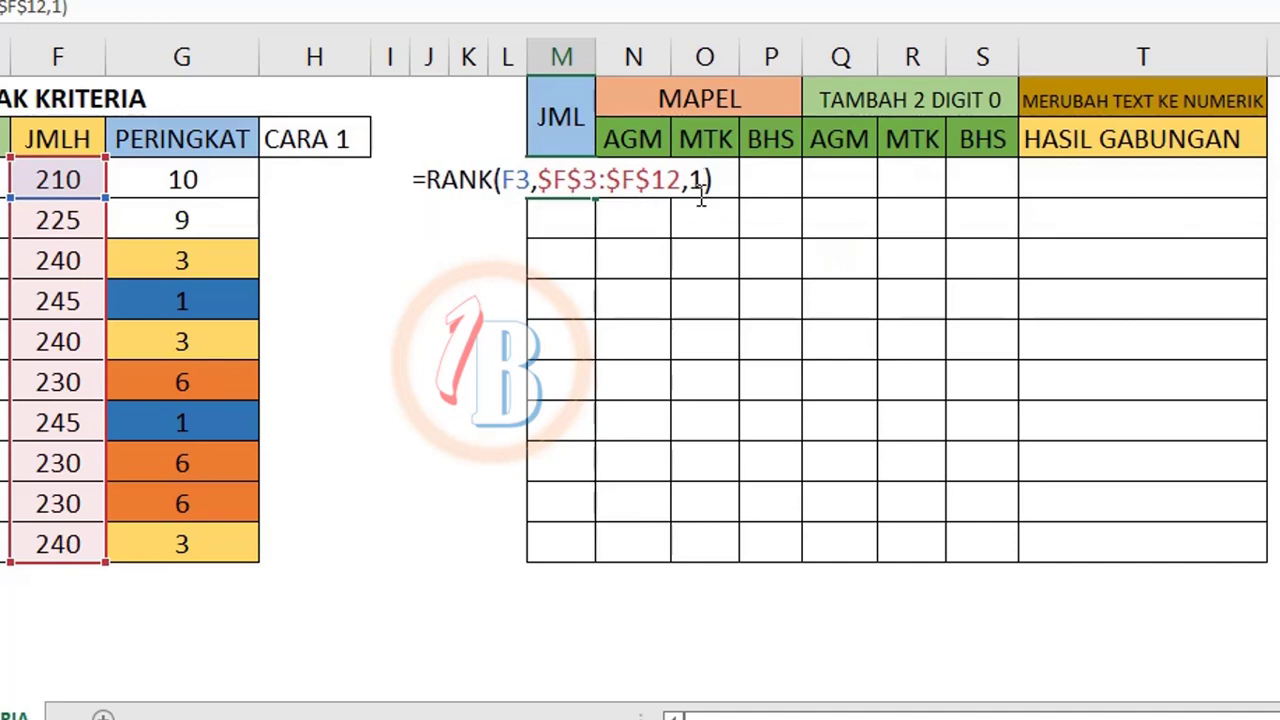
key(Return)
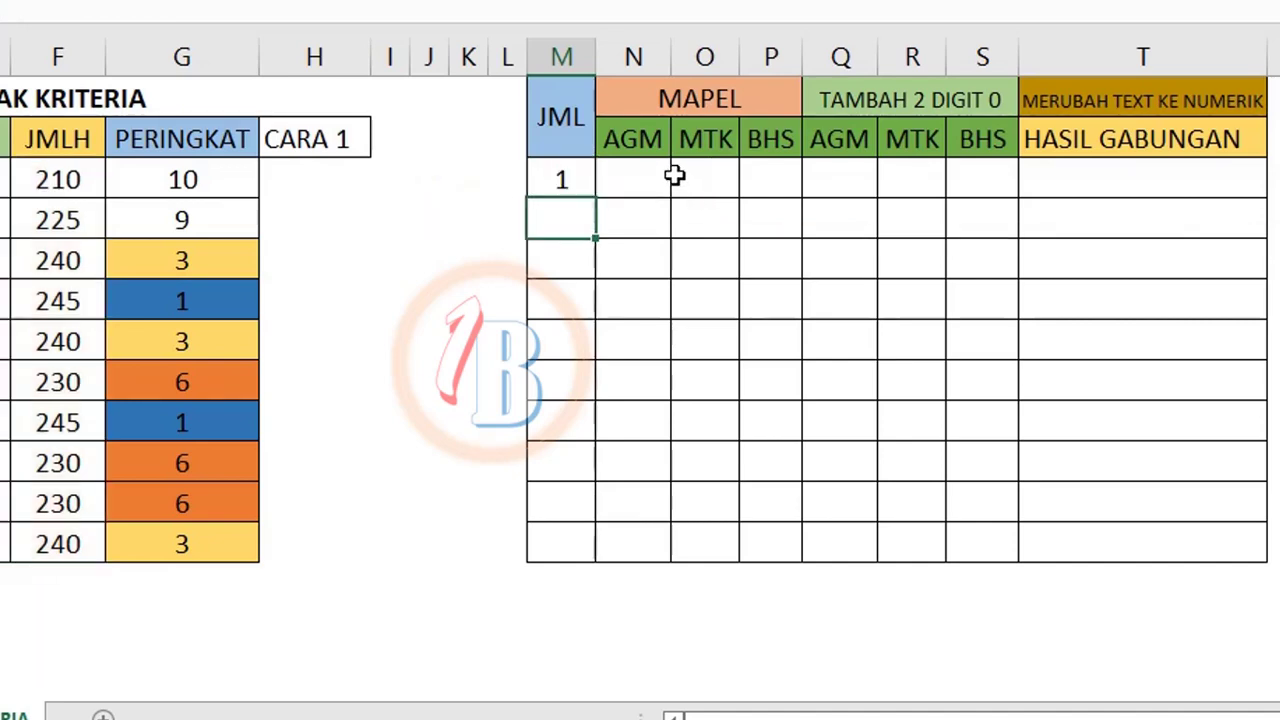
click(645, 176)
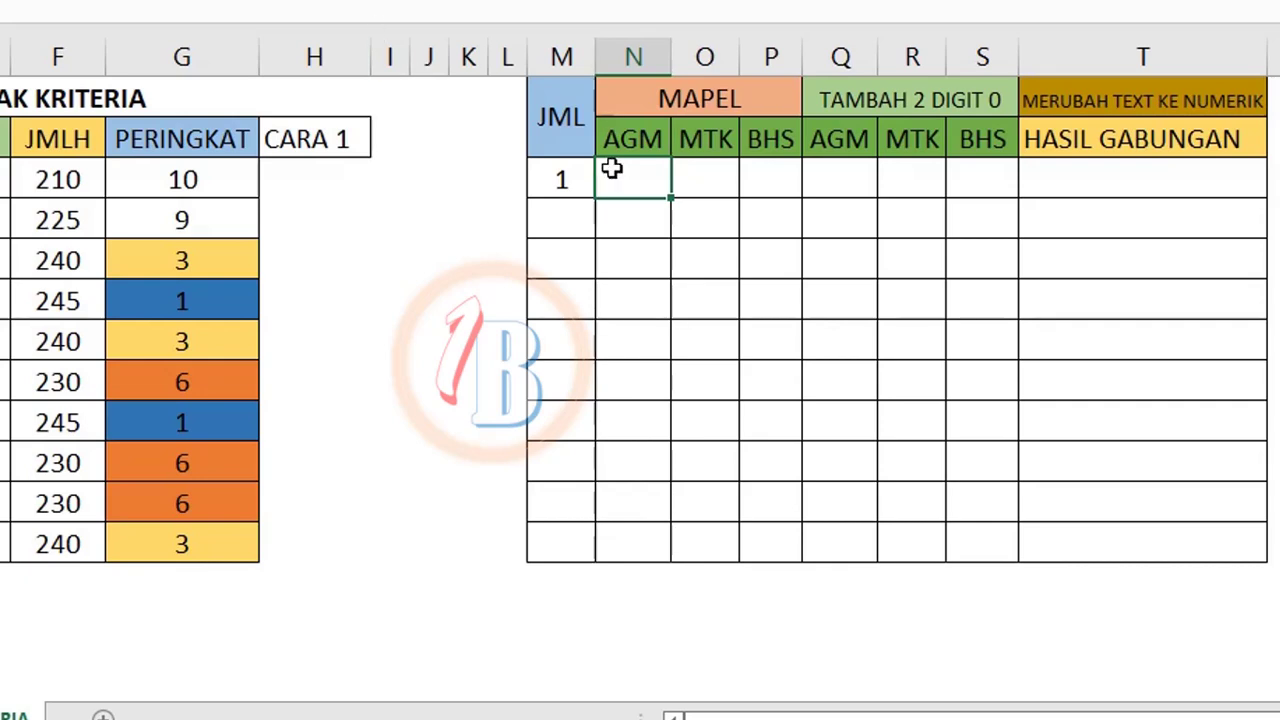
Step: Enter =RANK(C3,$C$3:$C$12,1) in N3 for SISWA1's ascending AGM rank
text(=)
text(RAN)
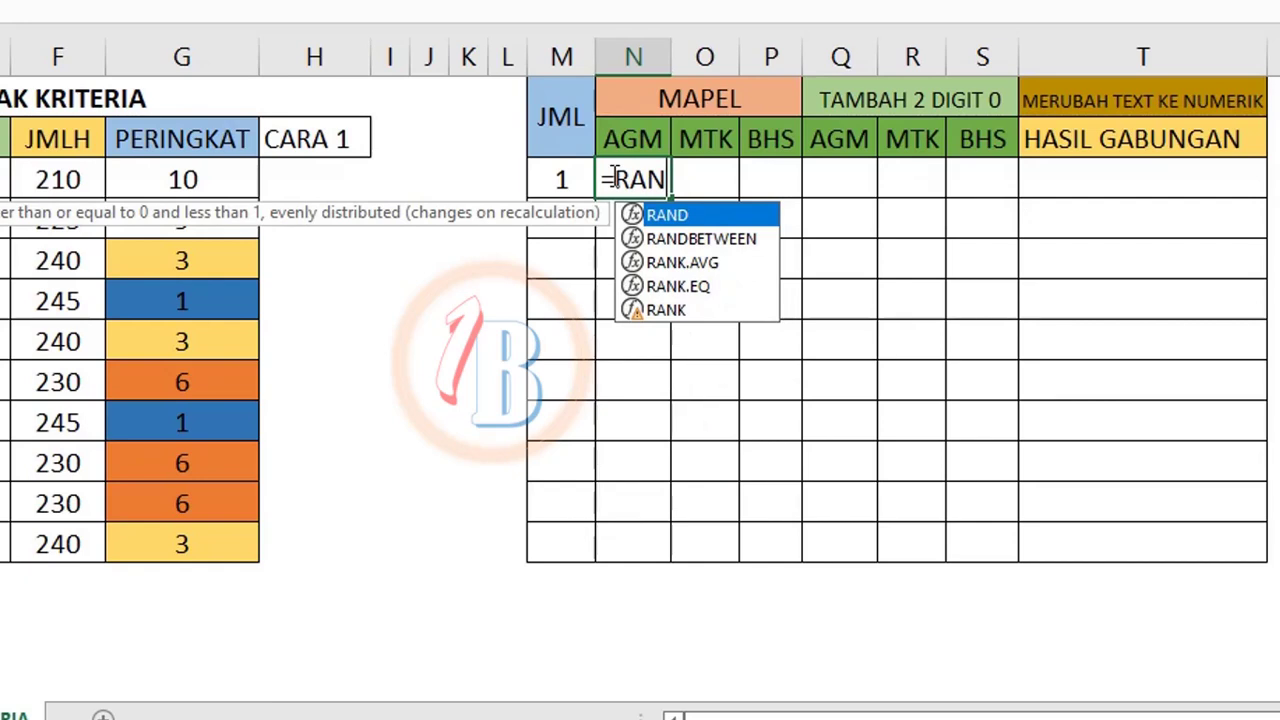
double_click(684, 312)
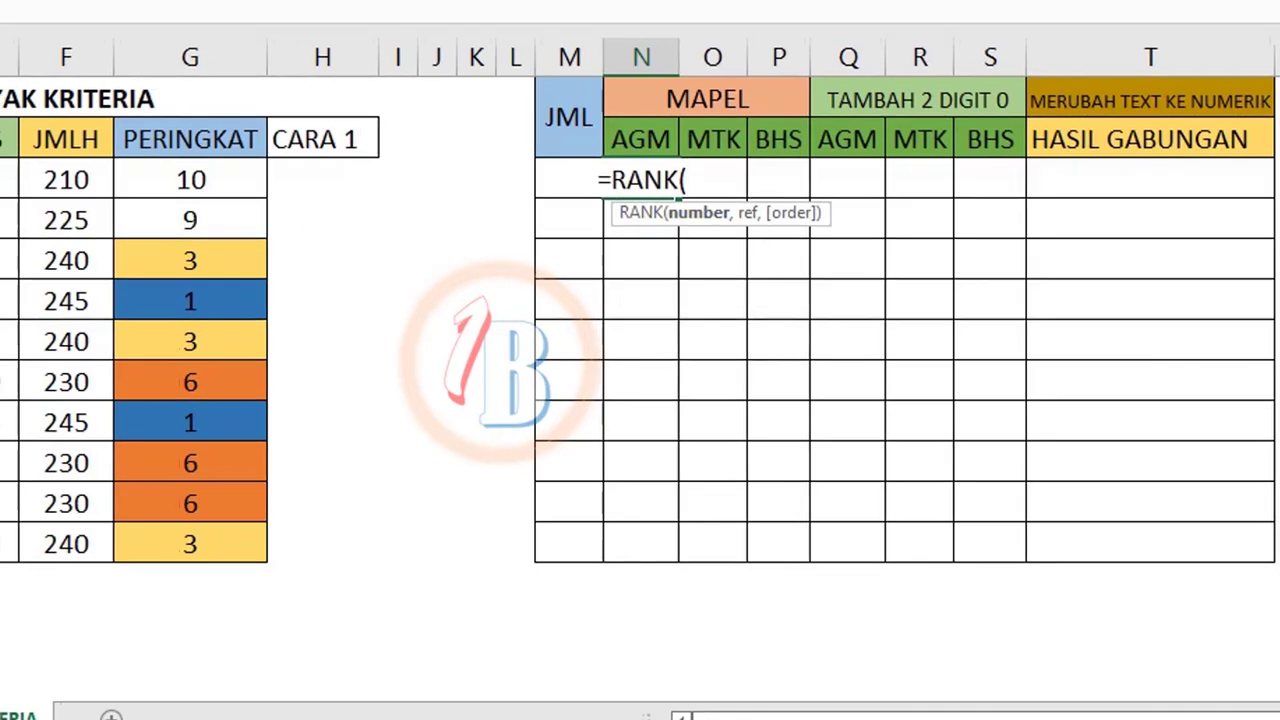
click(126, 180)
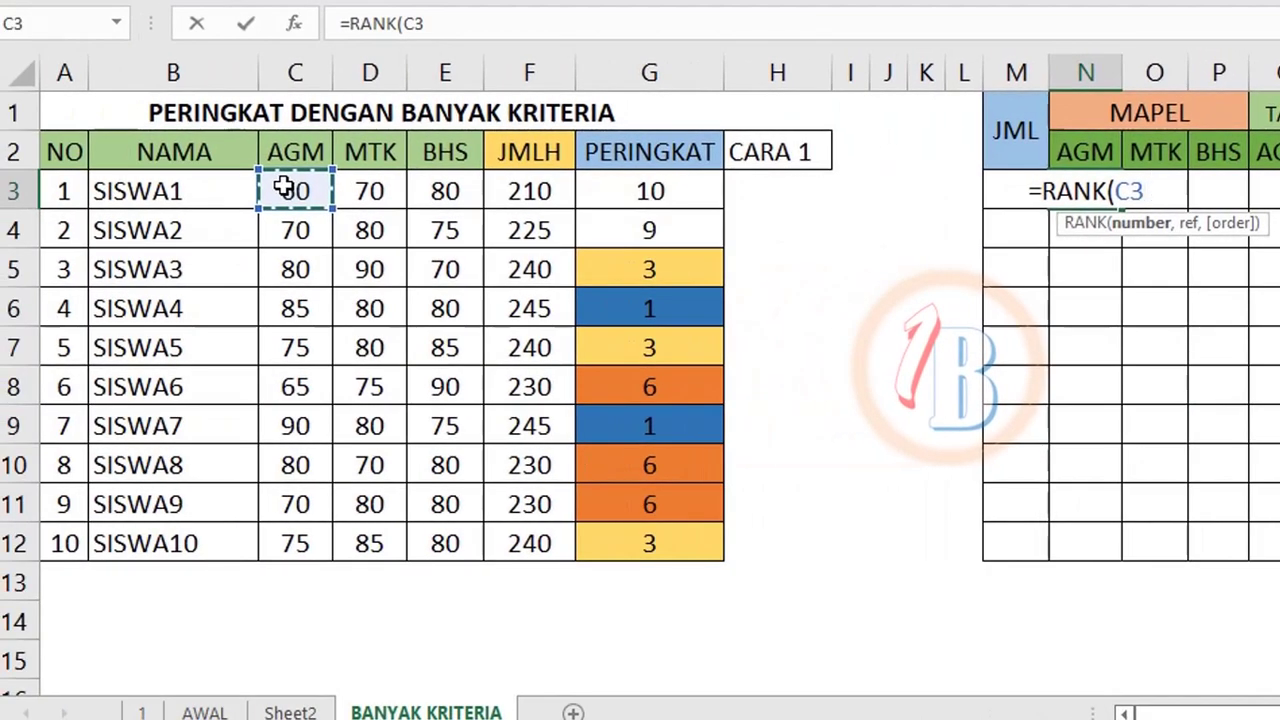
text(,)
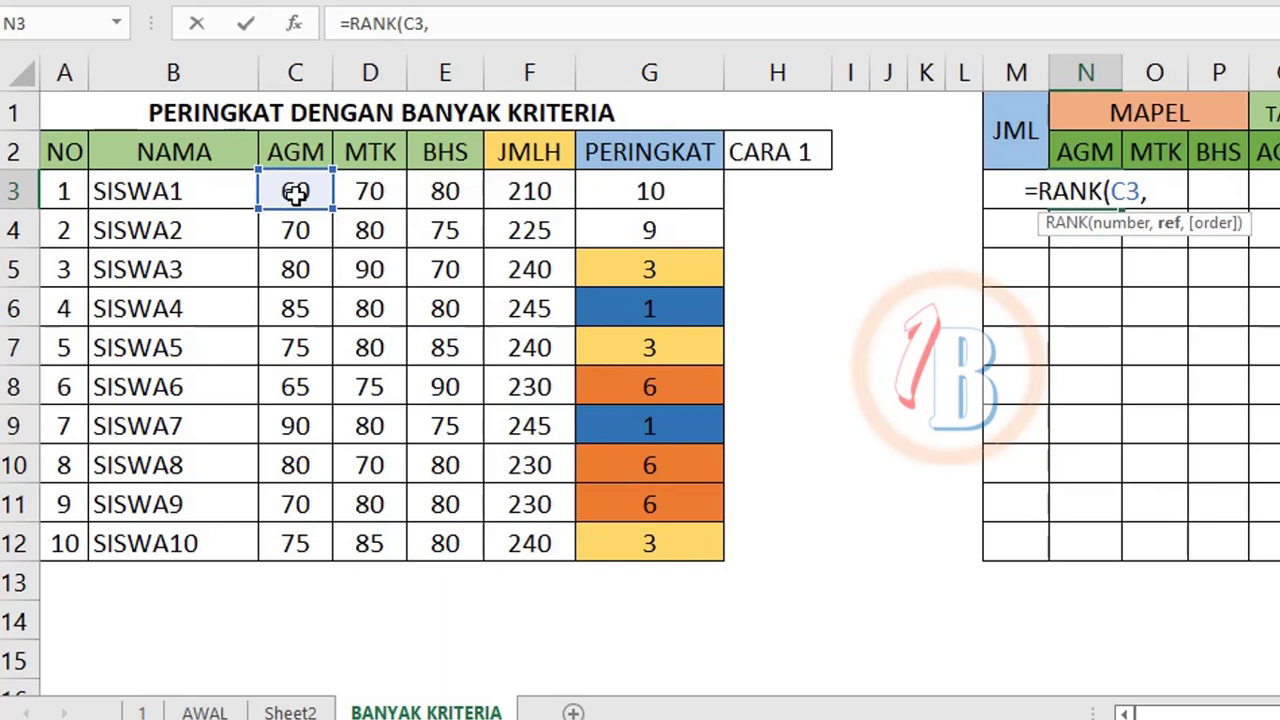
drag(295, 192, 291, 530)
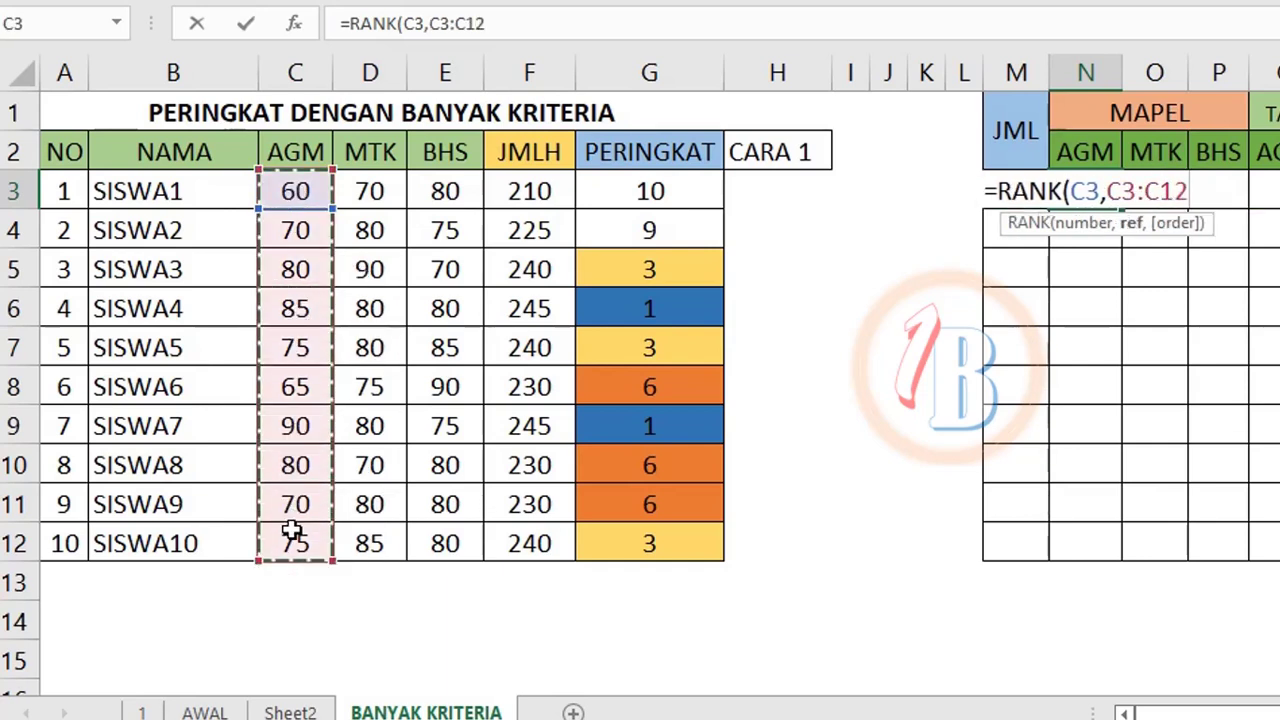
key(F4)
text($C$12,)
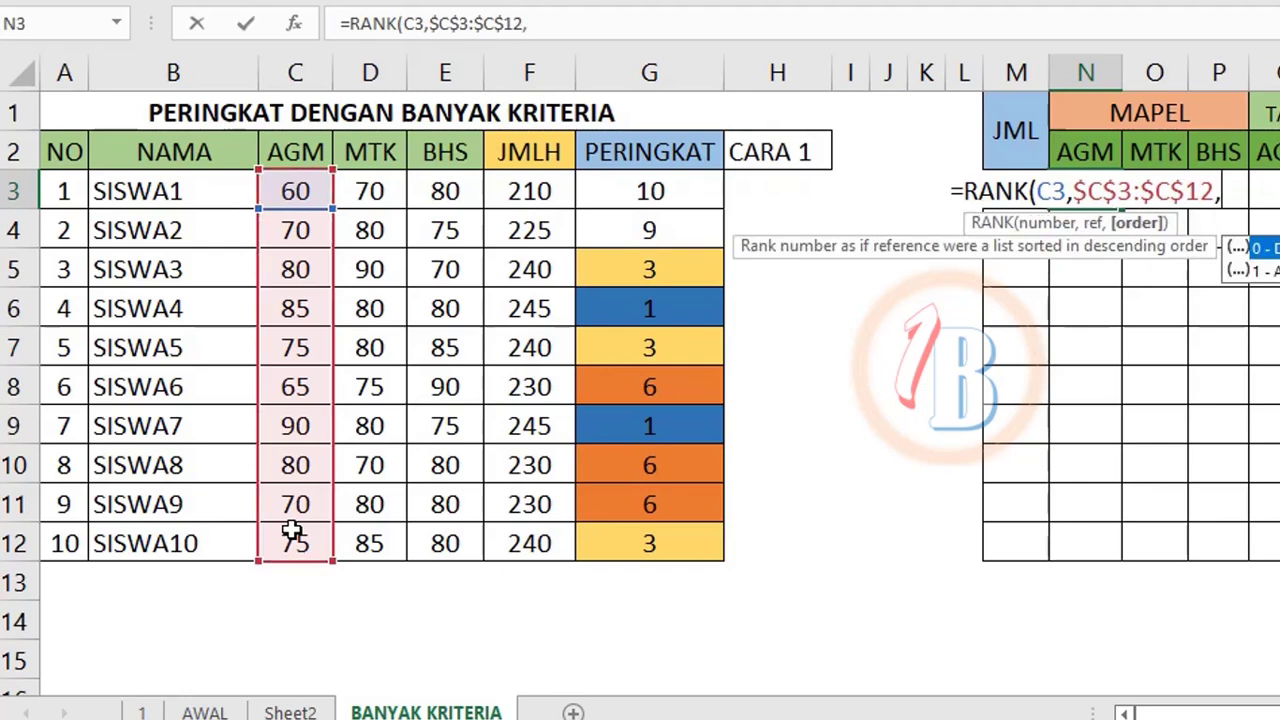
text(1))
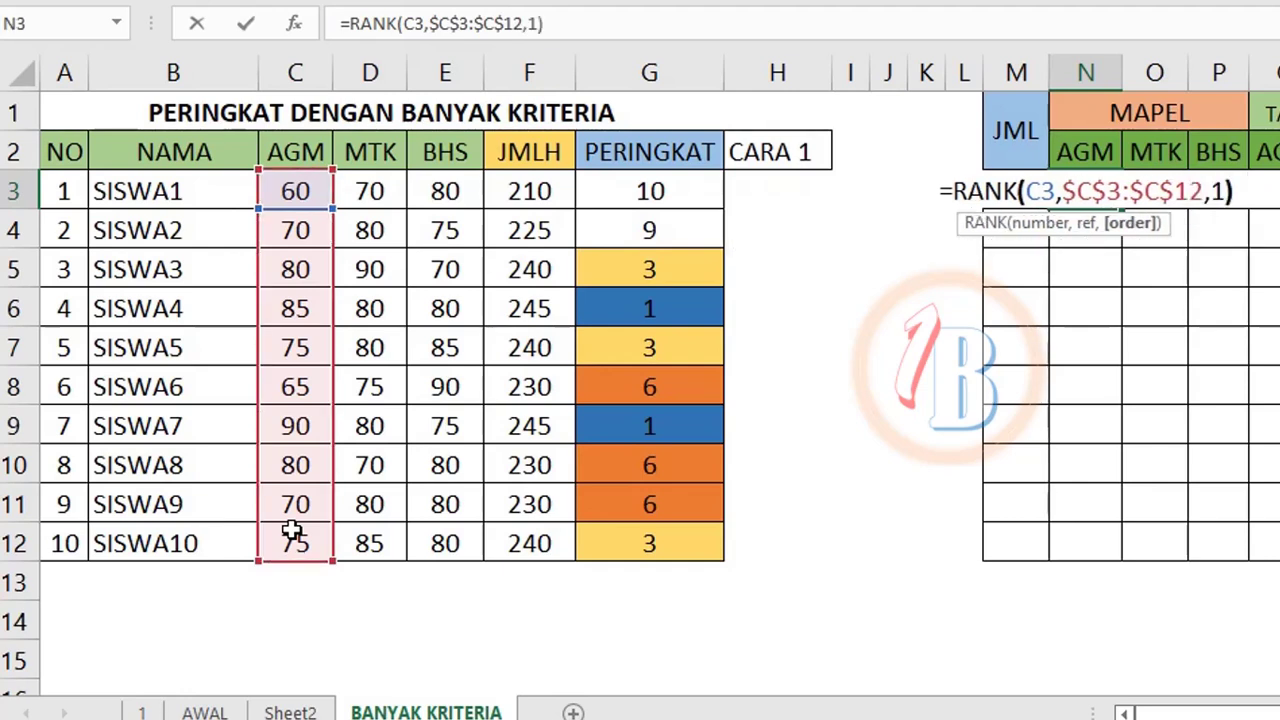
key(Return)
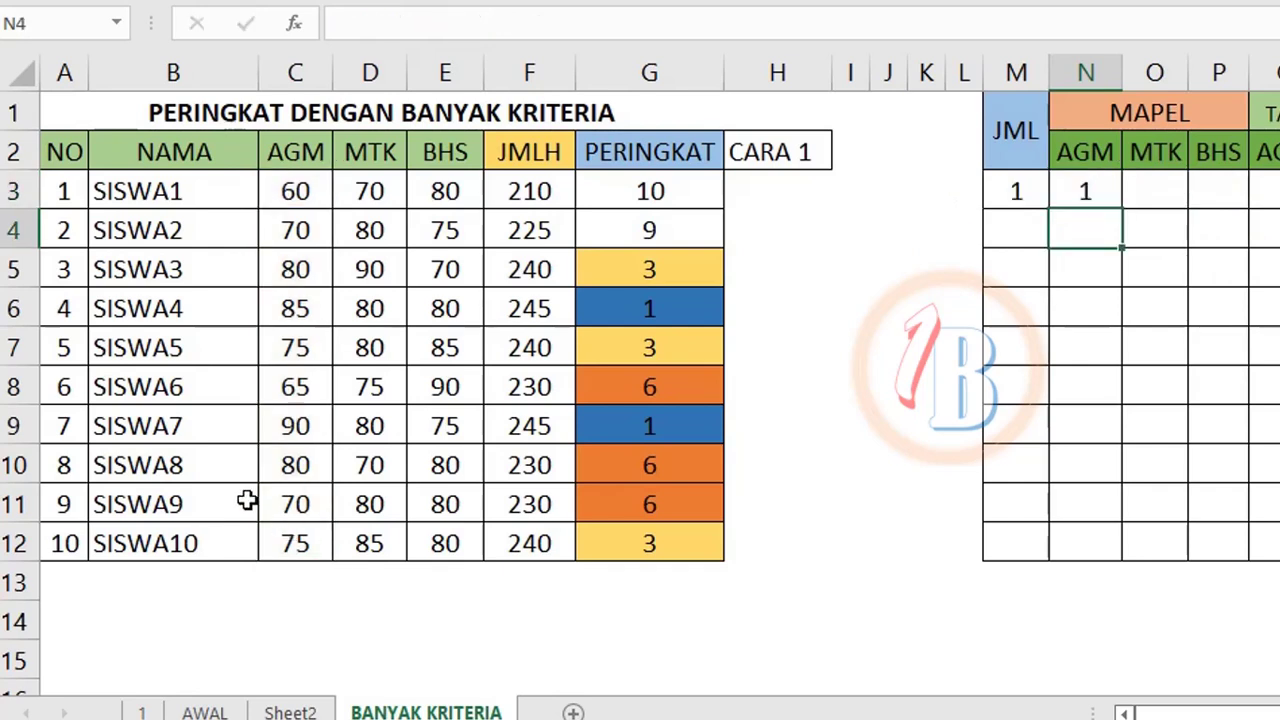
Step: Enter =RANK(D3,$D$3:$D$12,1) in O3 for SISWA1's ascending MTK rank
click(1173, 189)
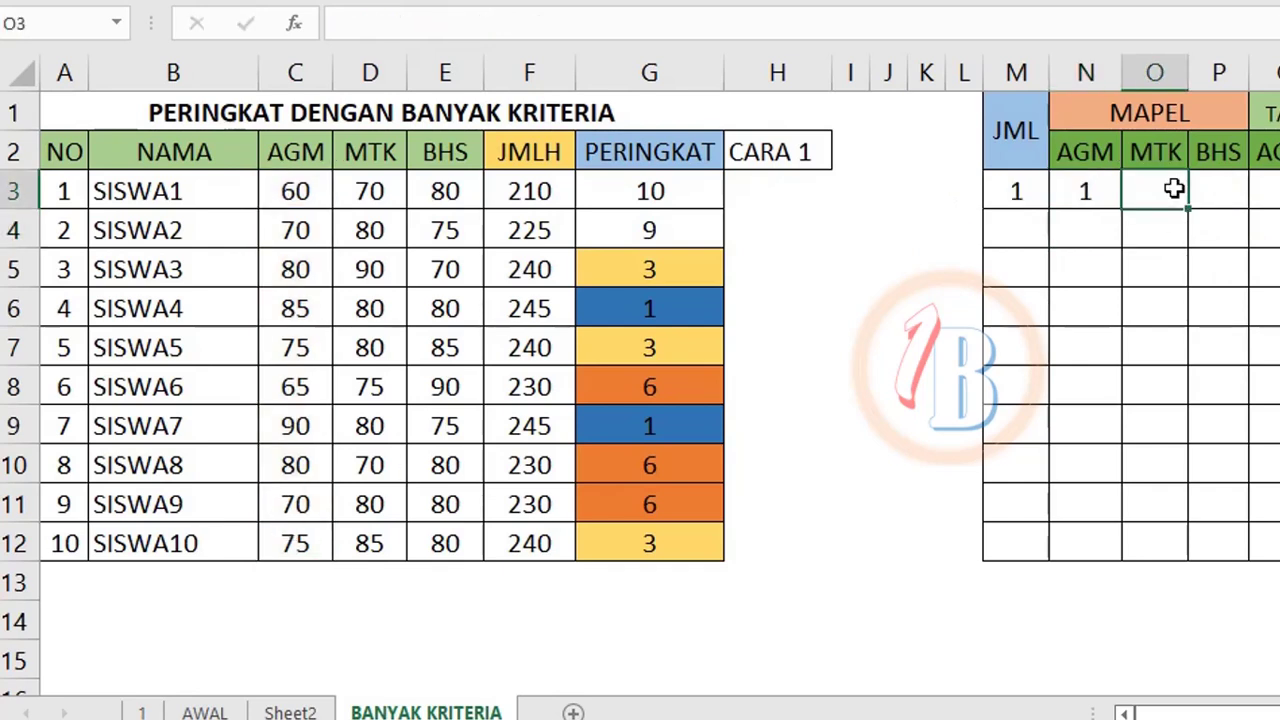
text(=)
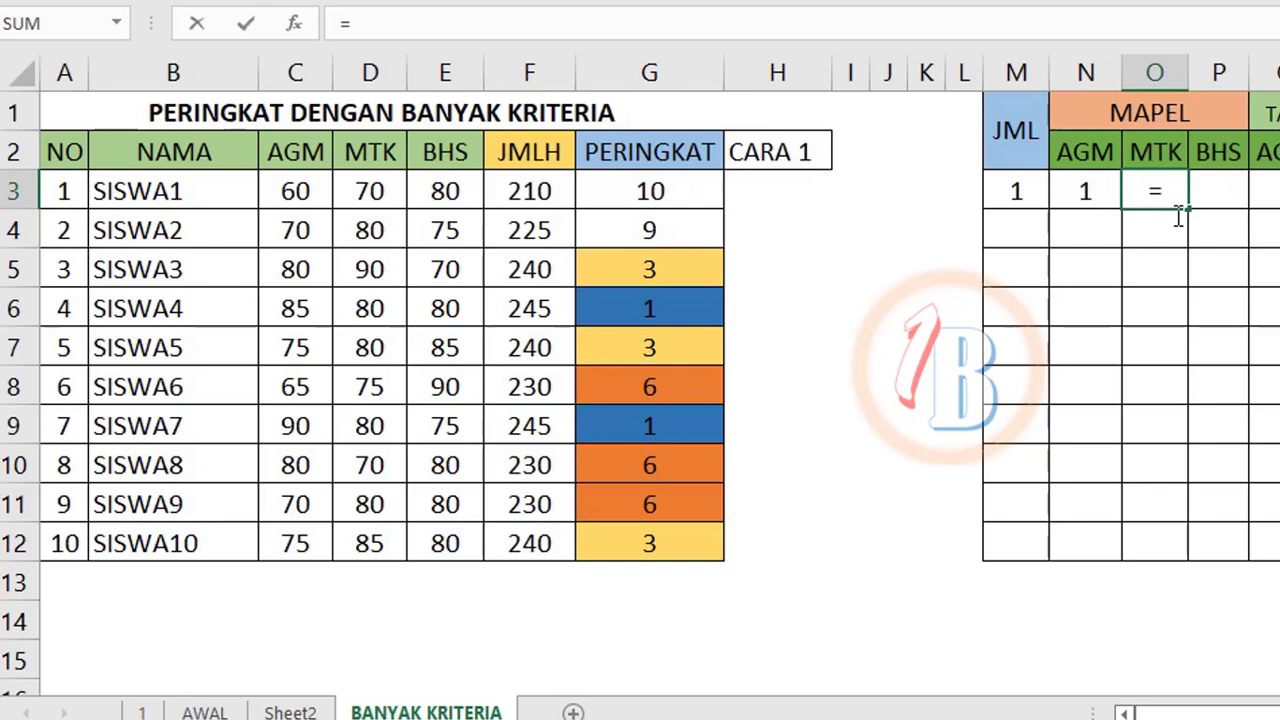
text(RAN)
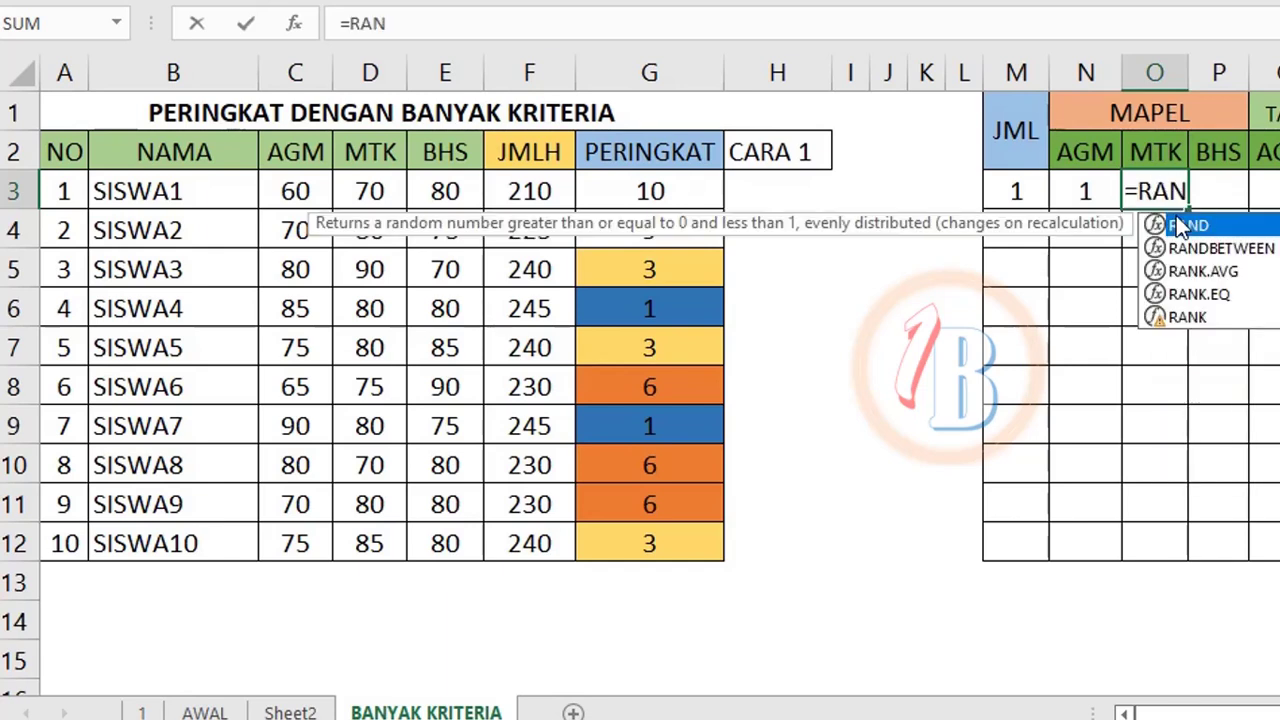
text(K)
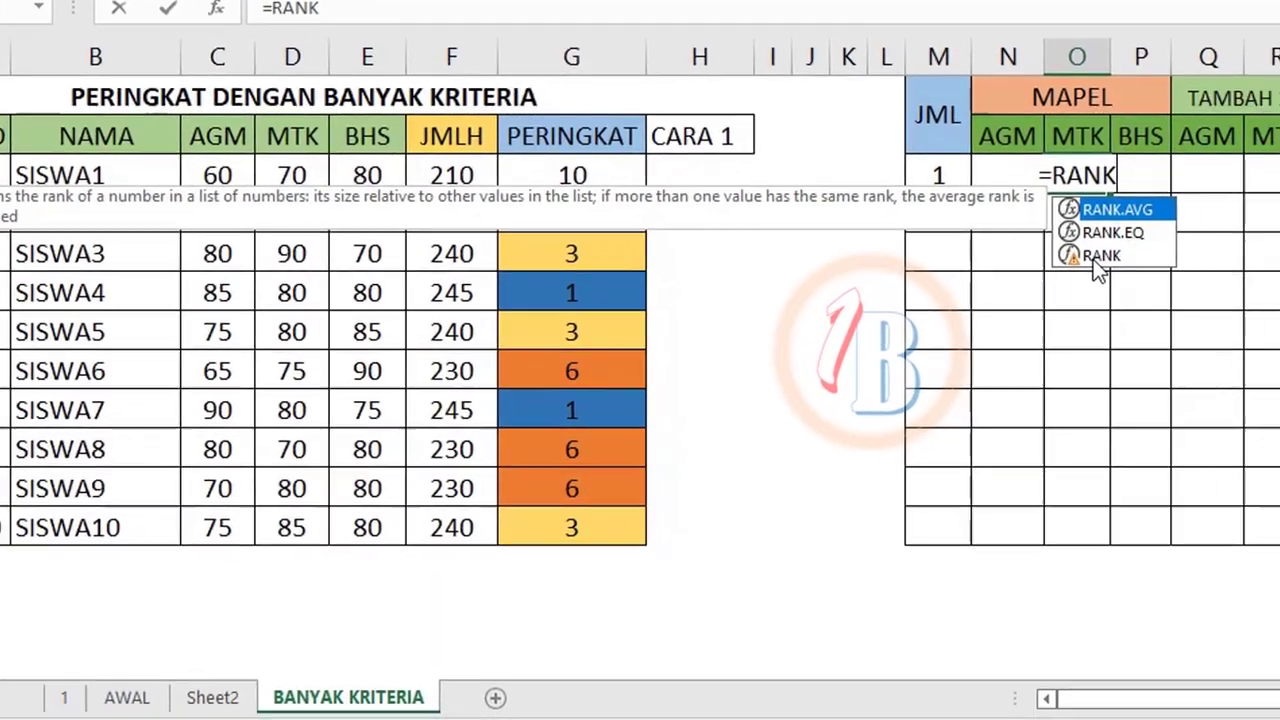
double_click(1178, 272)
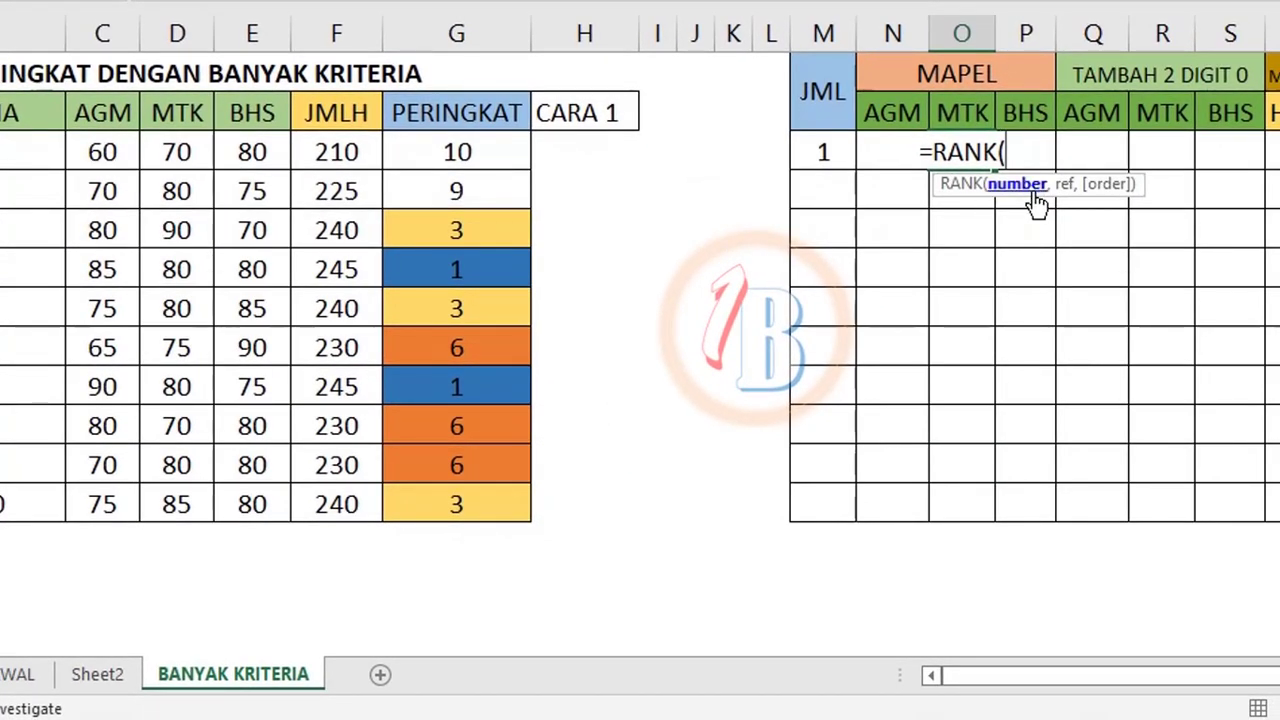
click(185, 148)
text(,)
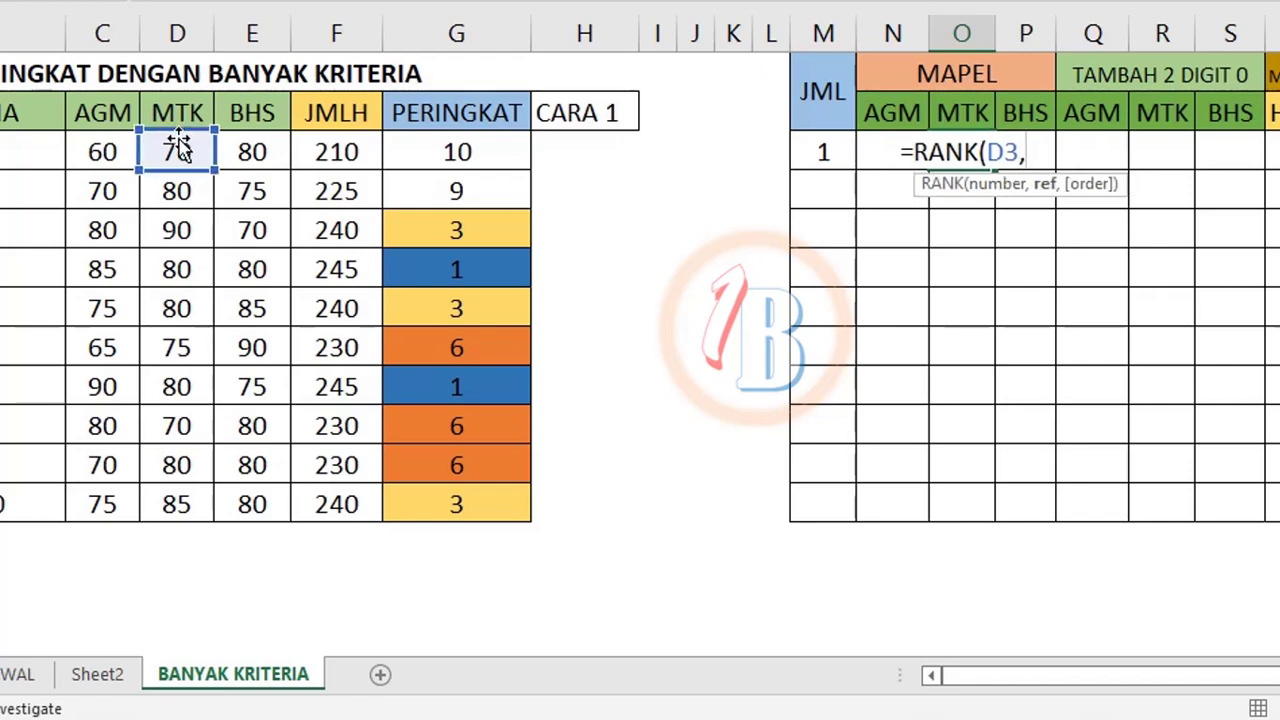
mouse_move(185, 148)
mouse_down()
mouse_move(160, 392)
mouse_move(167, 490)
mouse_up()
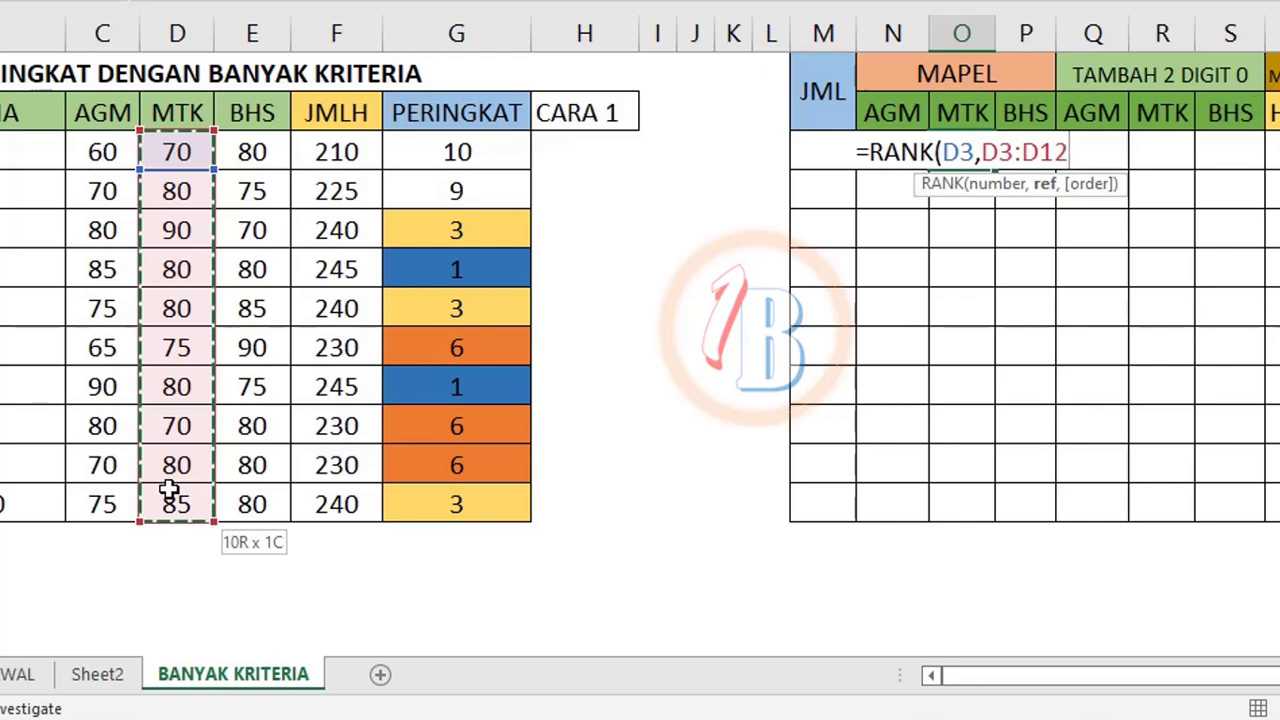
key(F4)
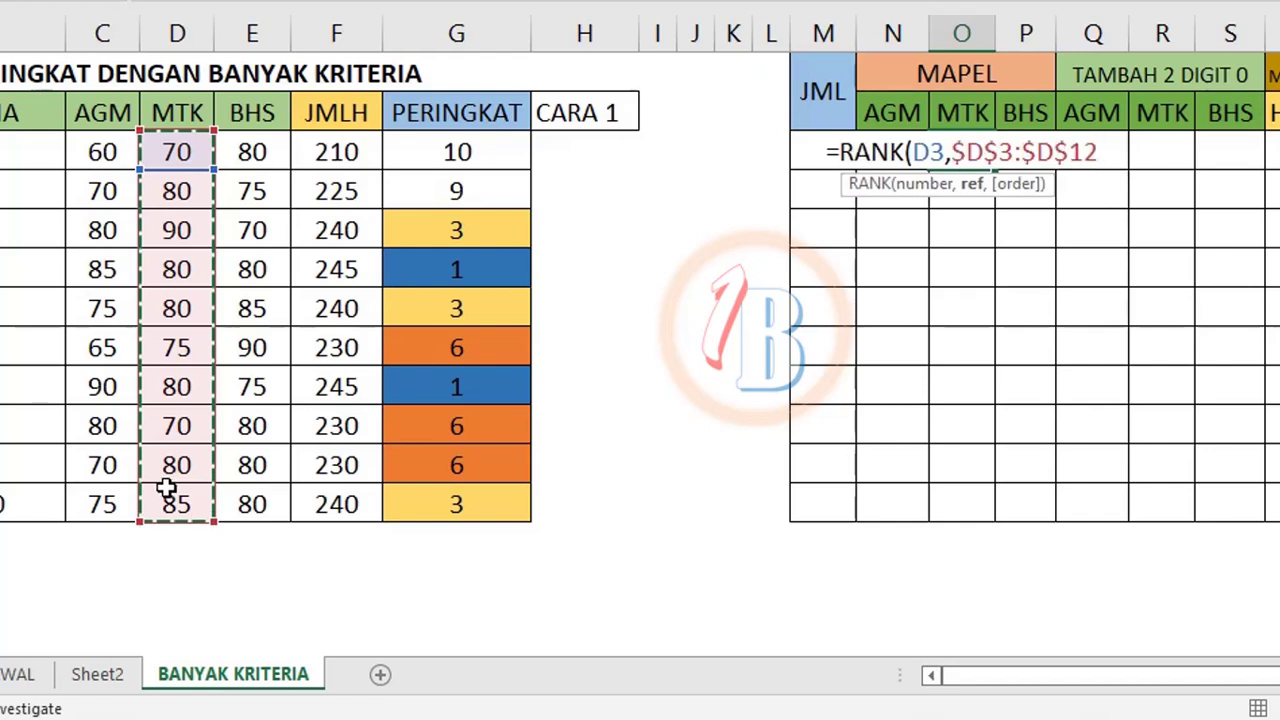
text(,)
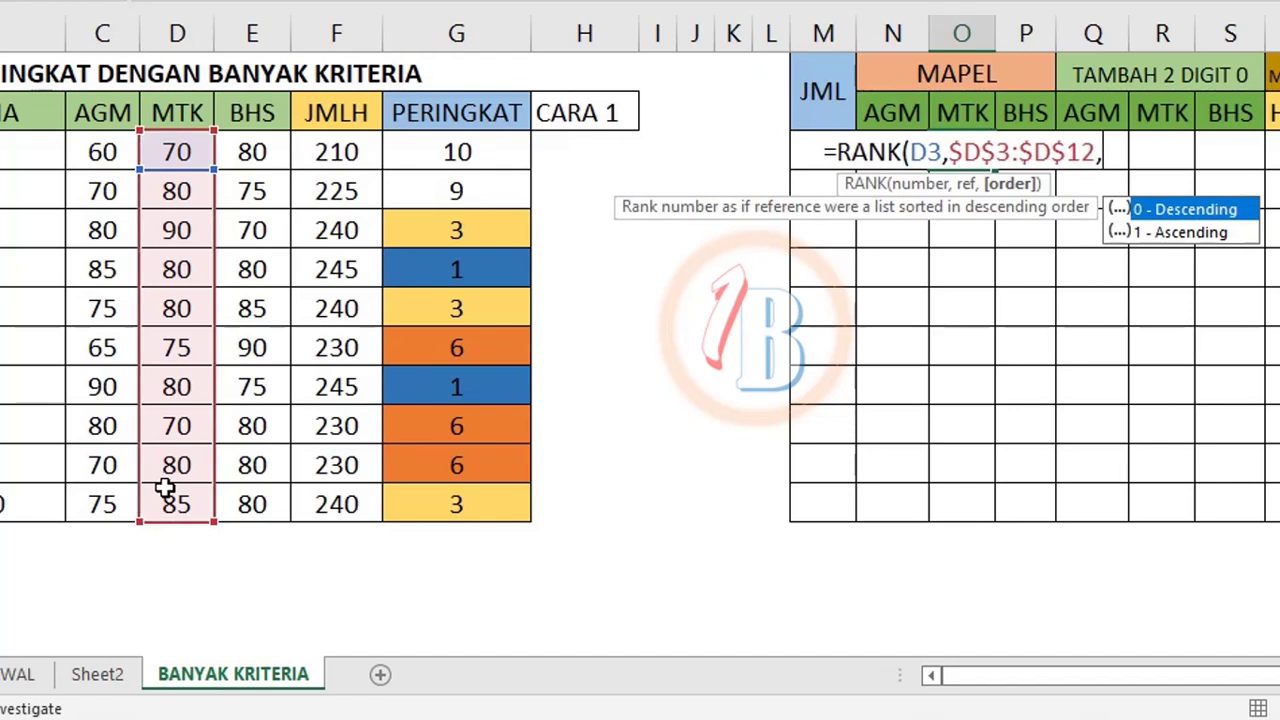
text(1)
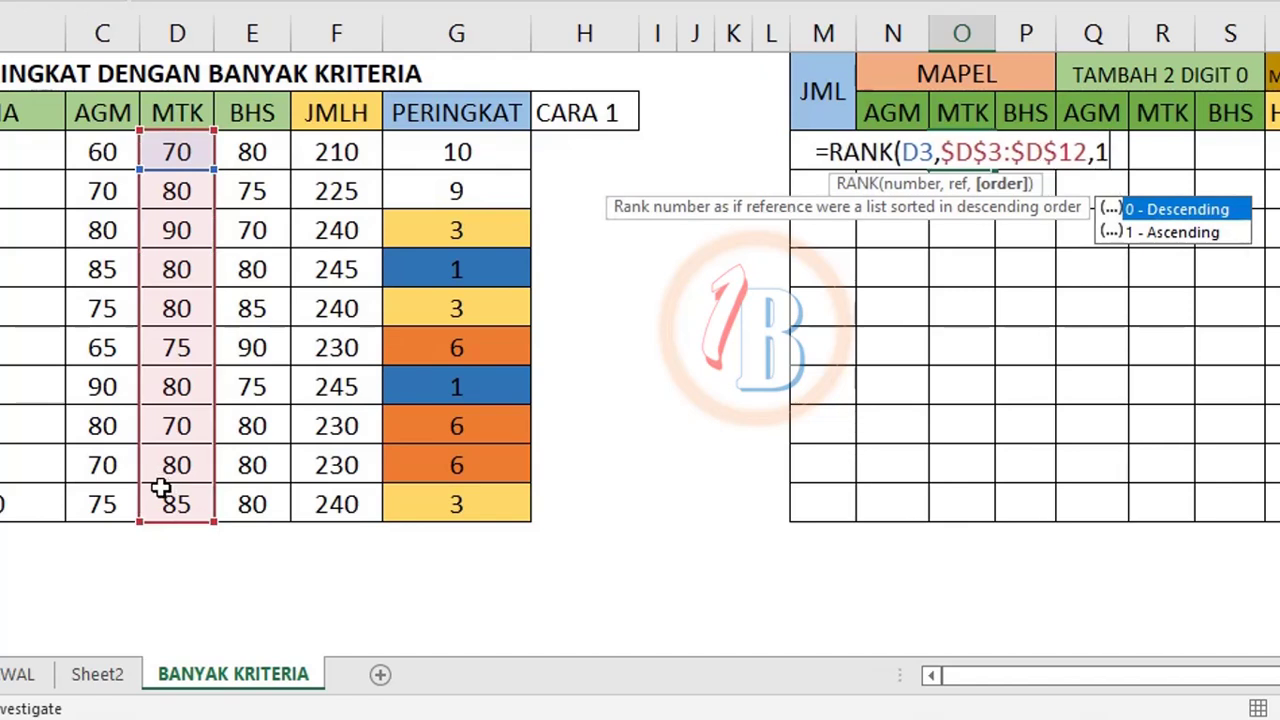
text())
key(Return)
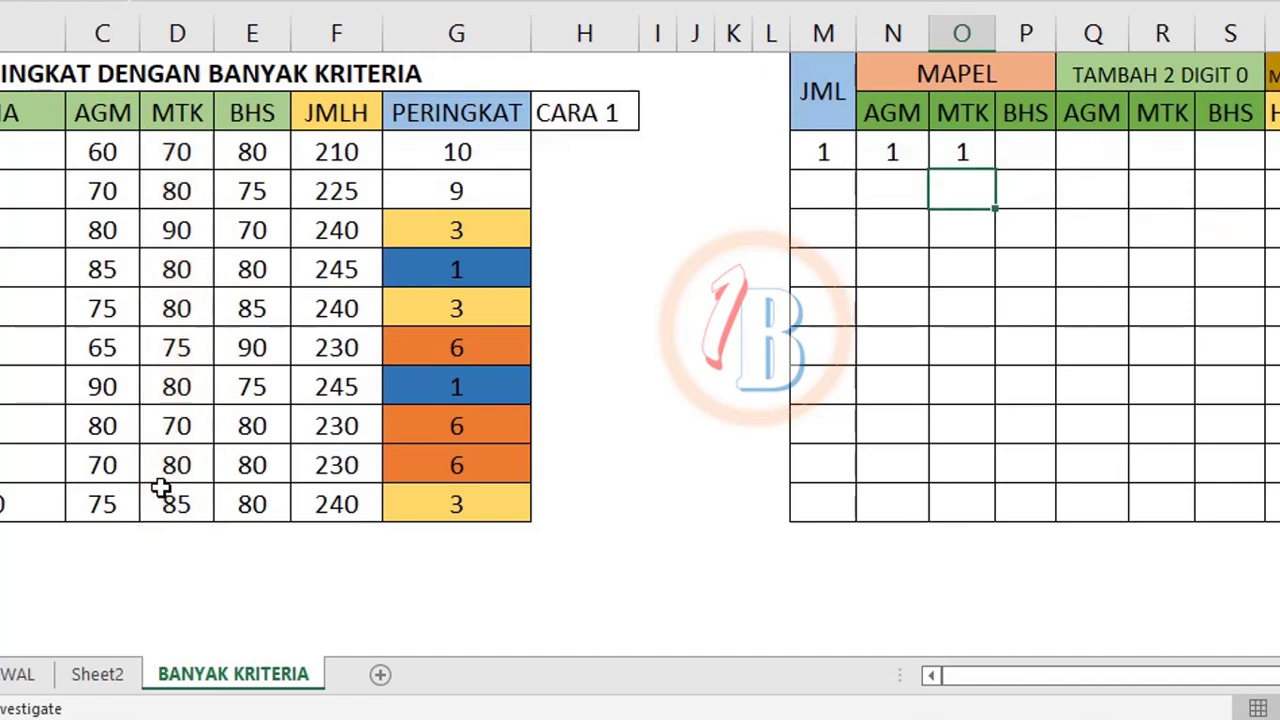
Step: Enter =RANK(E3,$E$3:$E$12,1) in P3, giving SISWA1's ascending BHS rank of 4
click(1029, 148)
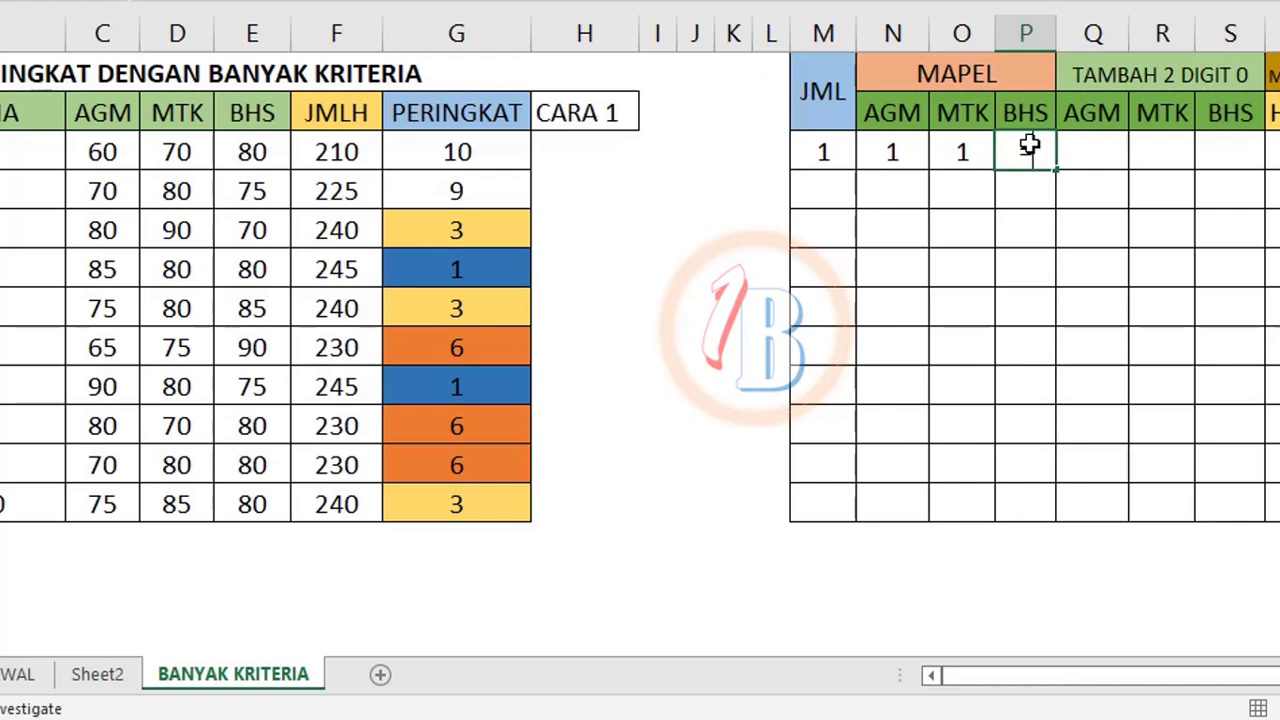
text(=RANK)
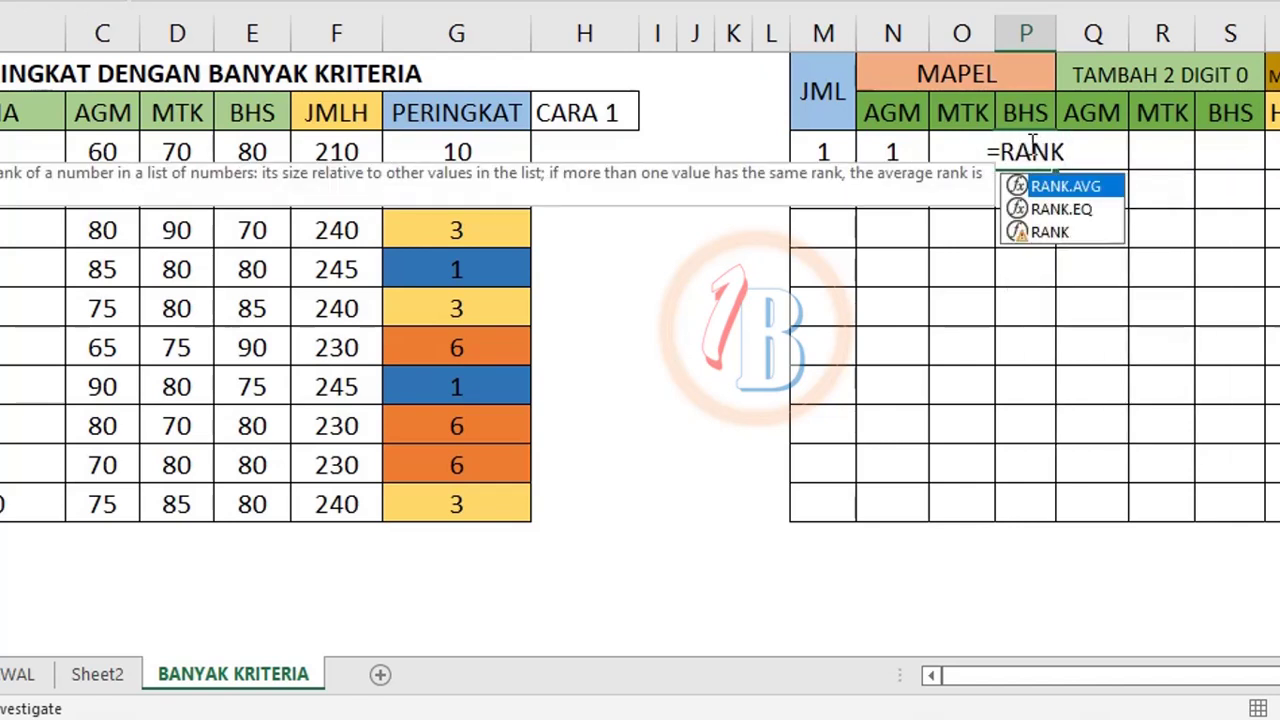
double_click(1050, 232)
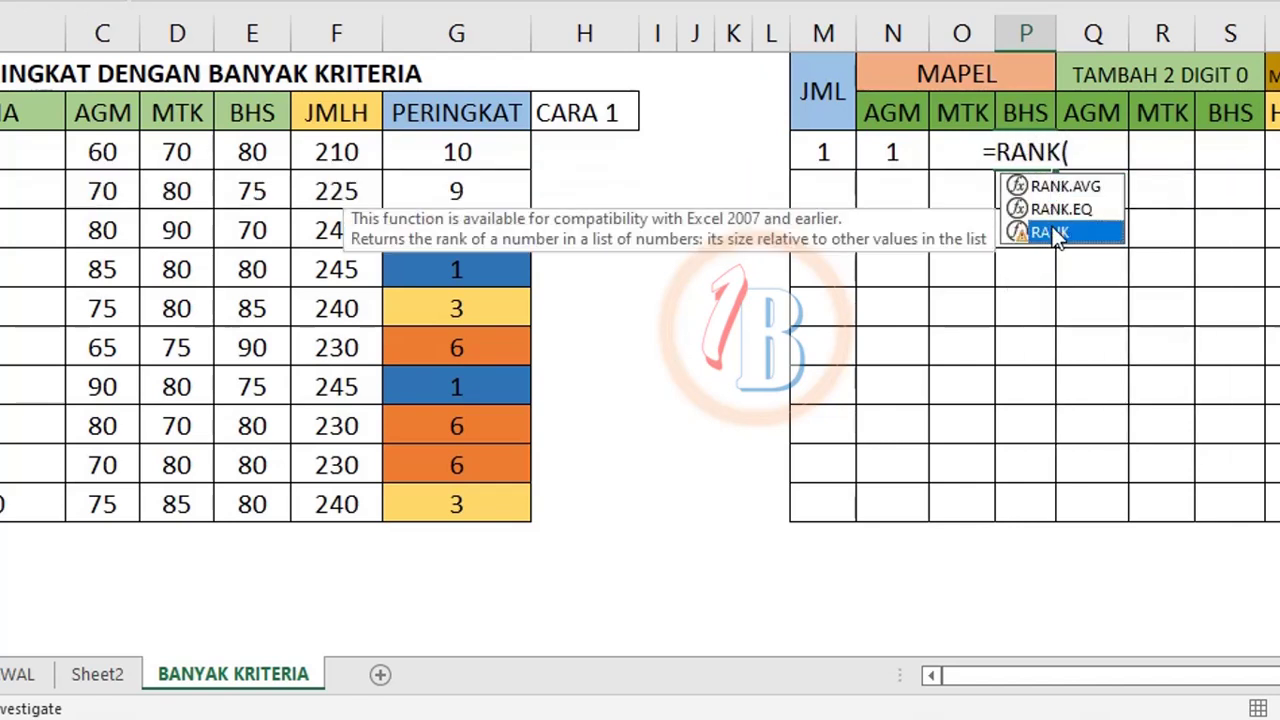
click(252, 150)
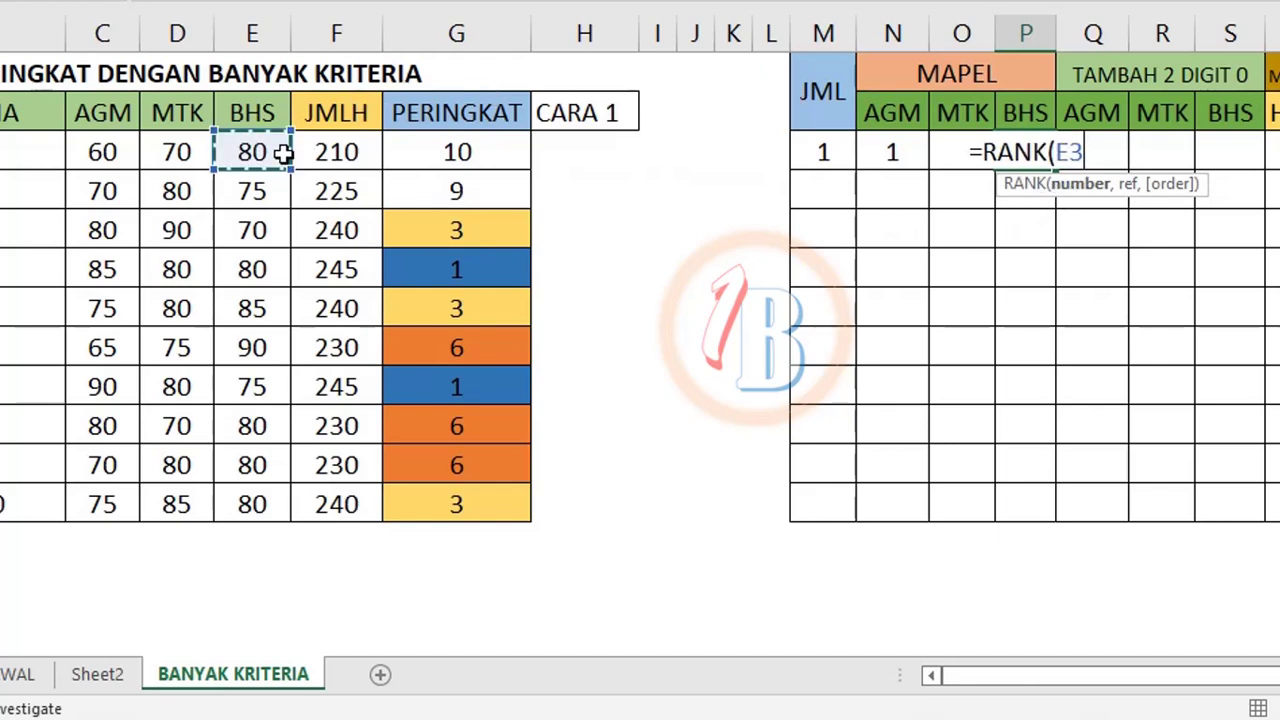
text(,)
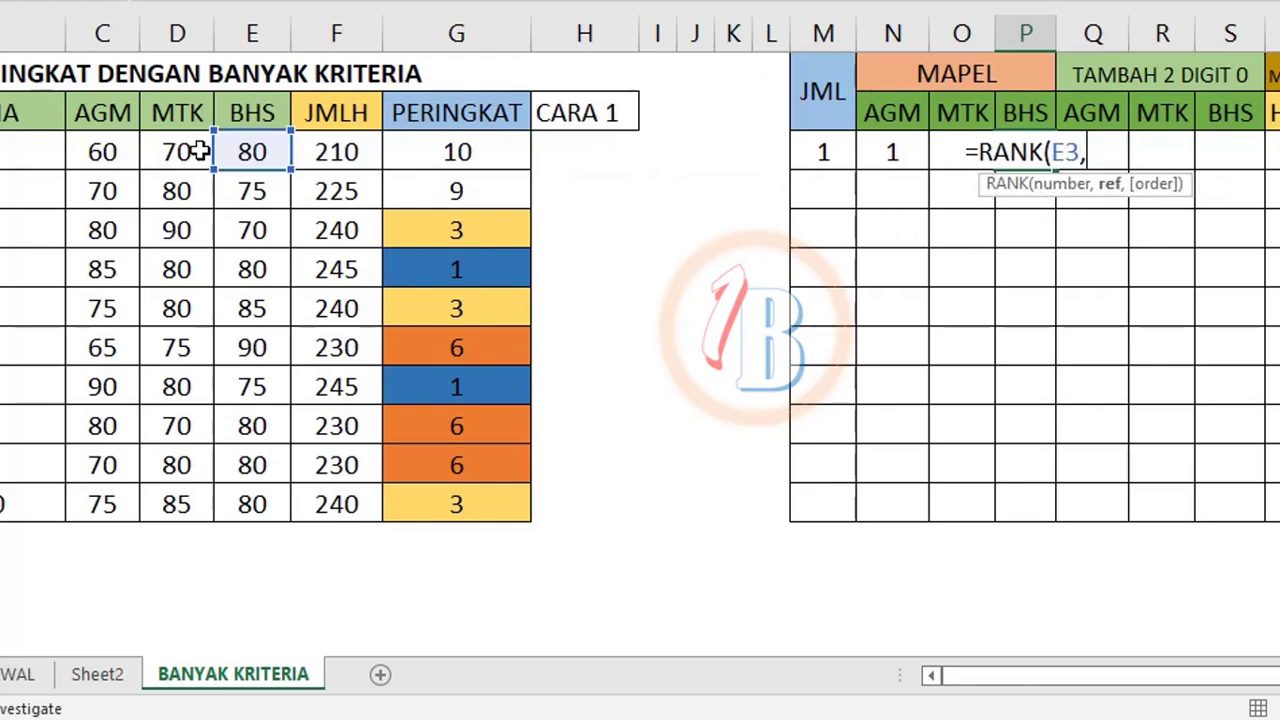
mouse_move(252, 152)
mouse_down()
mouse_move(222, 388)
mouse_move(250, 487)
mouse_up()
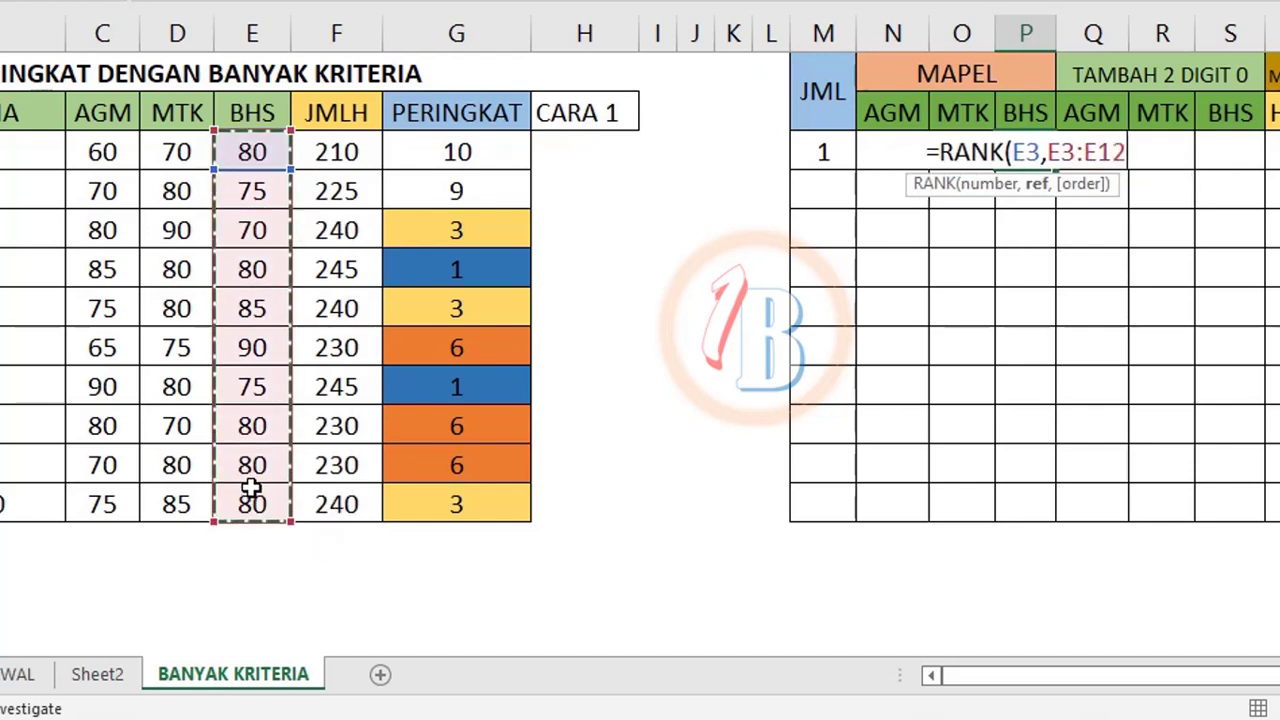
key(F4)
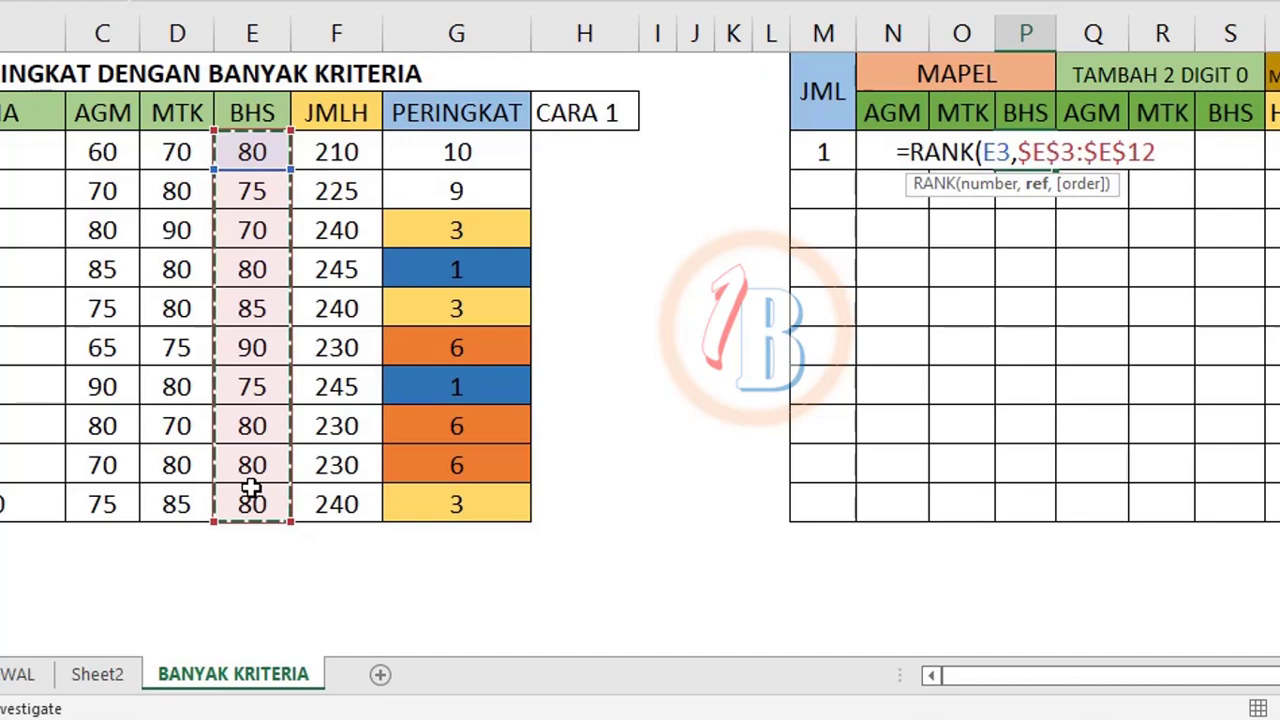
text(,1))
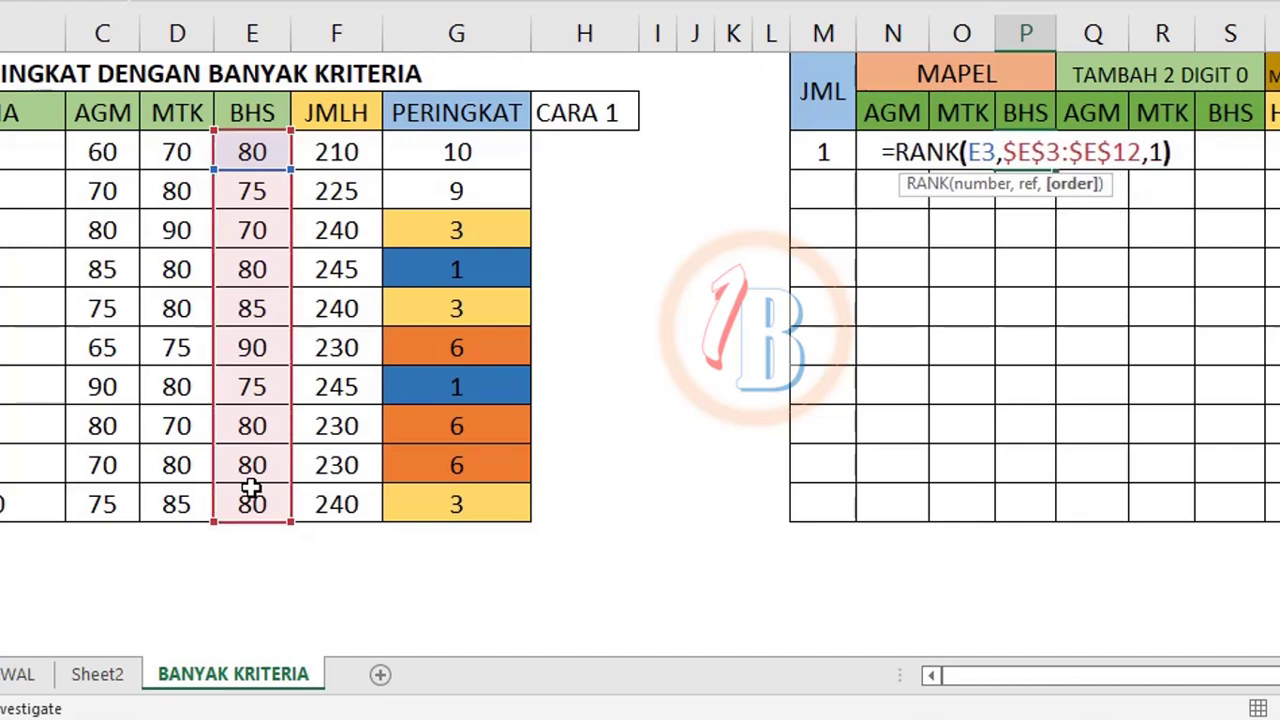
key(Return)
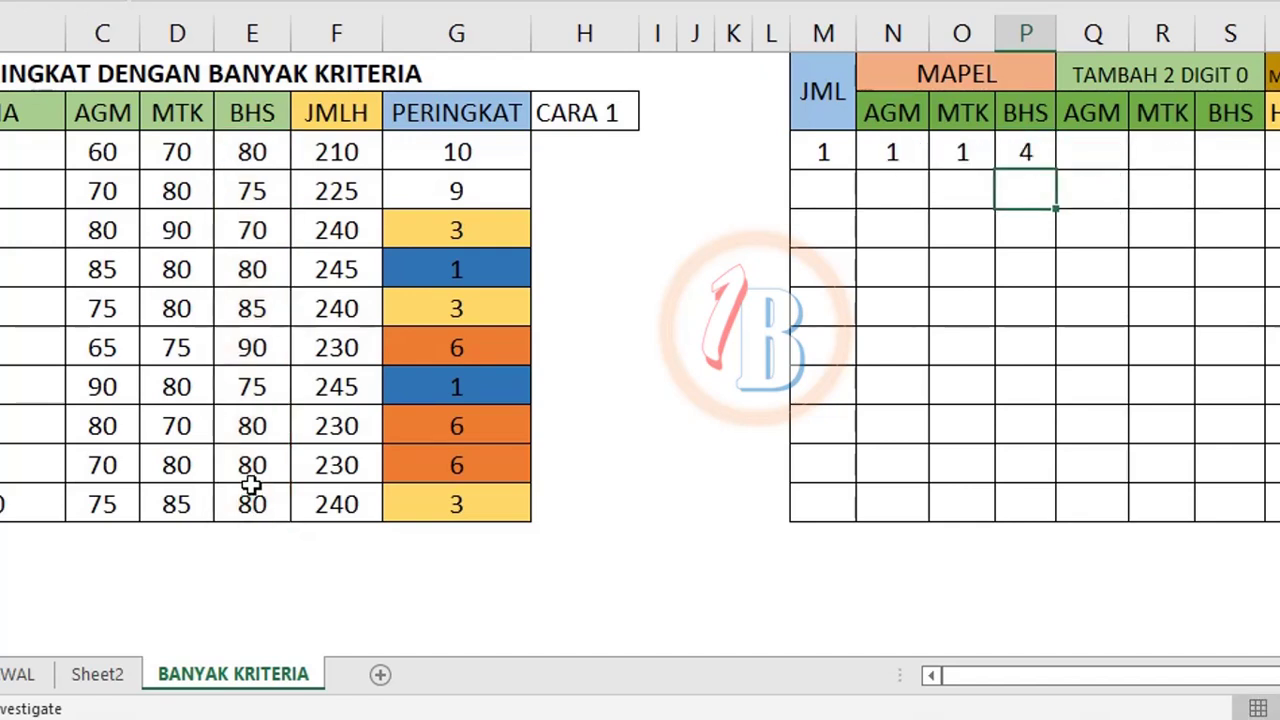
click(831, 154)
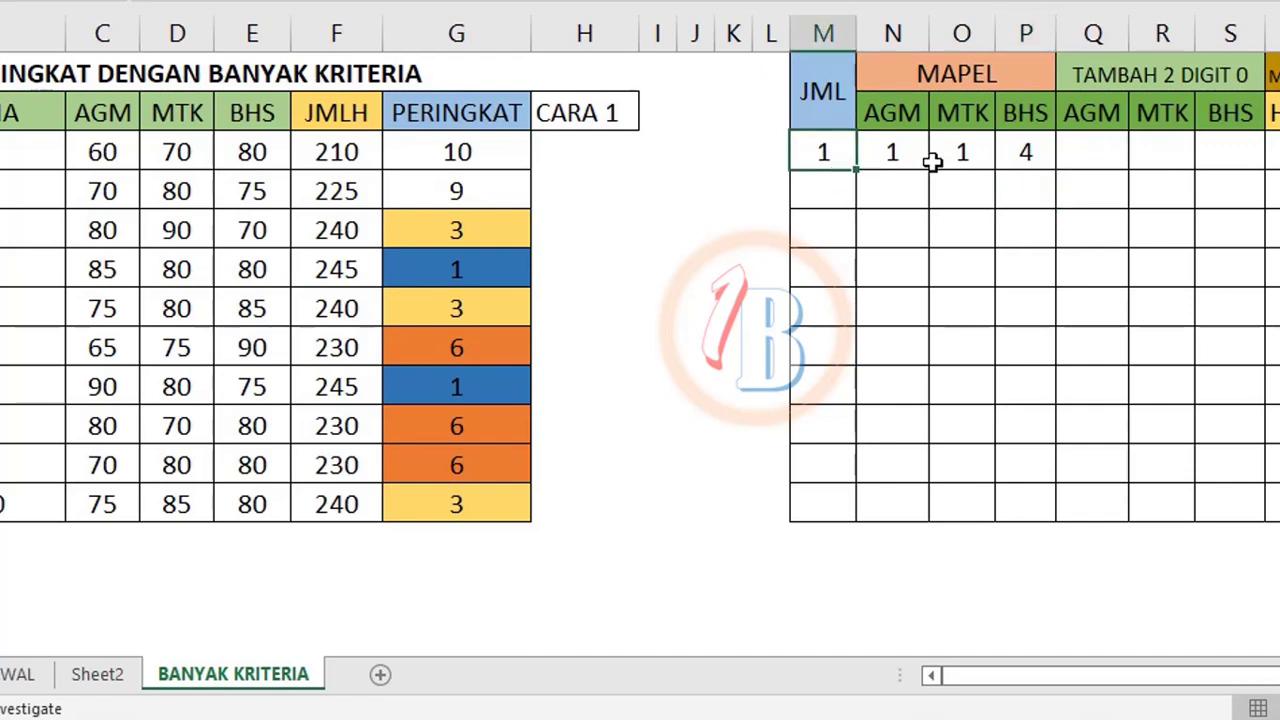
Step: Copy the M3:P3 rank formulas down through row 12
shift+click(1020, 150)
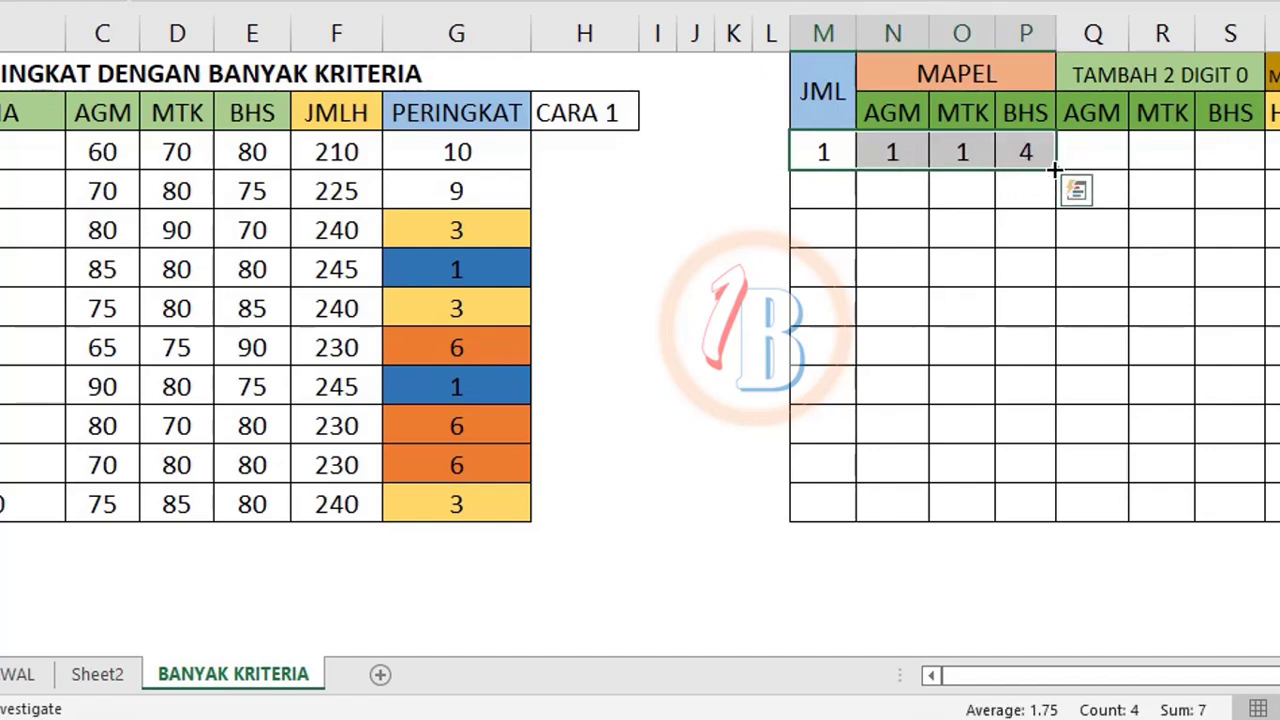
drag(1058, 170, 1034, 510)
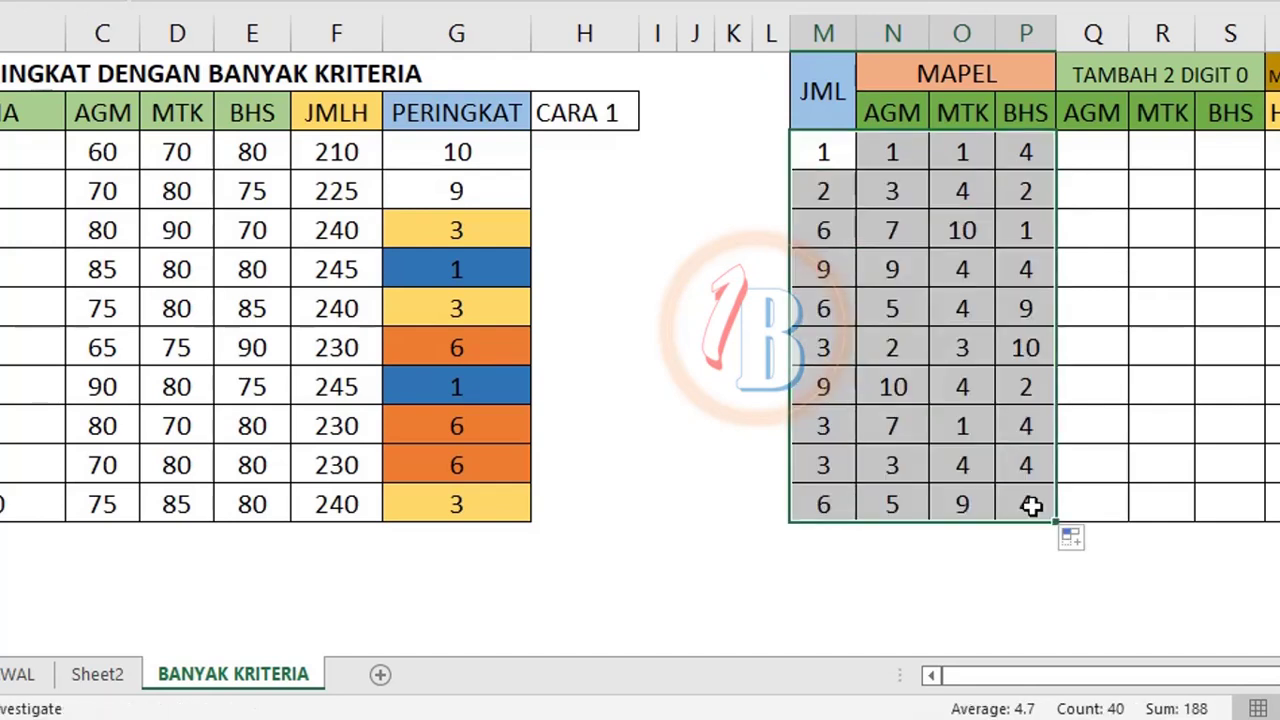
click(1044, 206)
click(1085, 150)
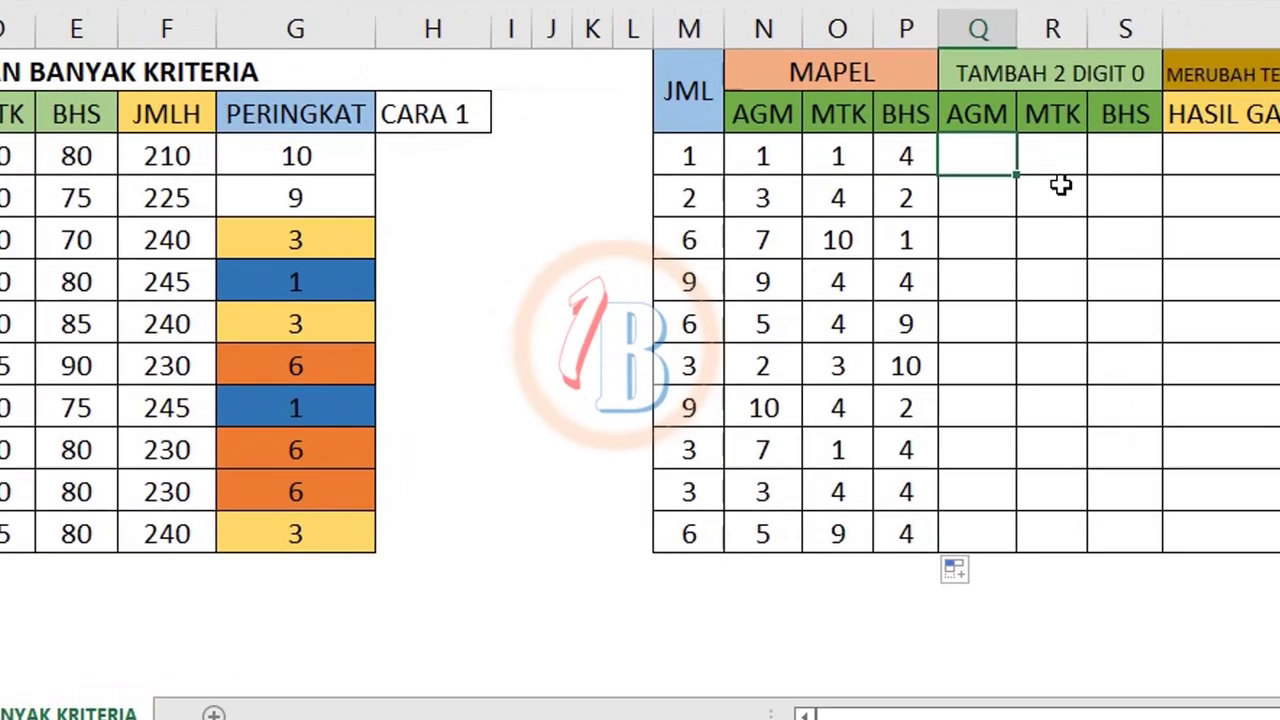
Step: Enter =RIGHT("0"&N3,2) in Q3 so the AGM rank shows as 01
text(=)
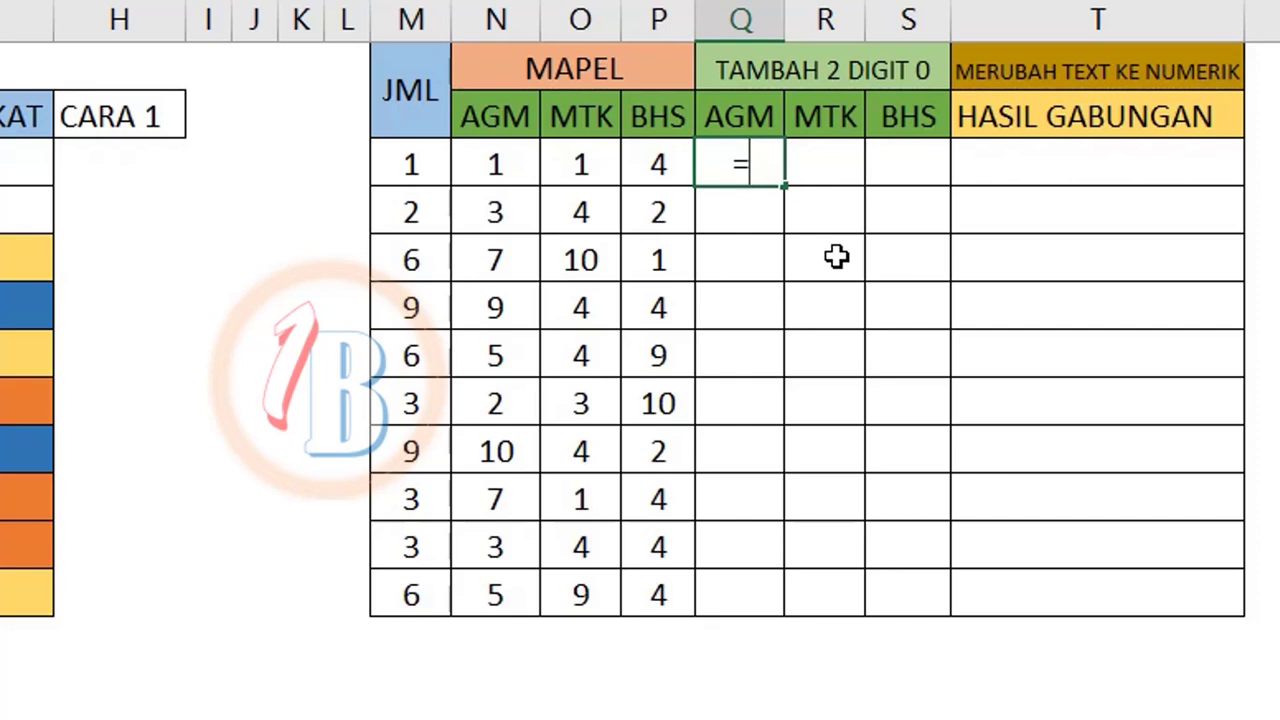
text(RI)
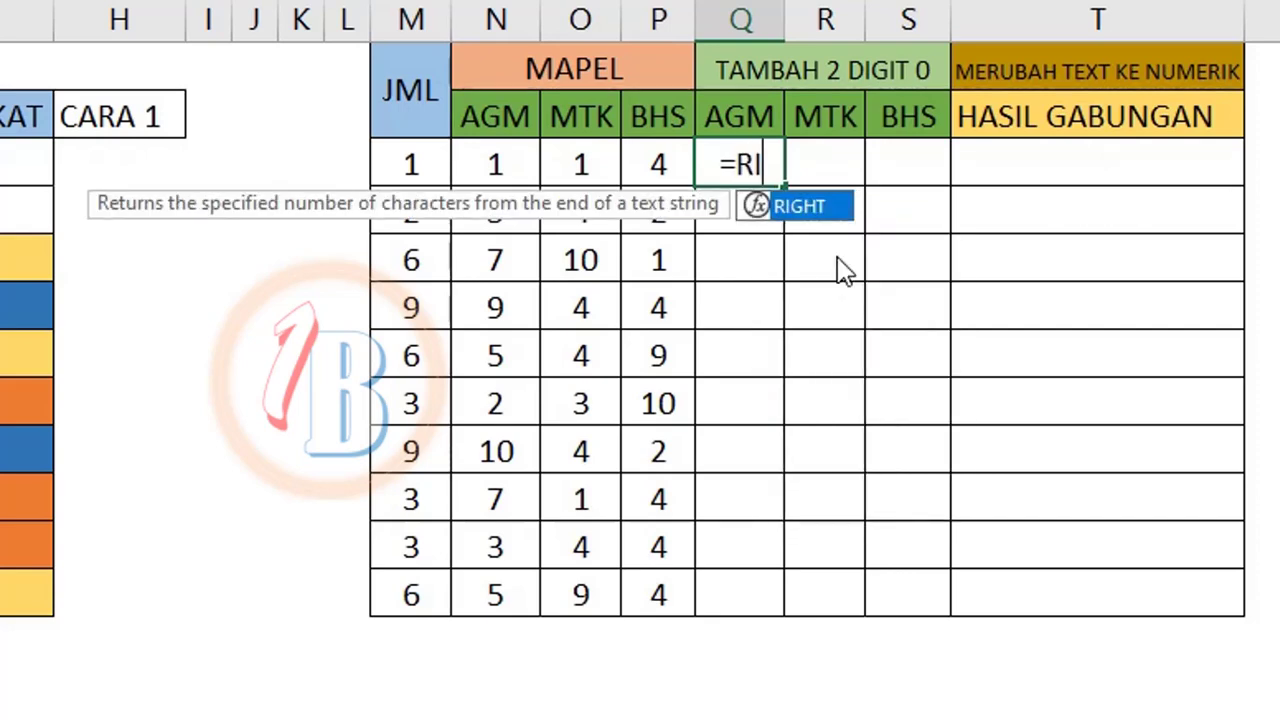
double_click(814, 207)
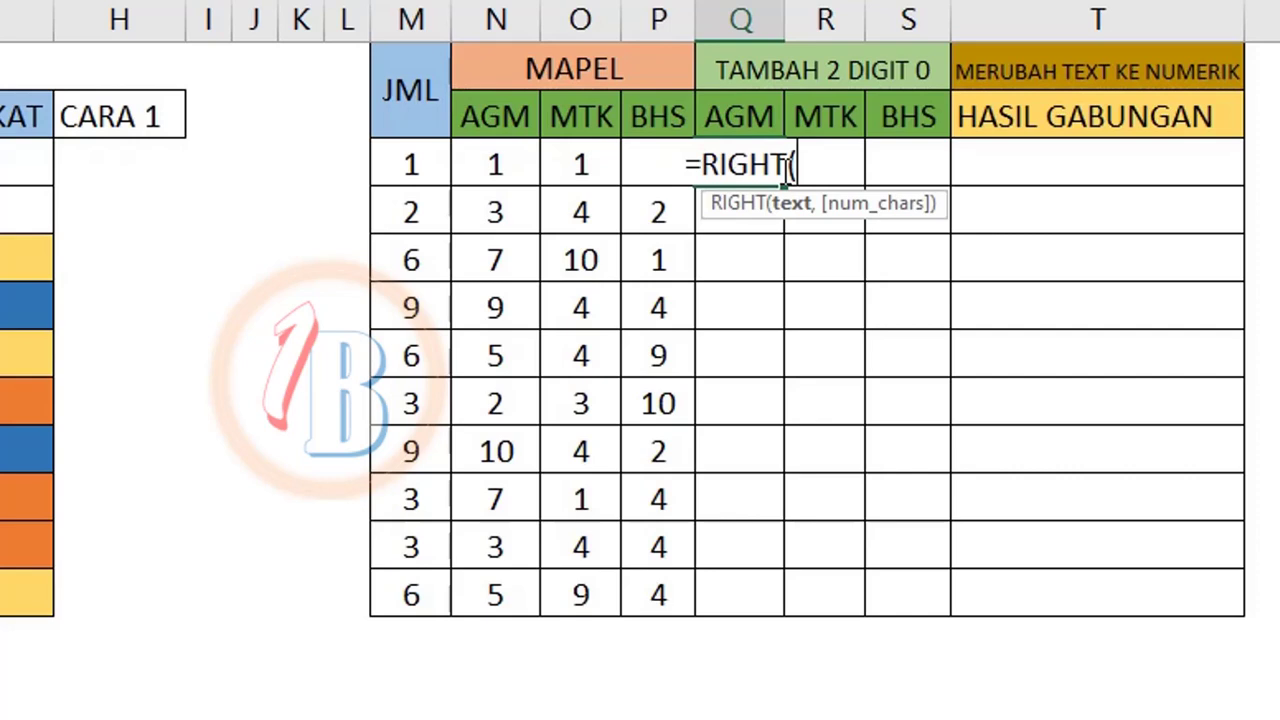
text(")
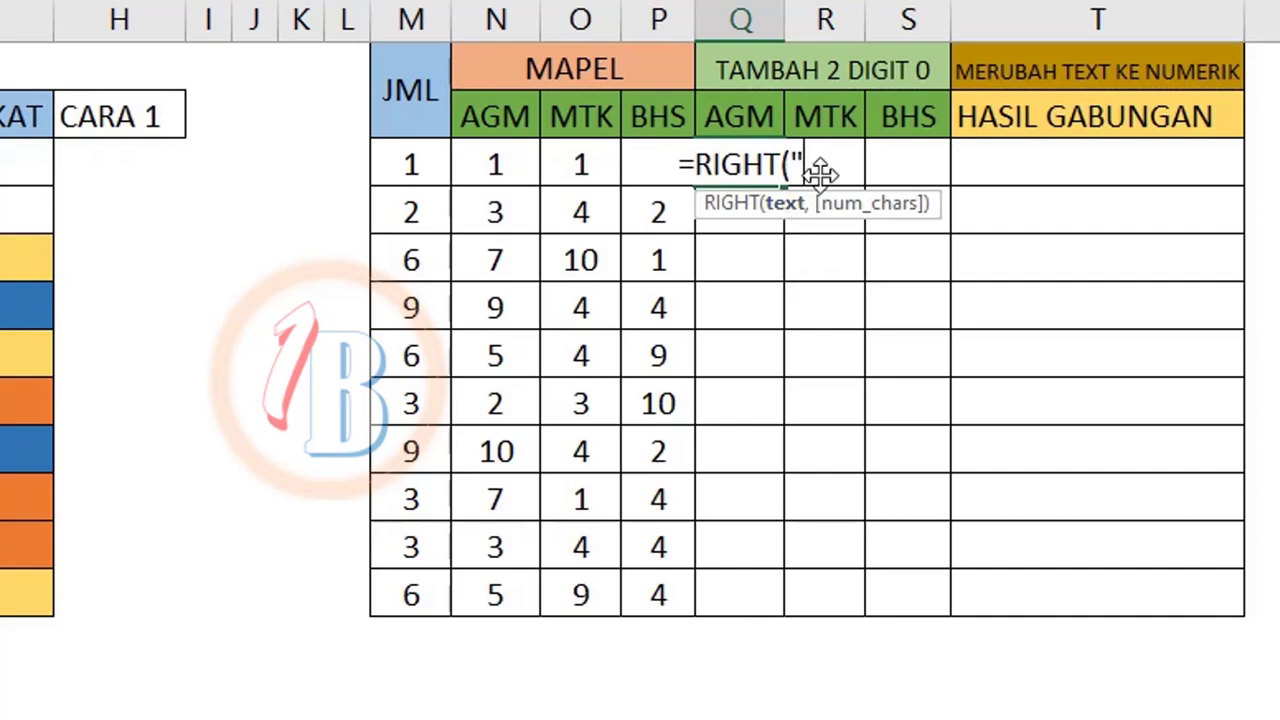
text(0)
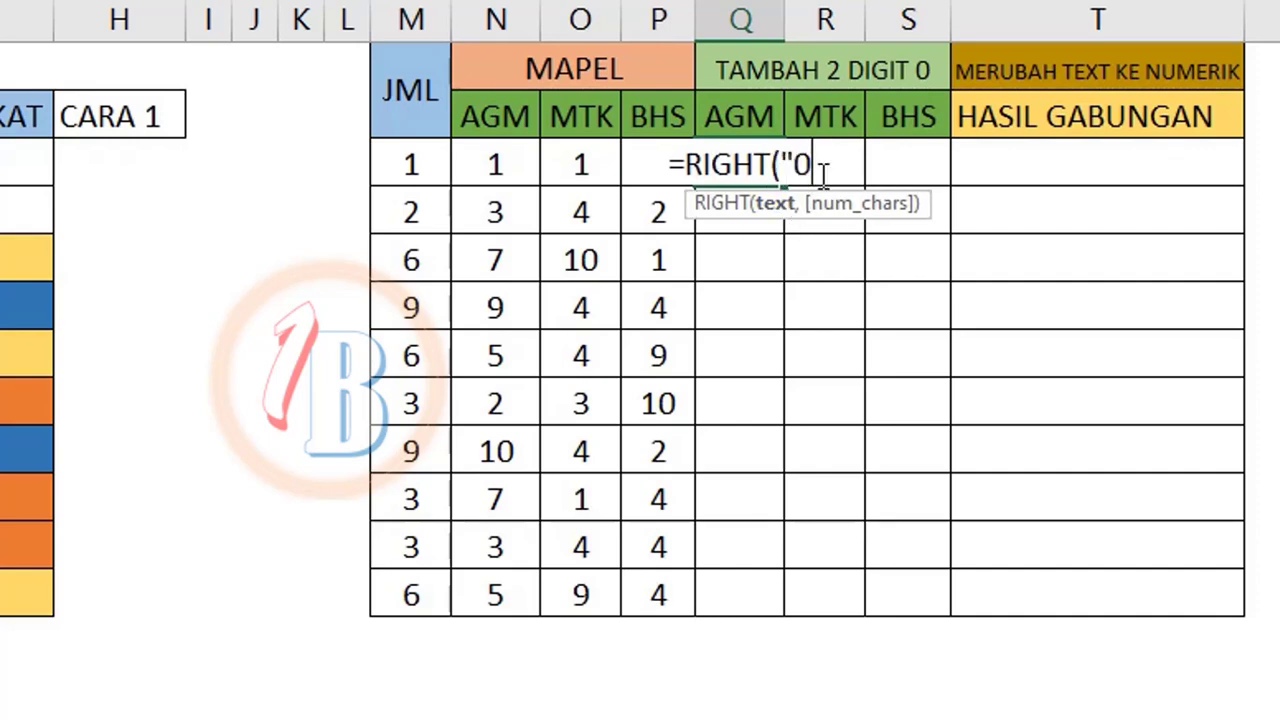
text(")
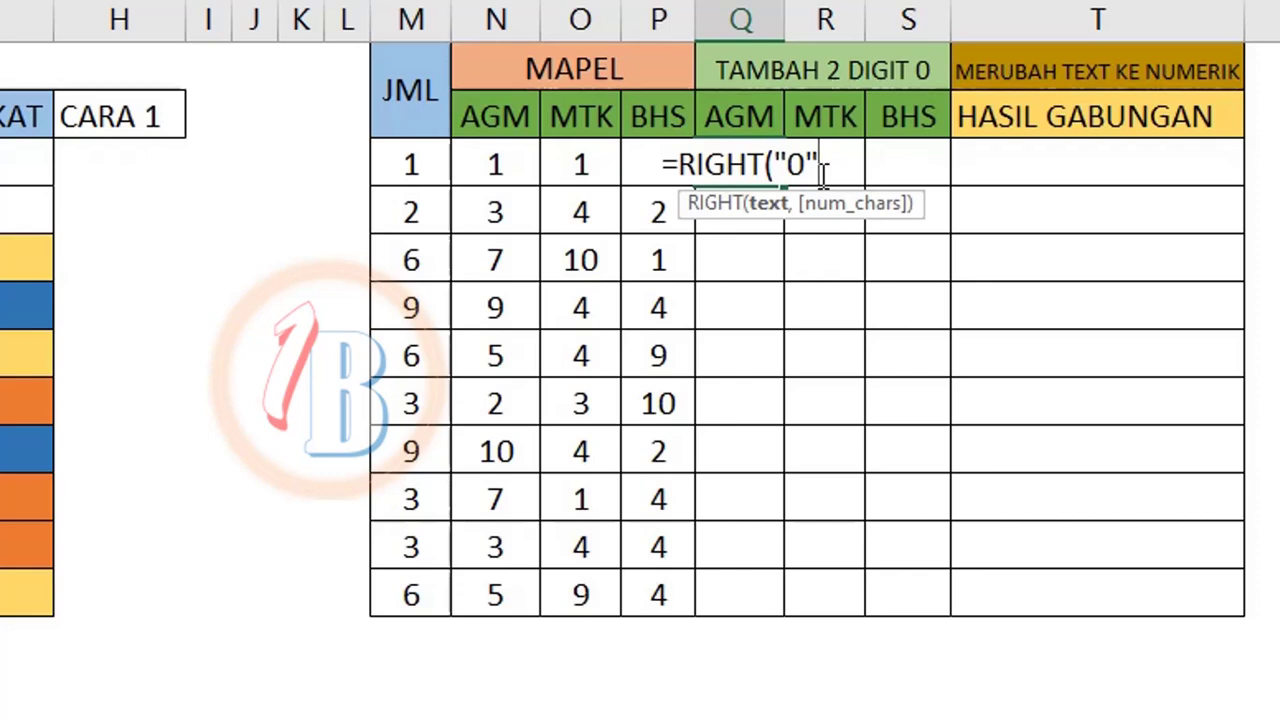
text(&)
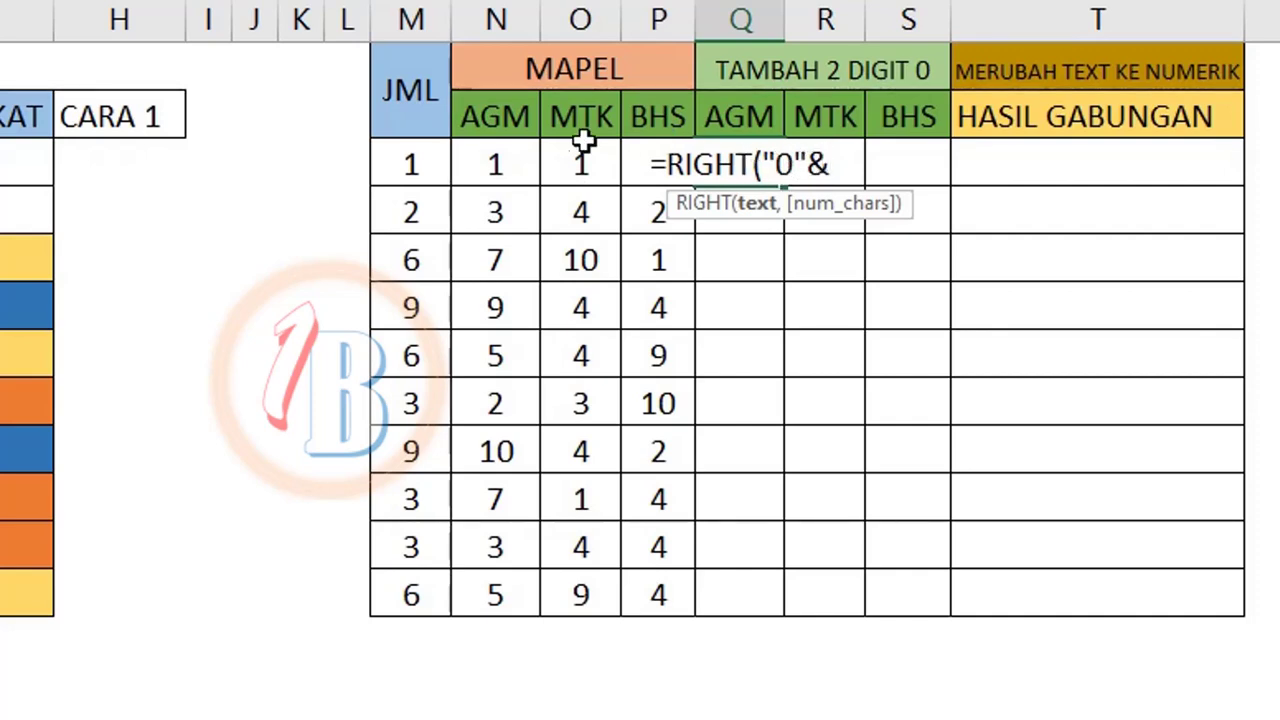
click(505, 166)
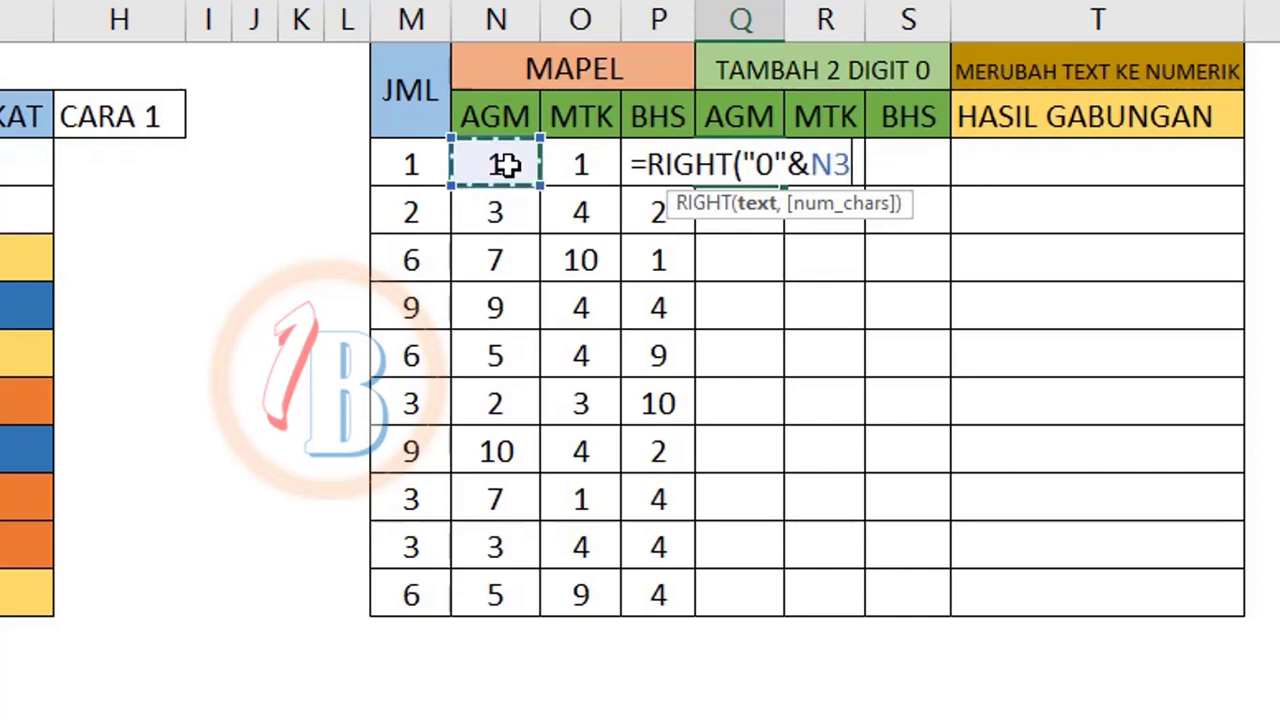
text(,)
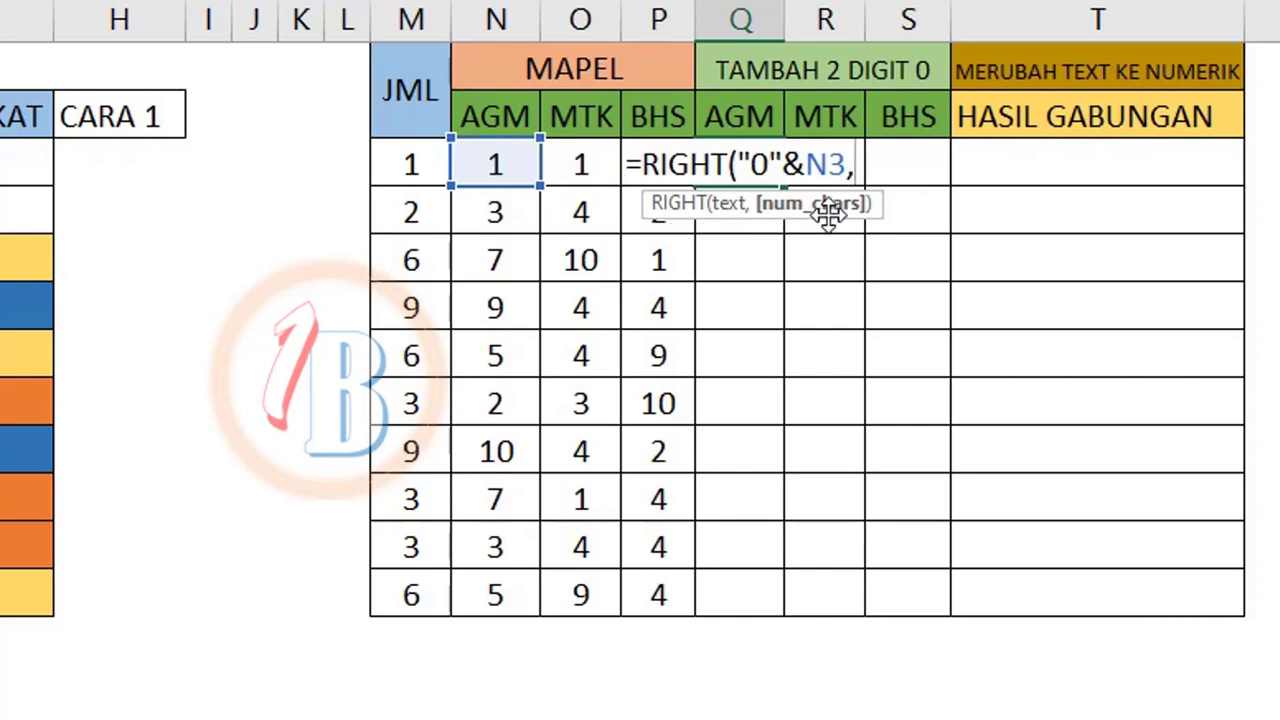
text(2))
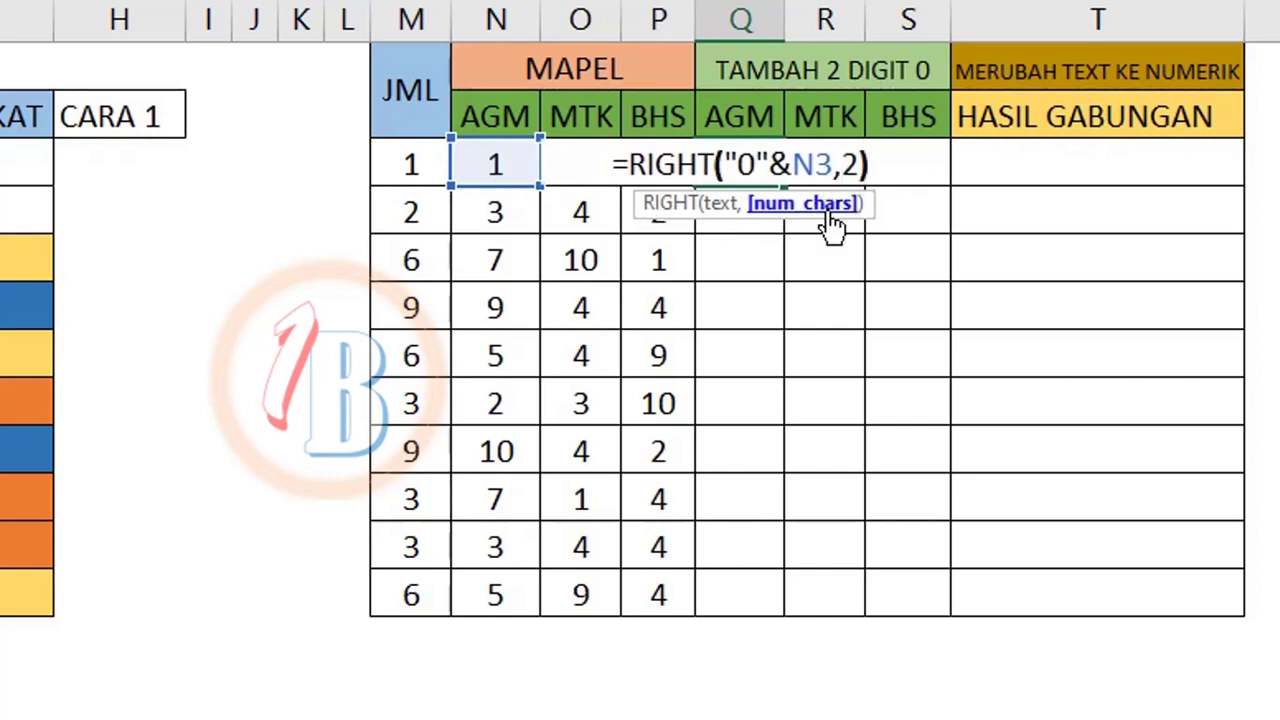
key(Return)
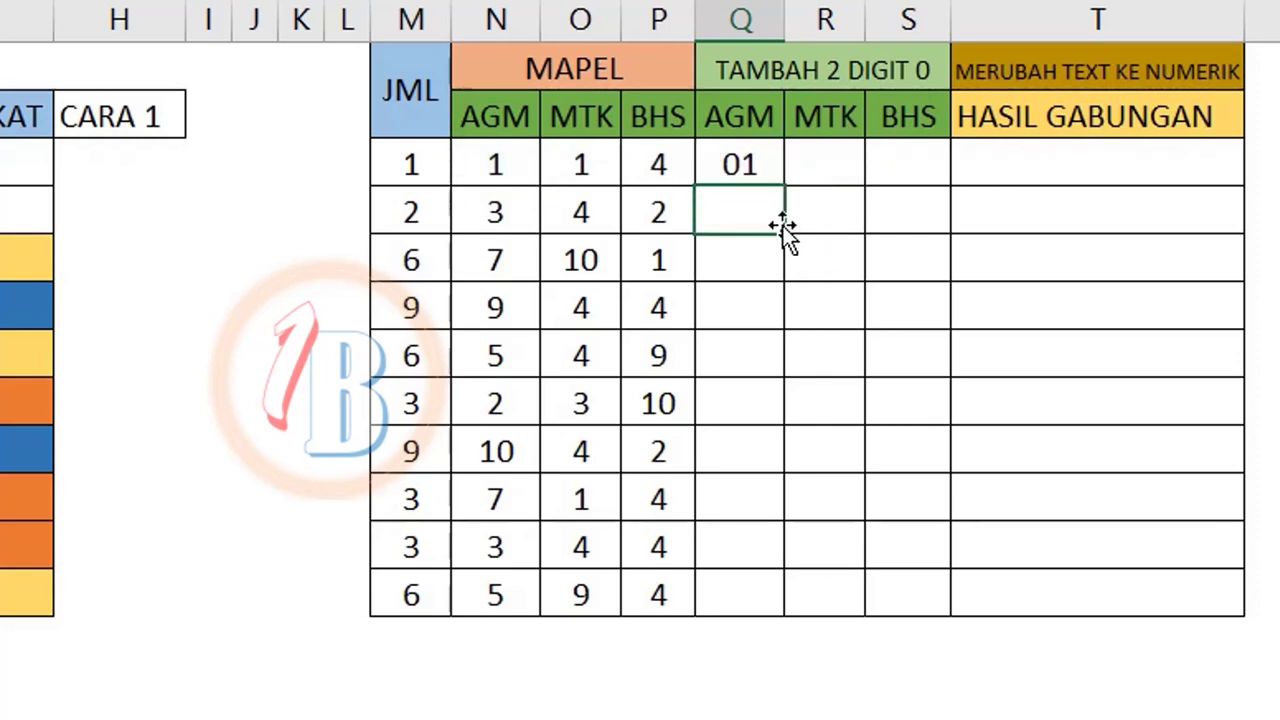
click(836, 165)
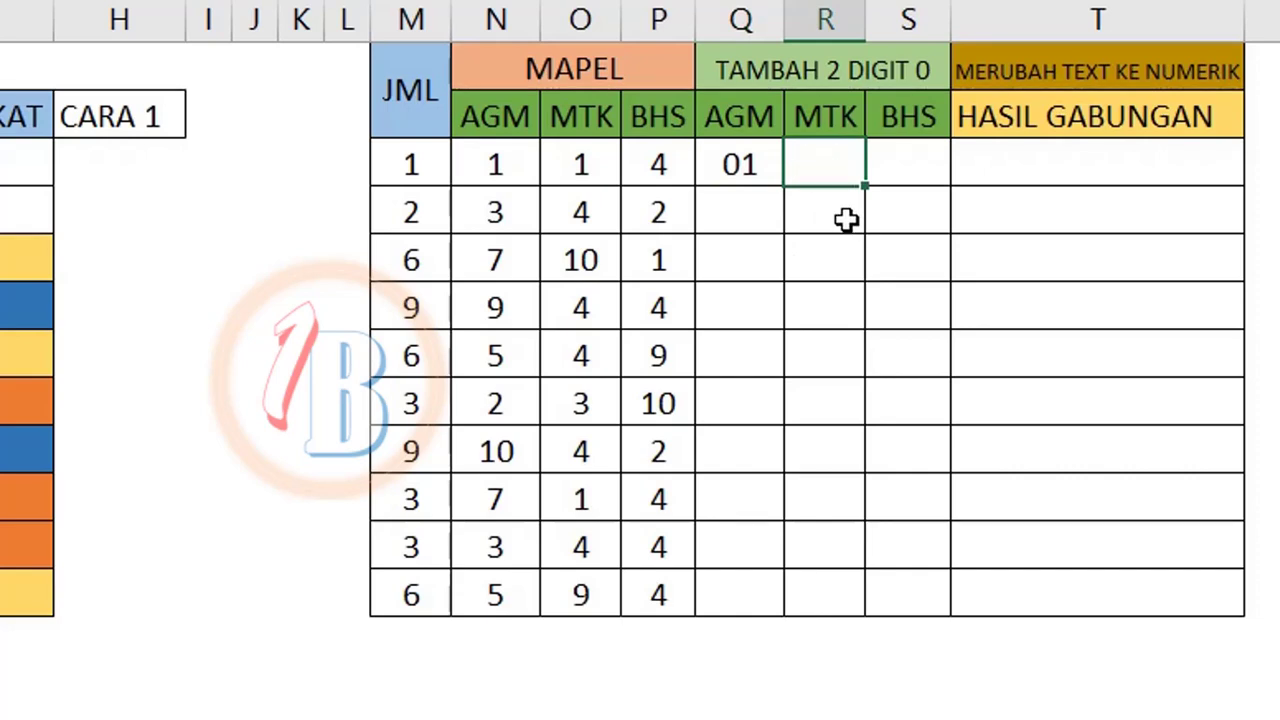
Step: Enter =RIGHT("0"&O3,2) in R3 to show the MTK rank as 01
text(=)
text(RI)
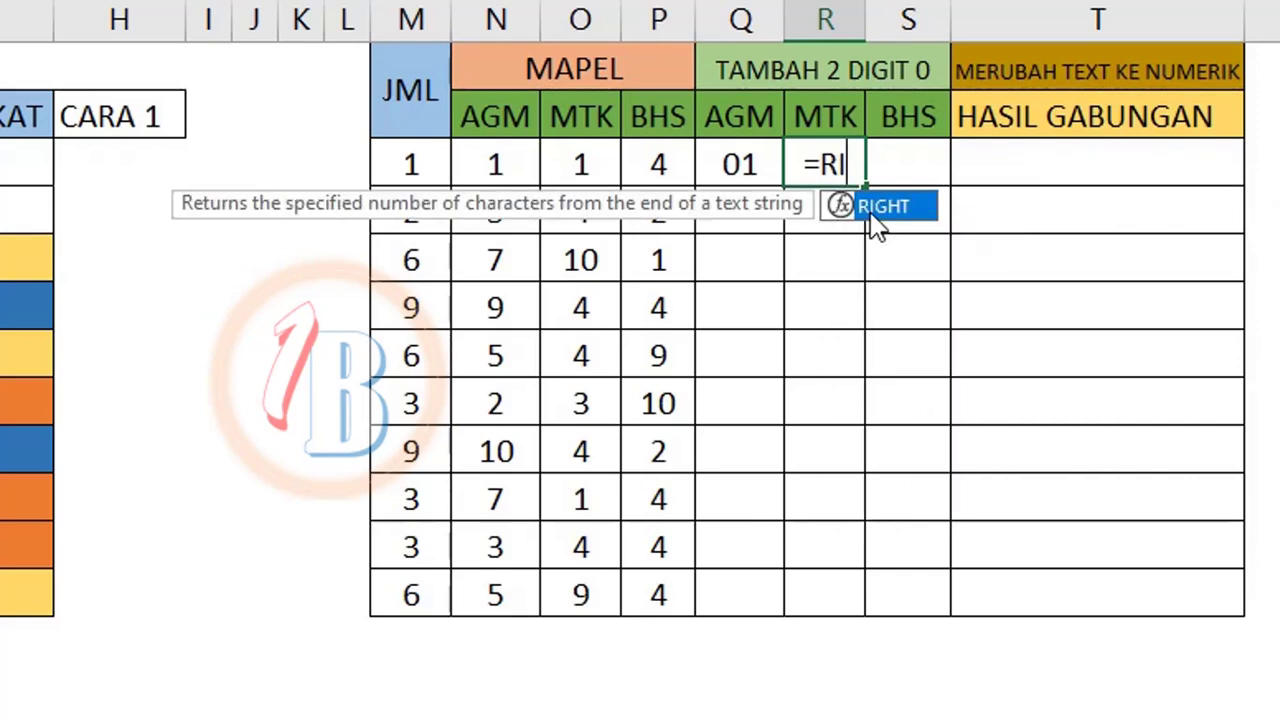
double_click(875, 222)
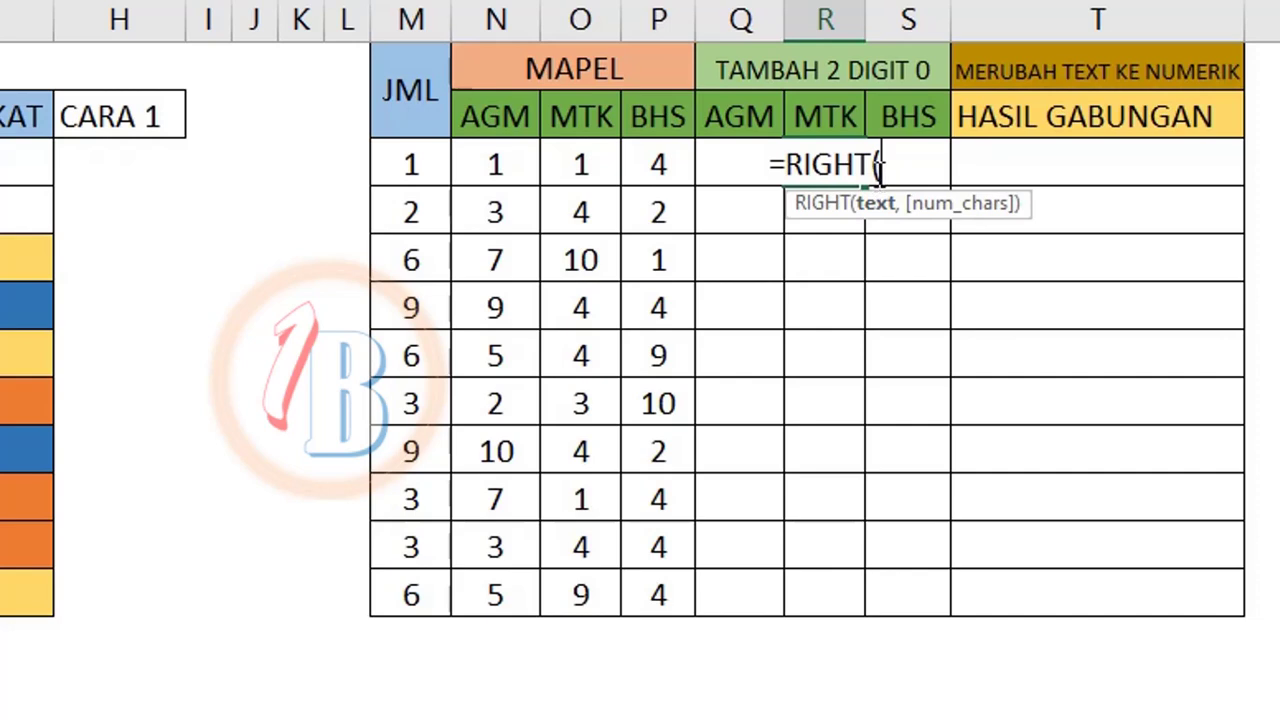
text(")
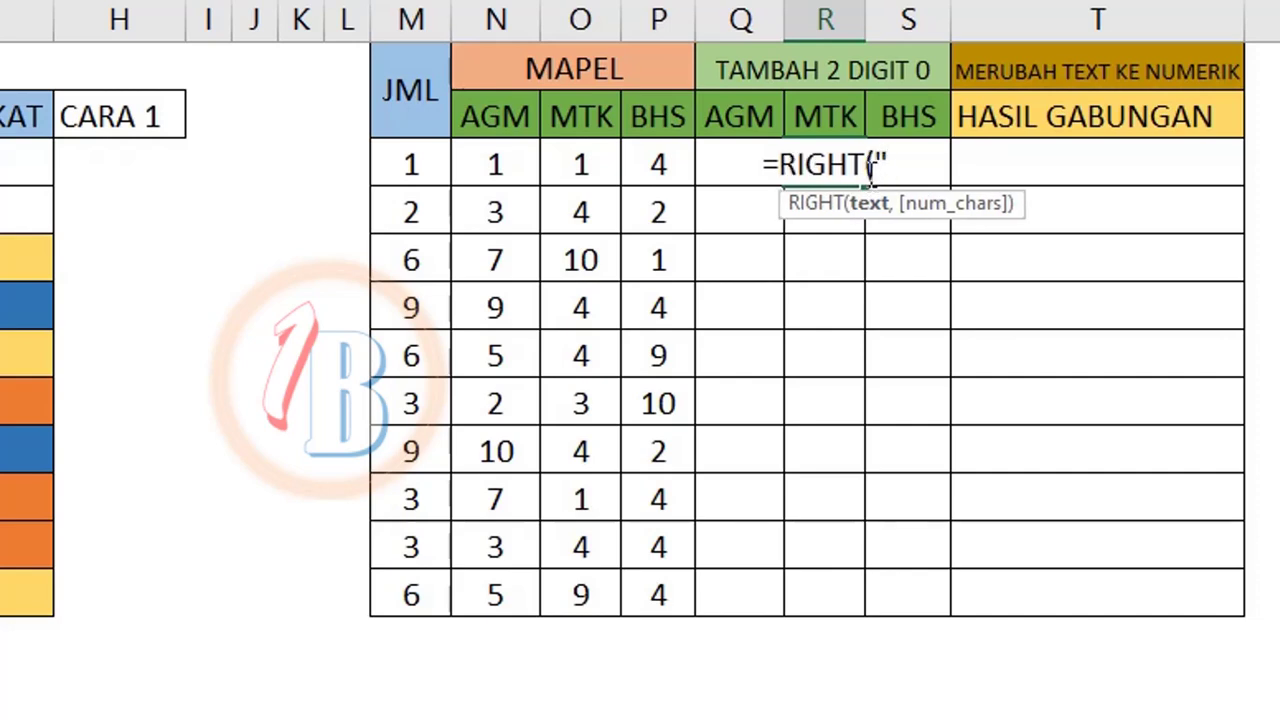
text(0)
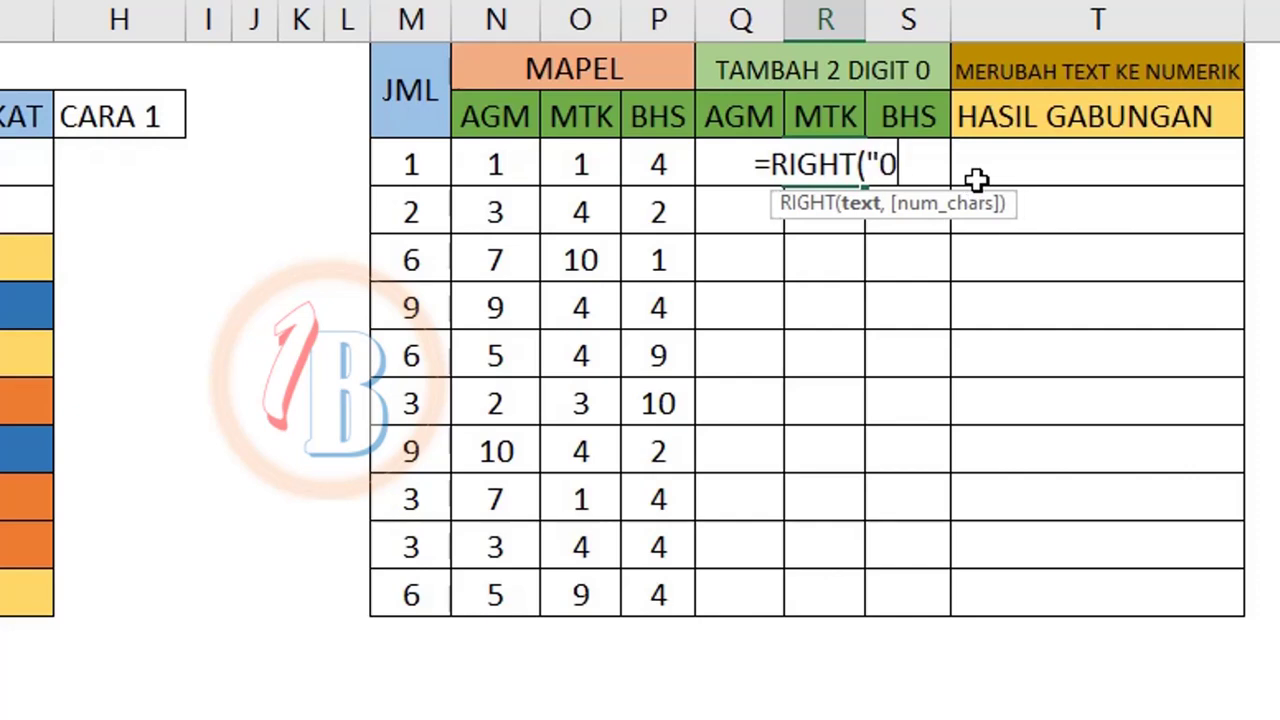
text(")
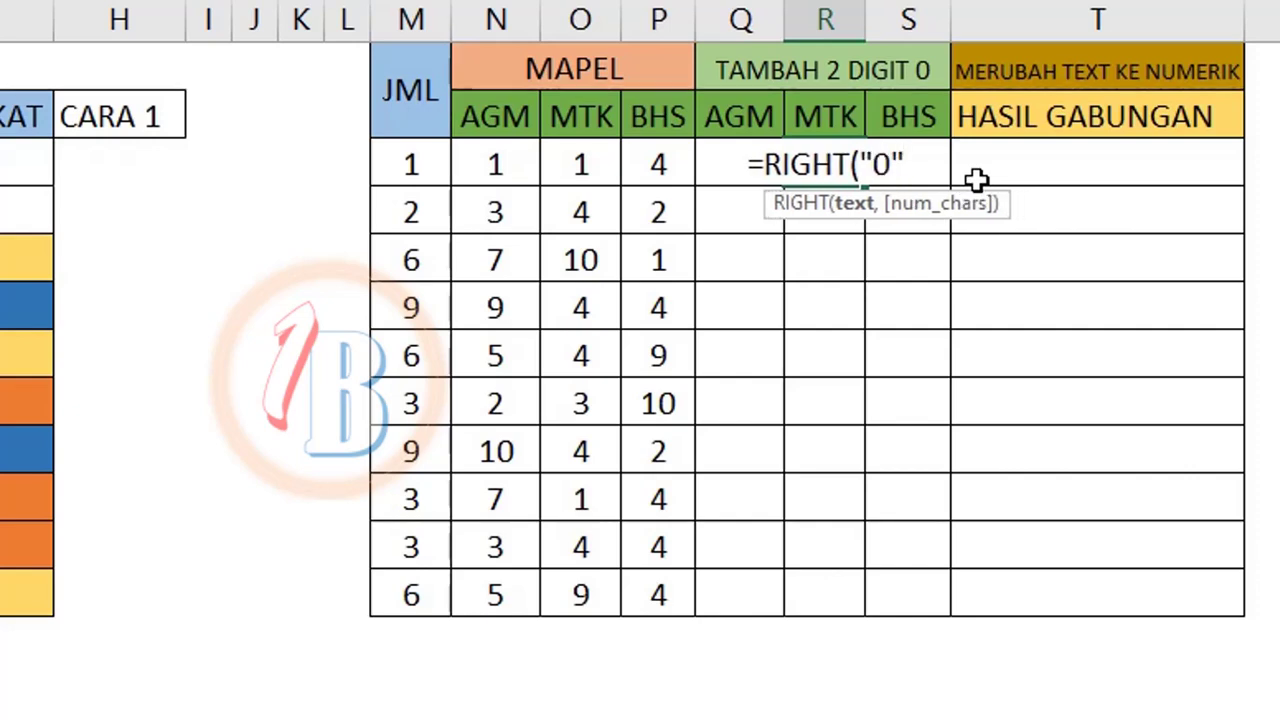
text(,)
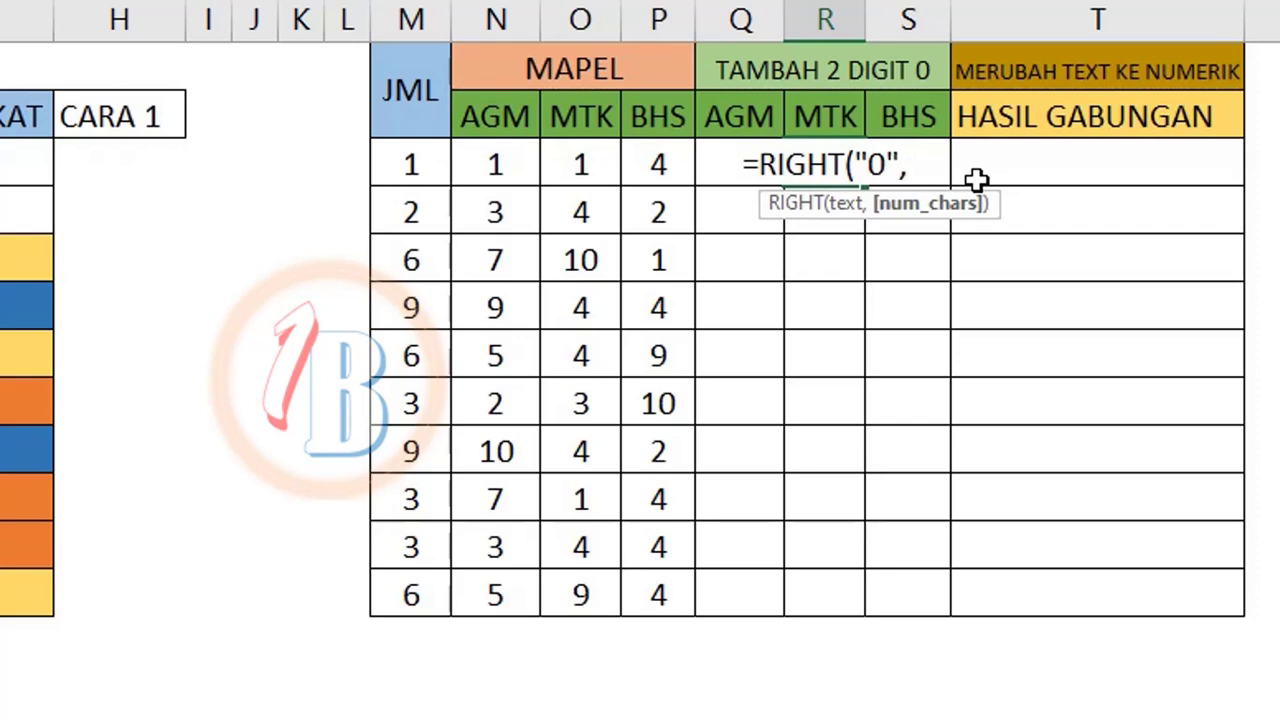
key(BackSpace)
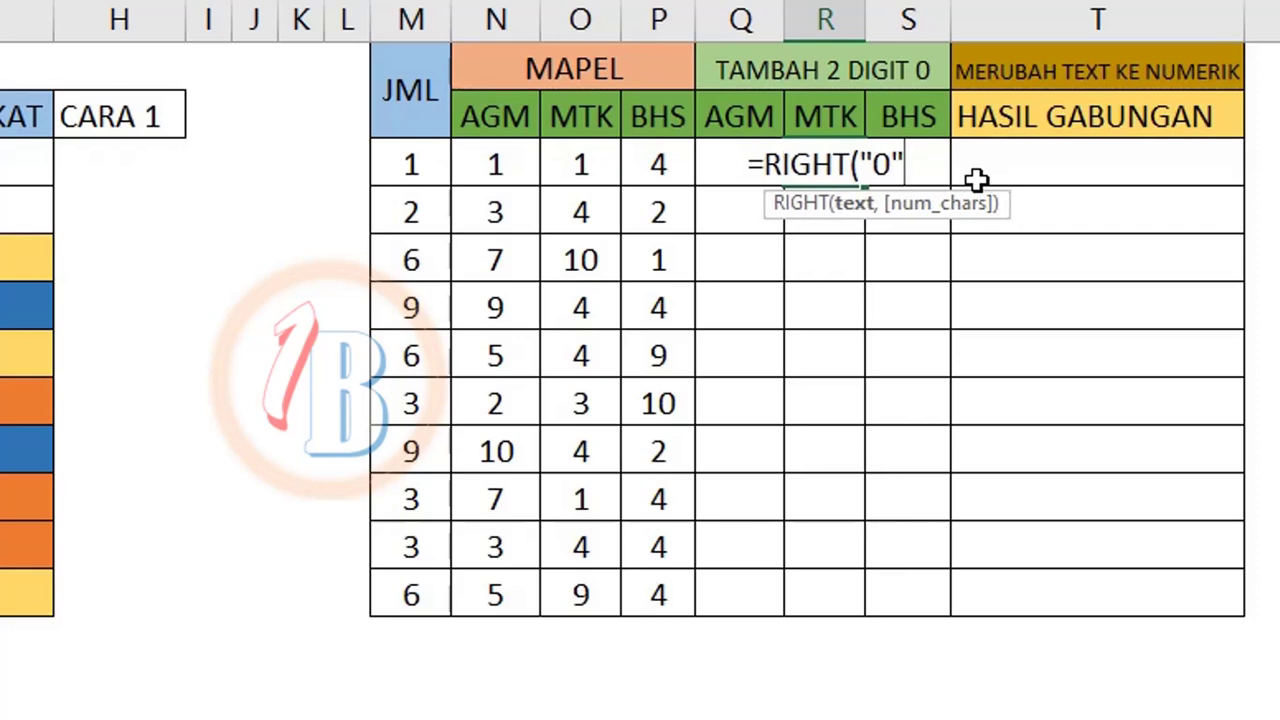
text(&)
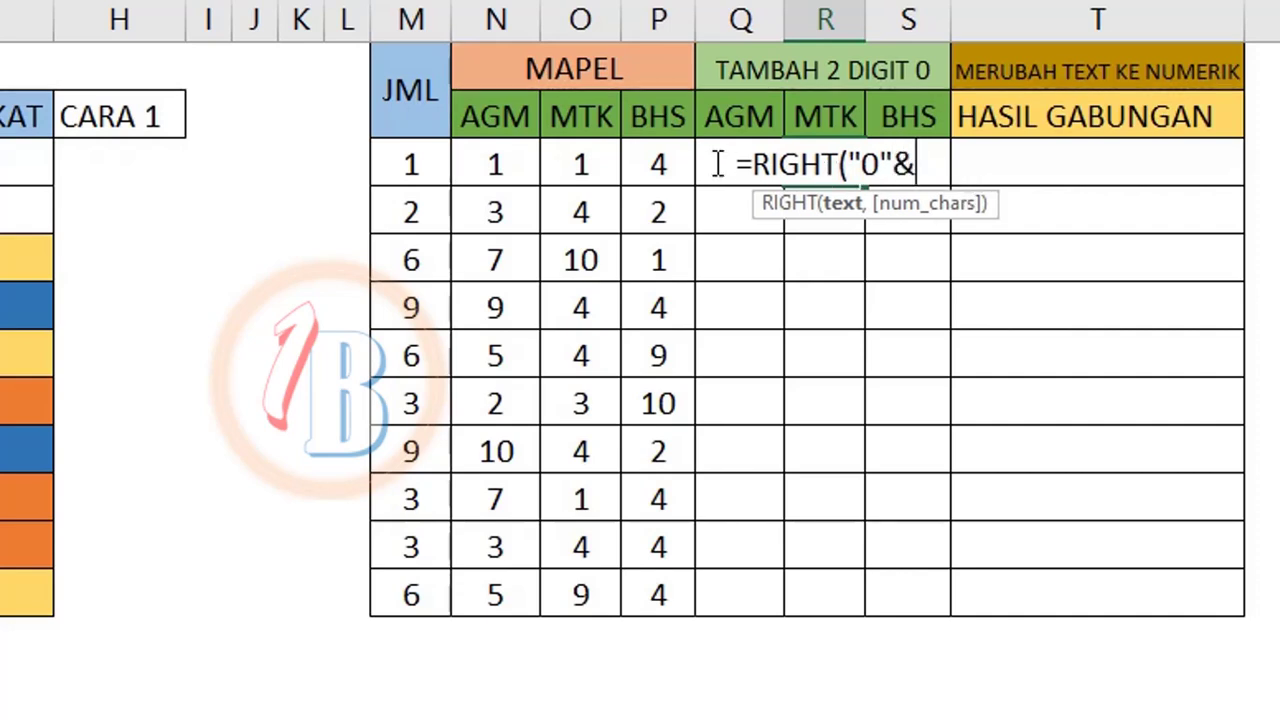
click(588, 163)
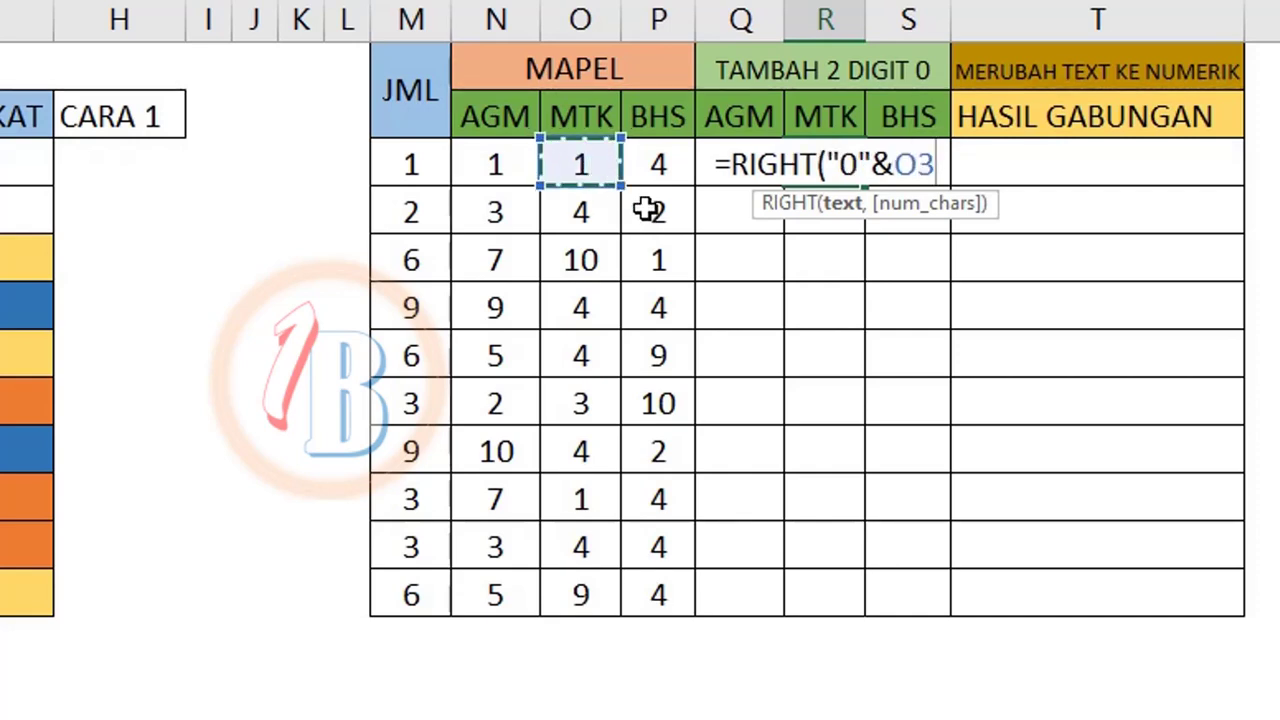
text(,)
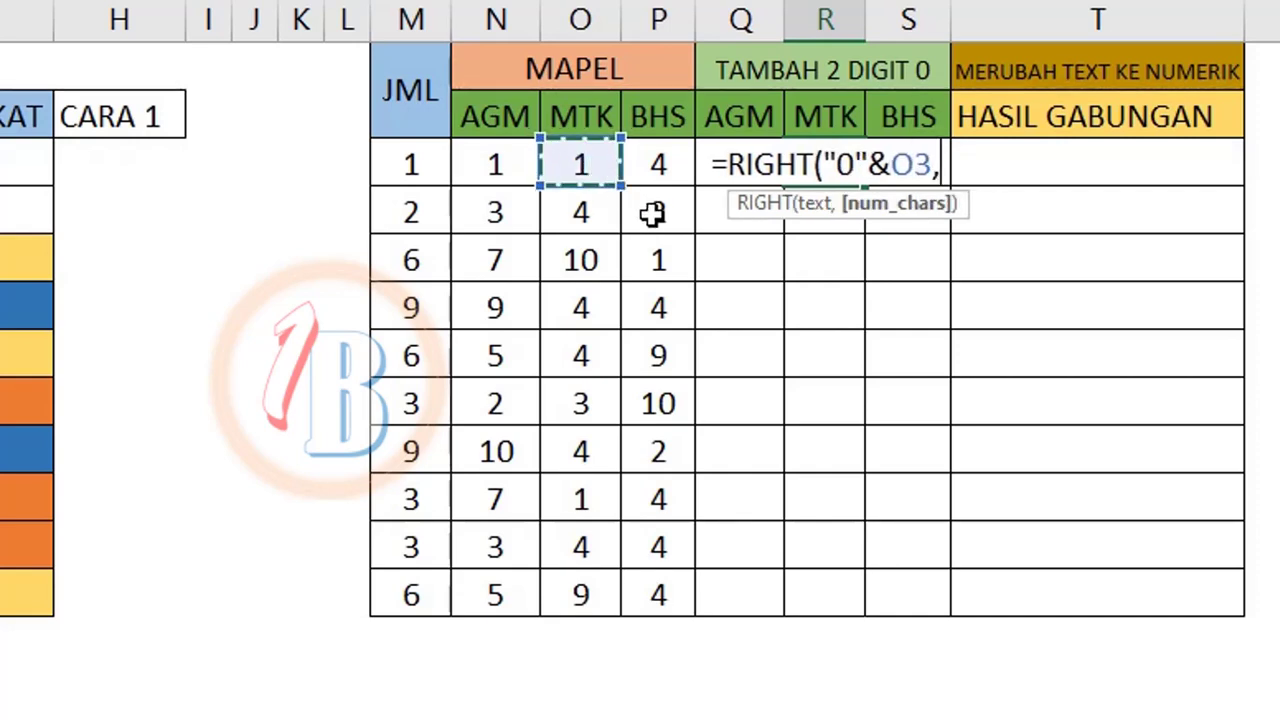
text(2)
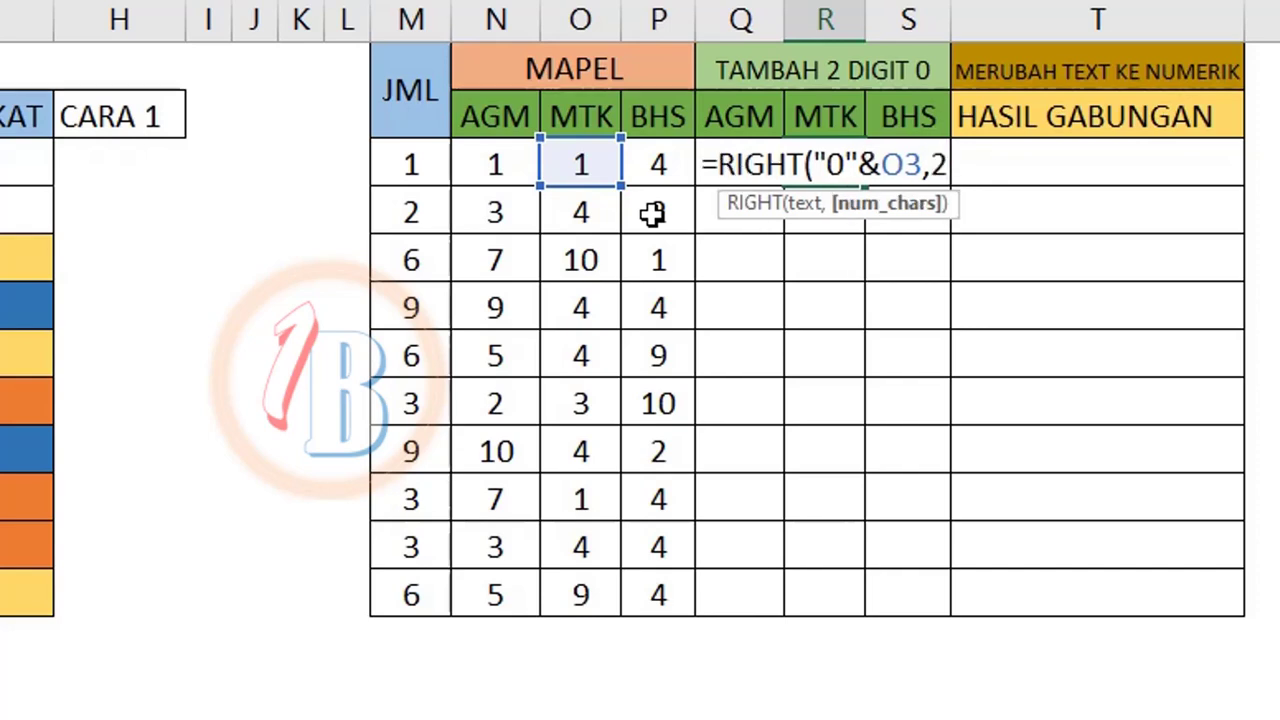
text())
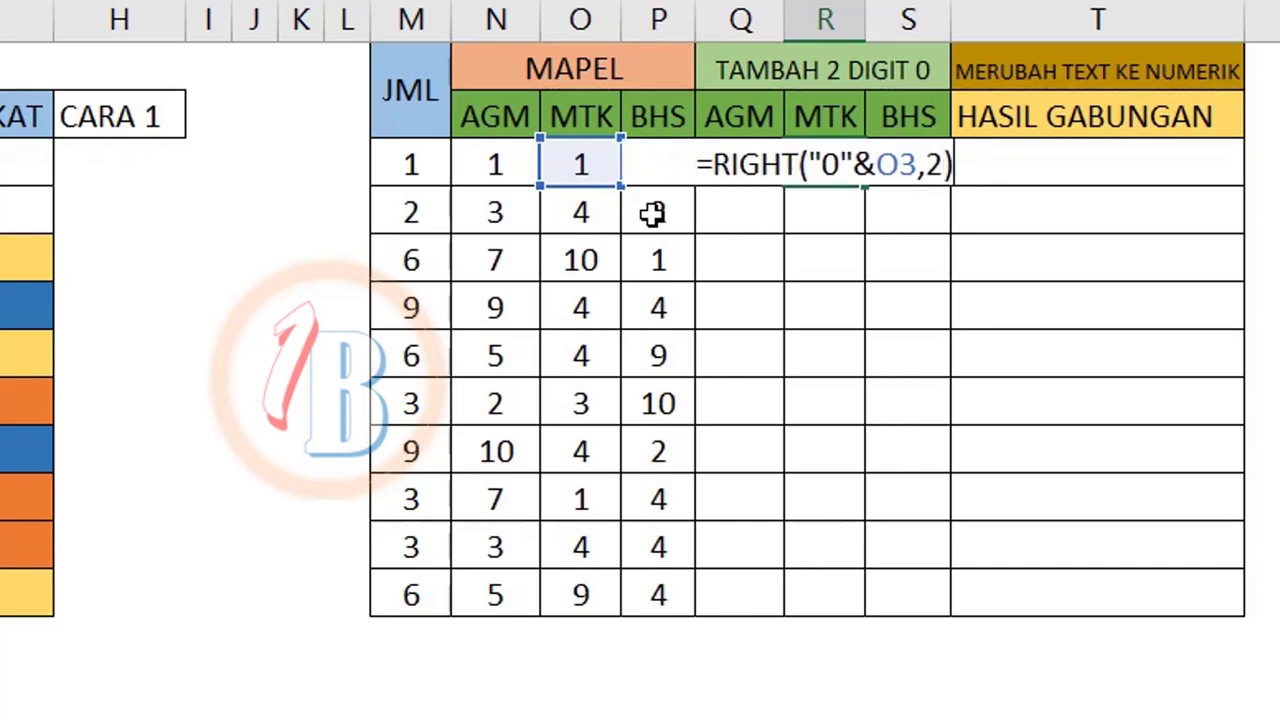
key(Return)
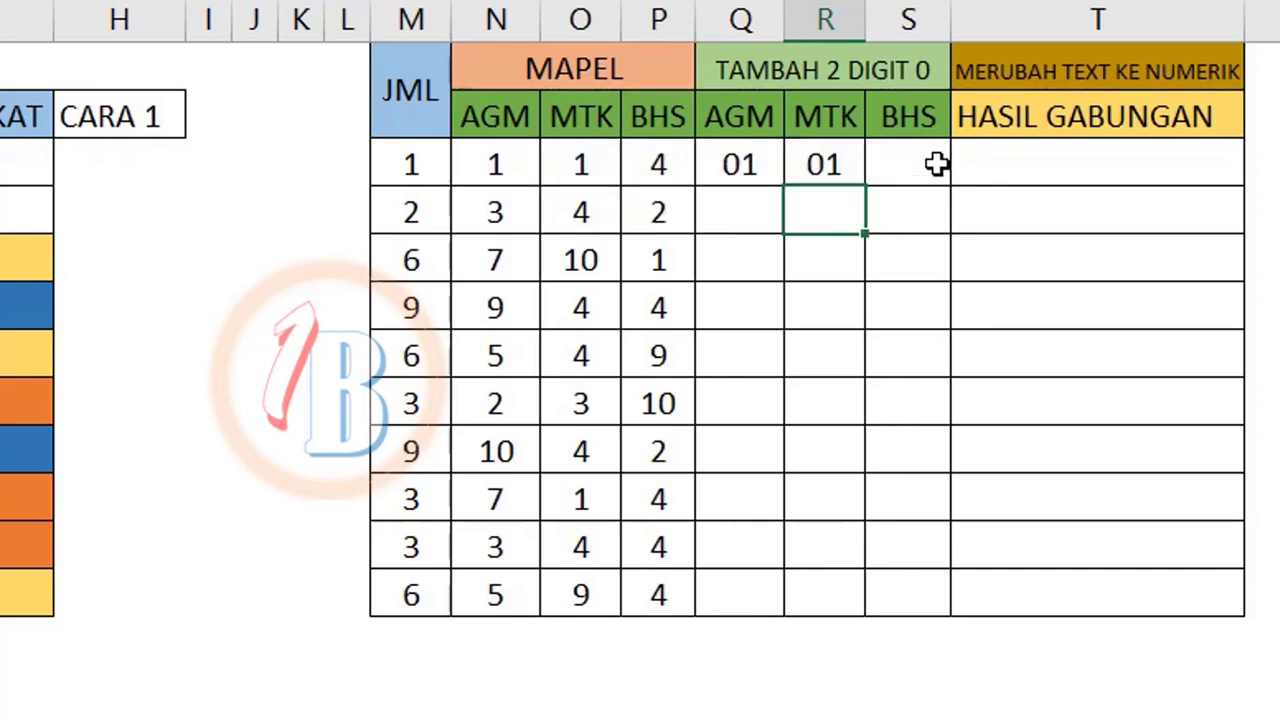
Step: Enter =RIGHT("0"&P3,2) in S3 to show the BHS rank as 04
click(940, 163)
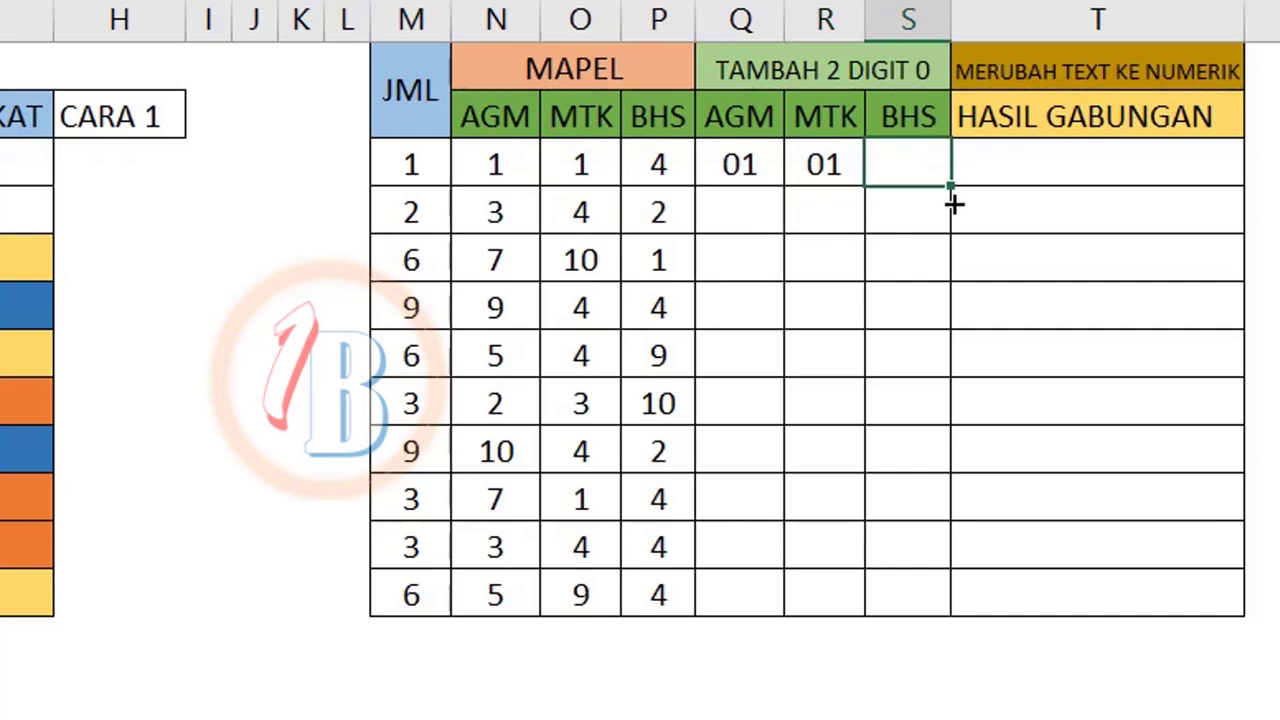
text(=R)
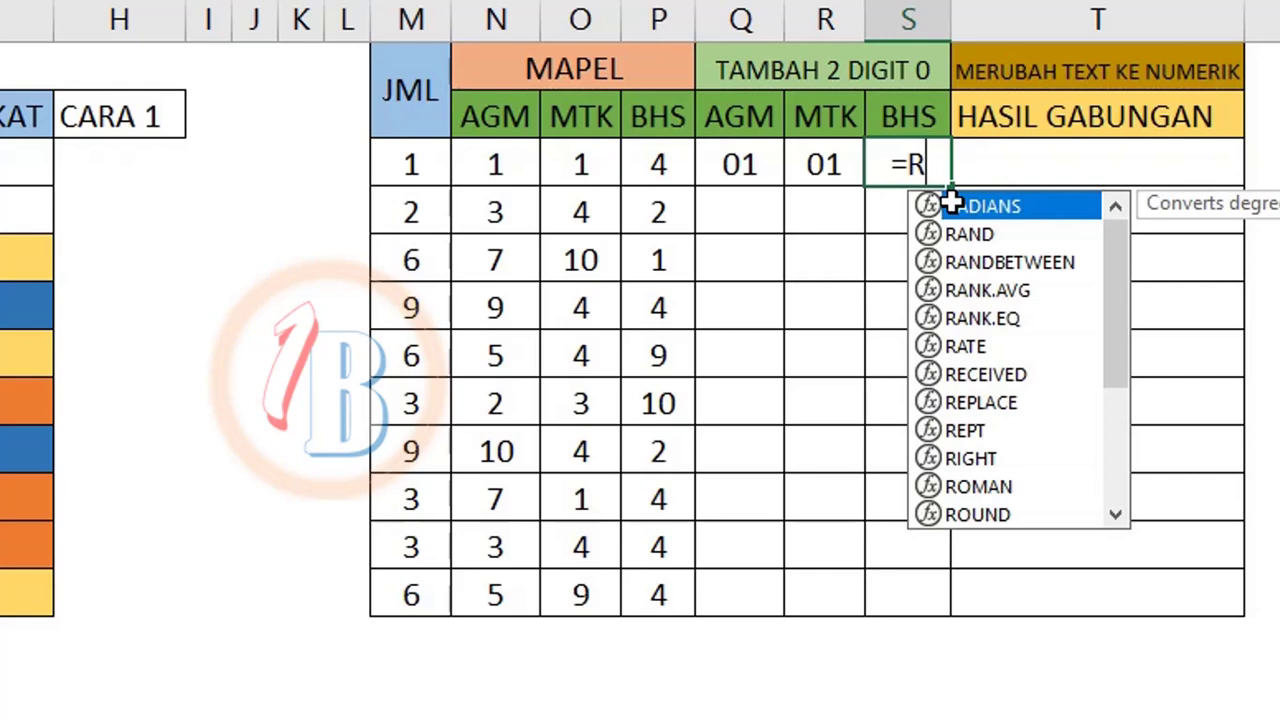
text(IGHT(")
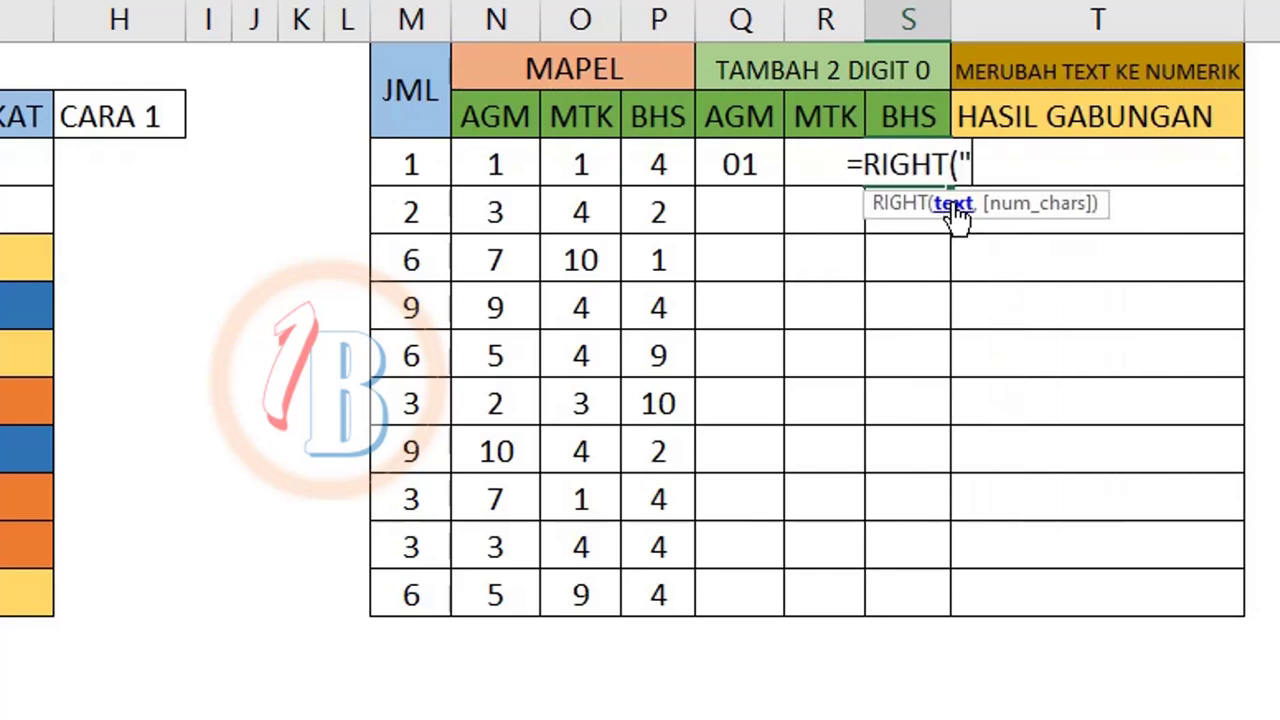
text(0)
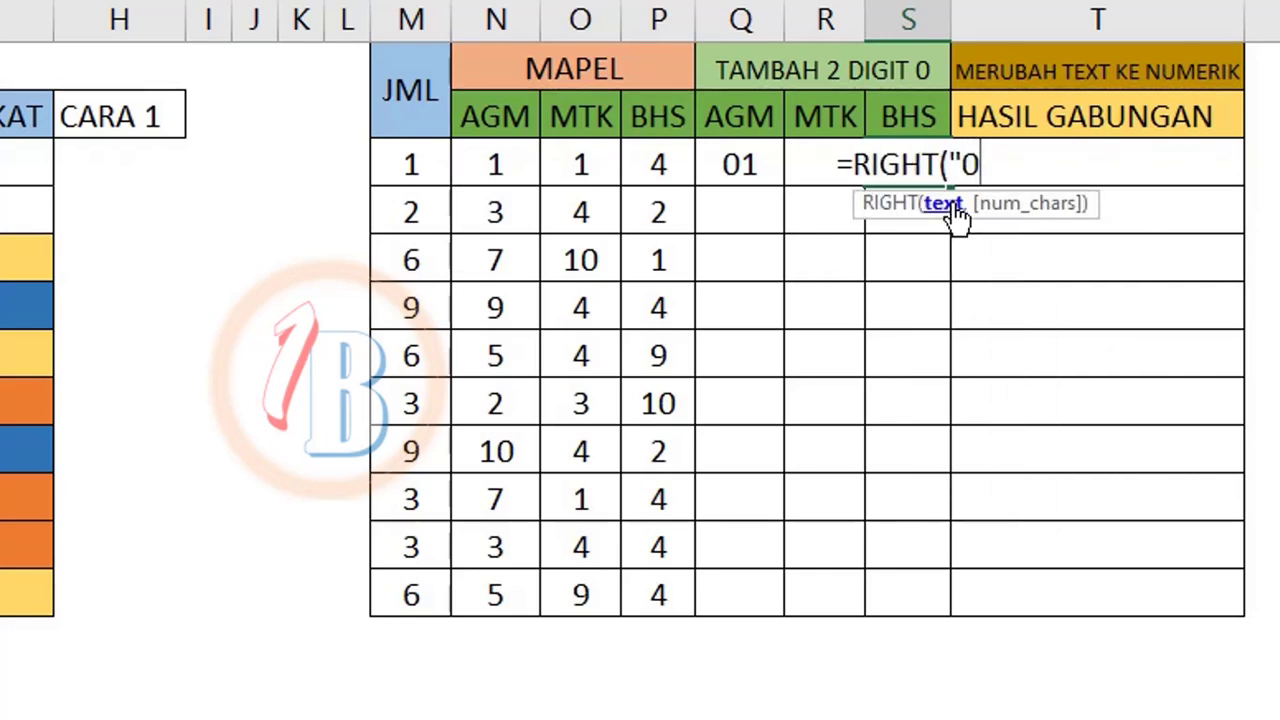
text(")
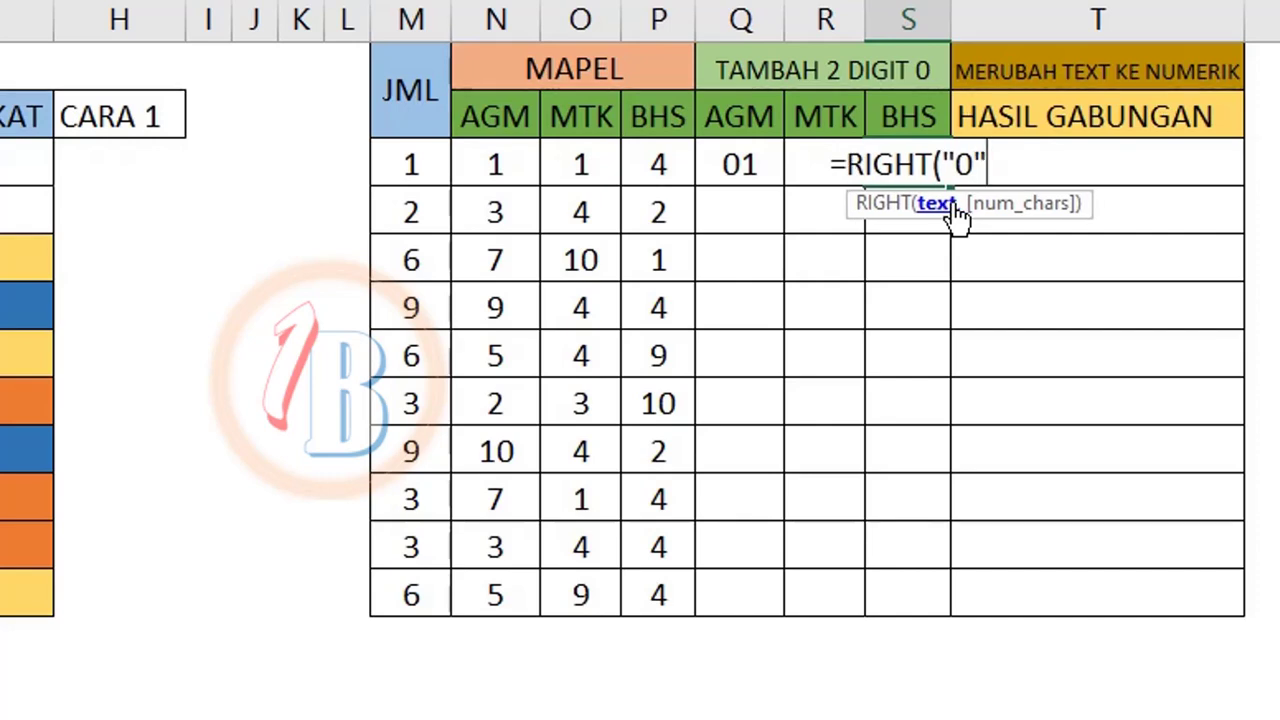
text(&)
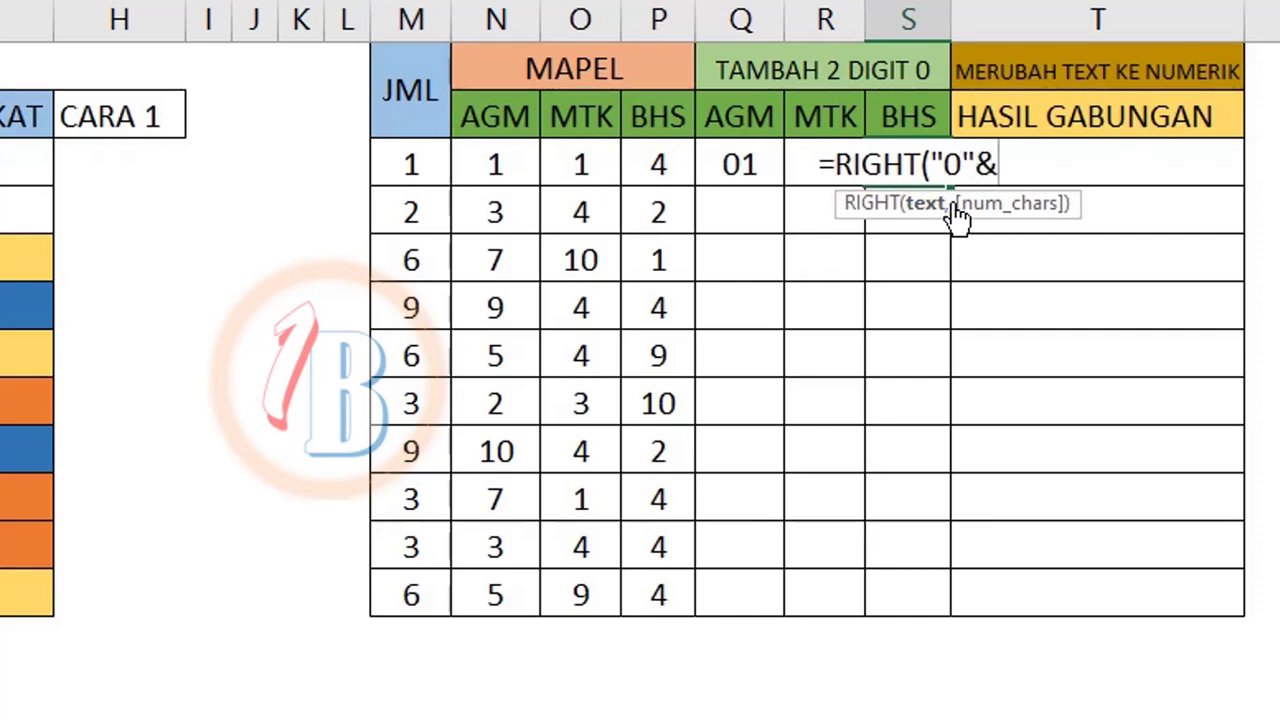
text(,)
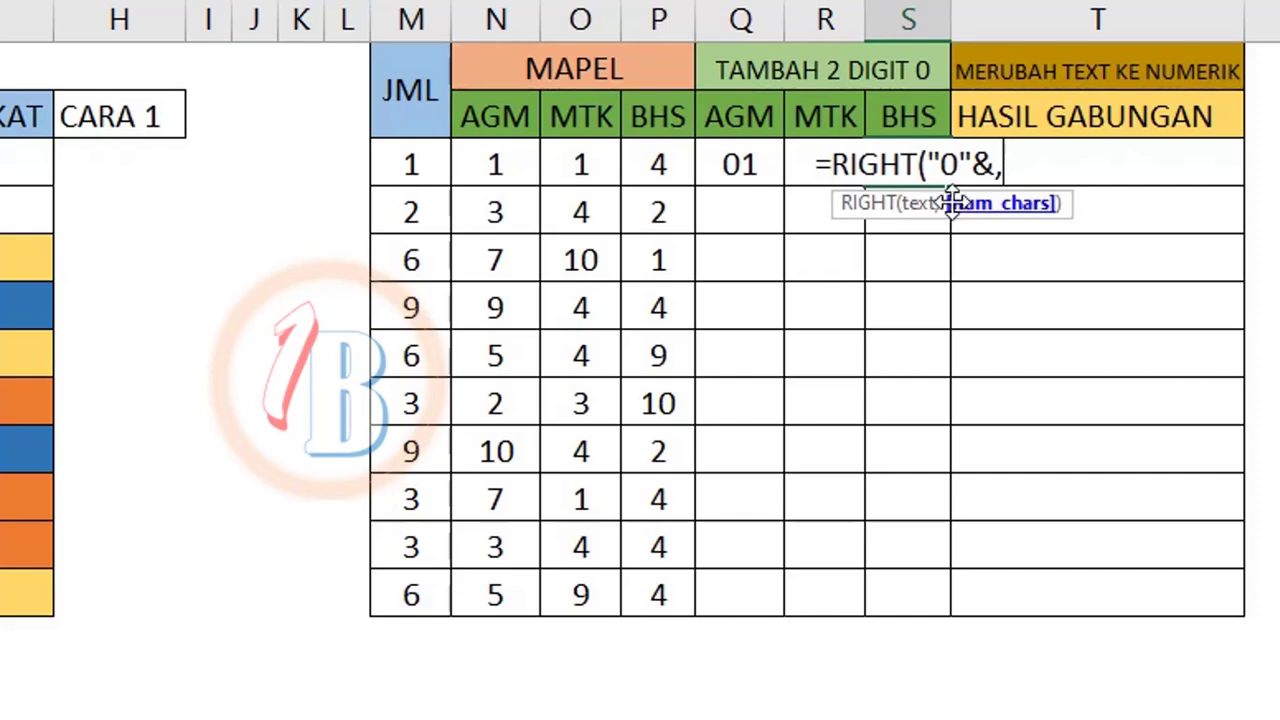
key(BackSpace)
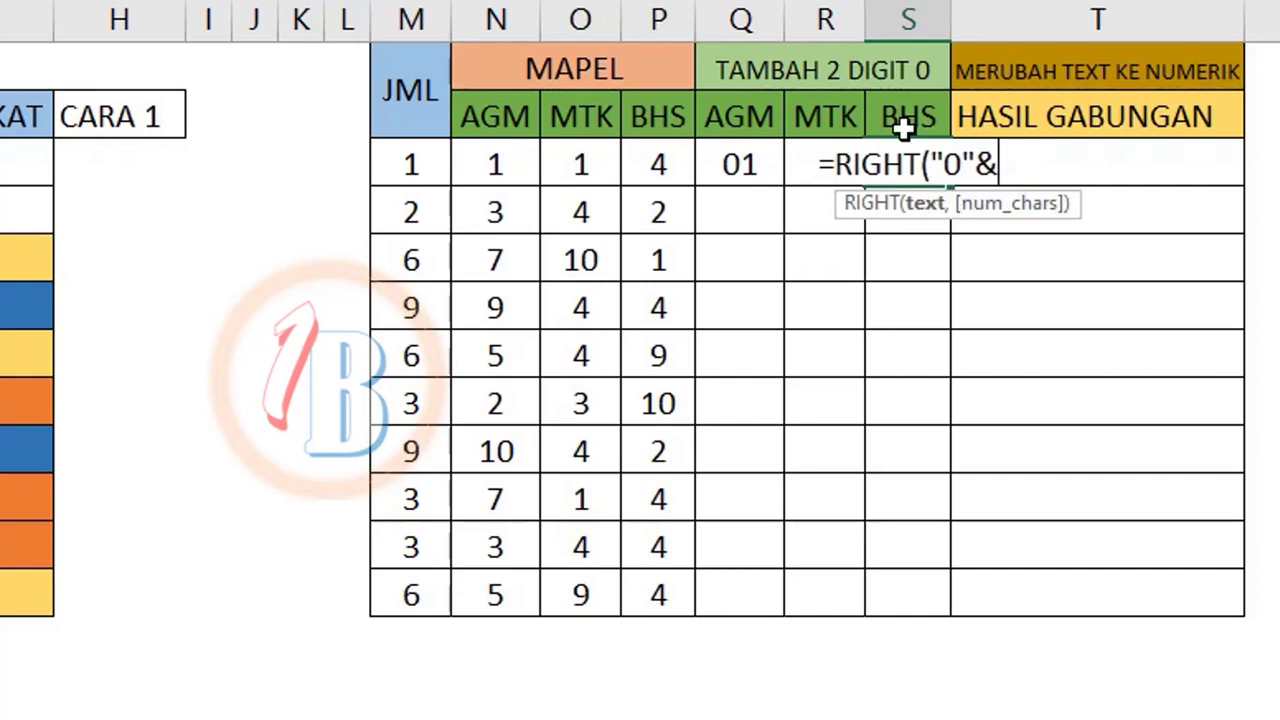
click(672, 170)
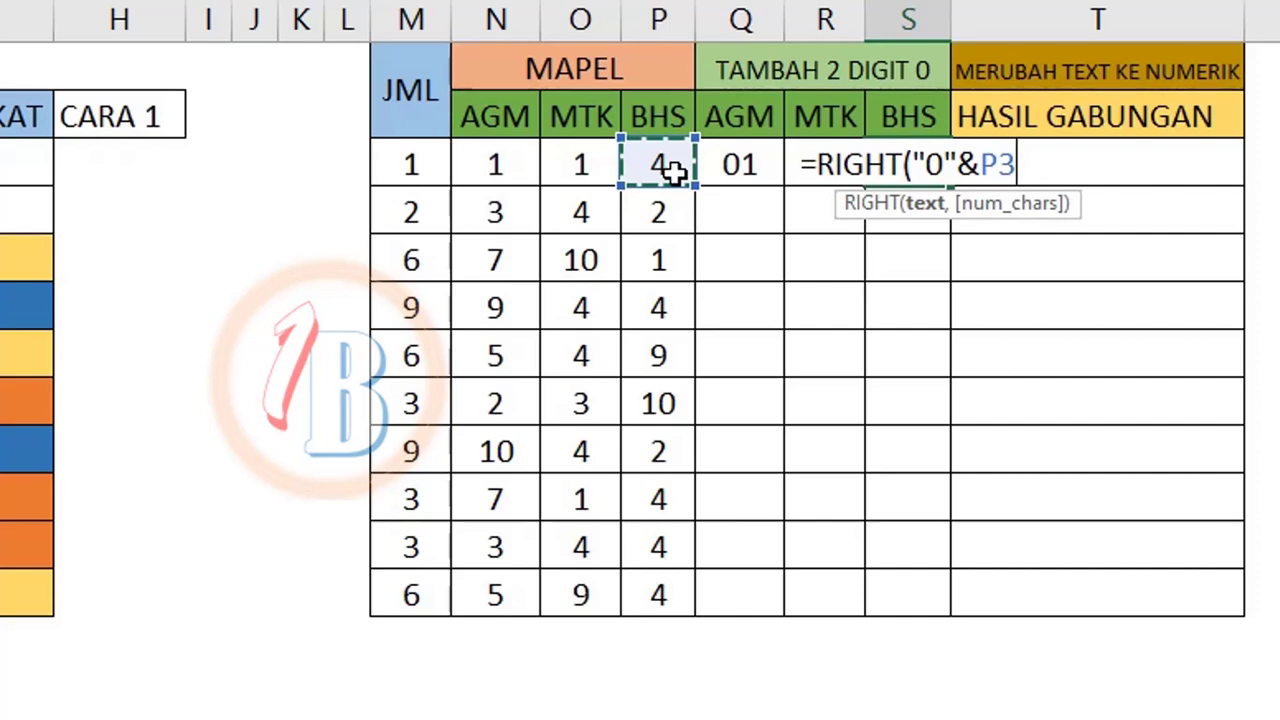
text(,)
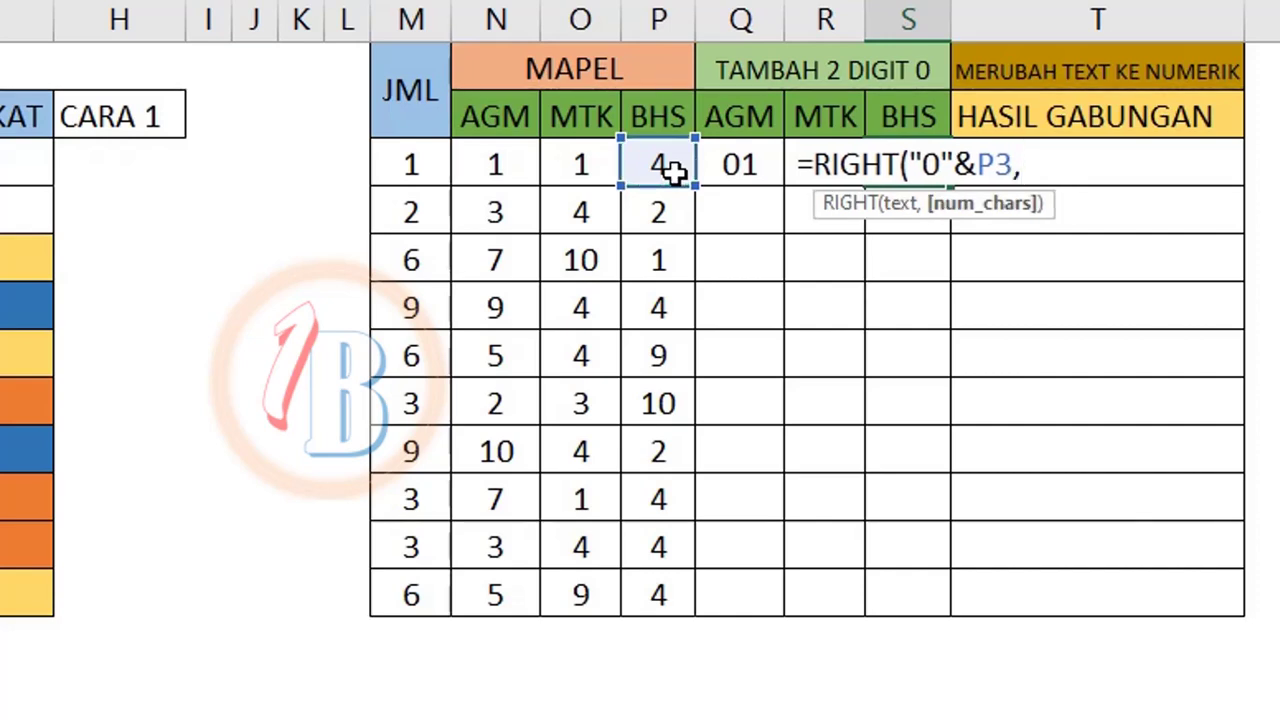
text(2))
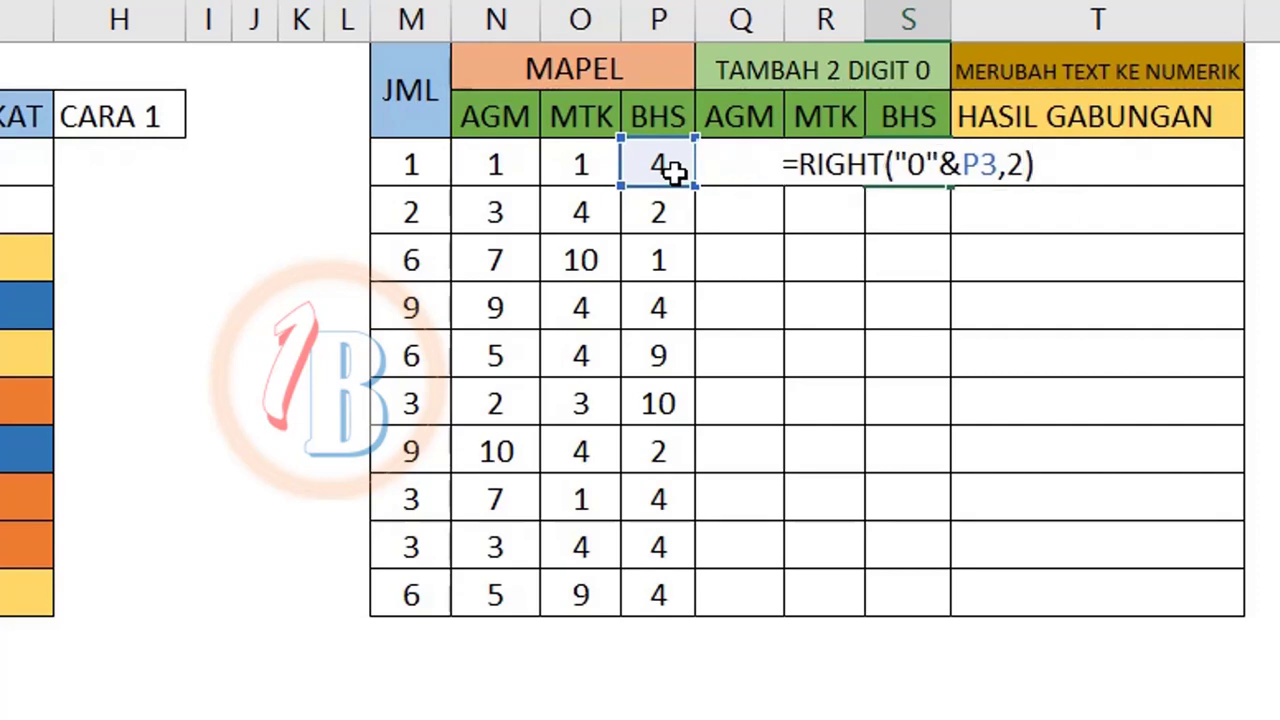
key(Return)
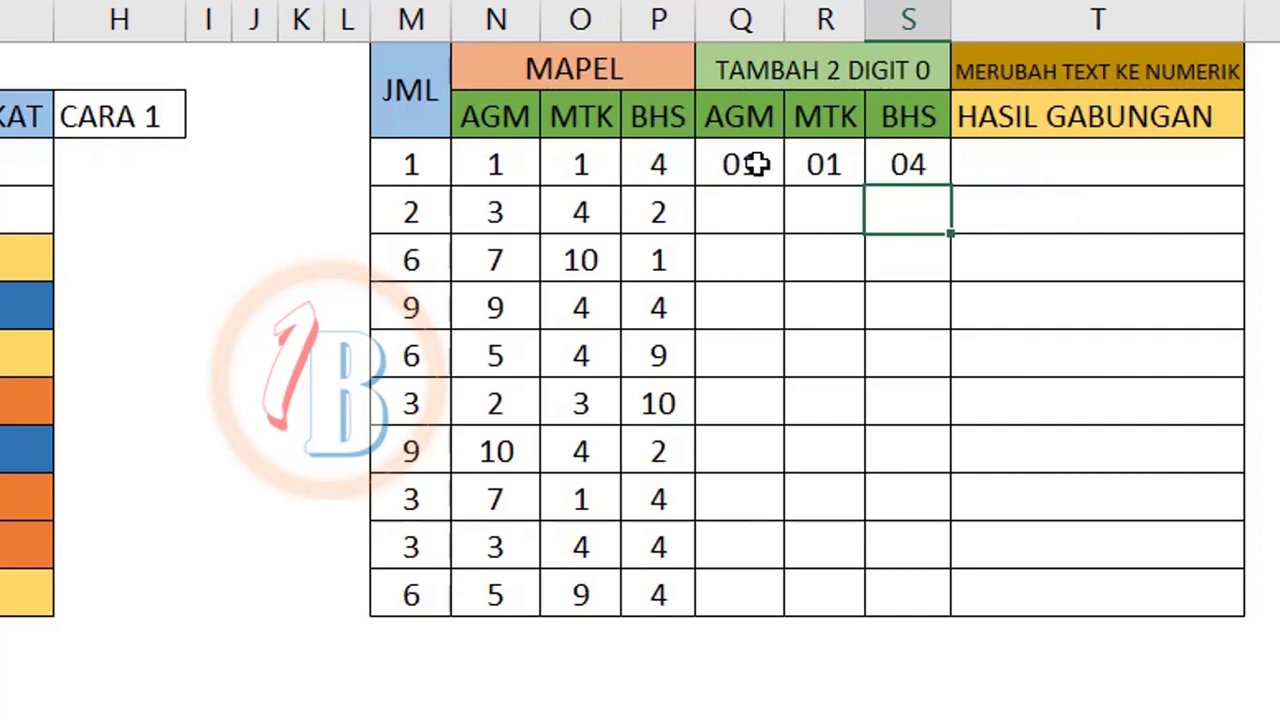
Step: Fill the padded AGM, MTK and BHS values from Q3:S3 down to row 12
drag(748, 165, 900, 166)
click(868, 218)
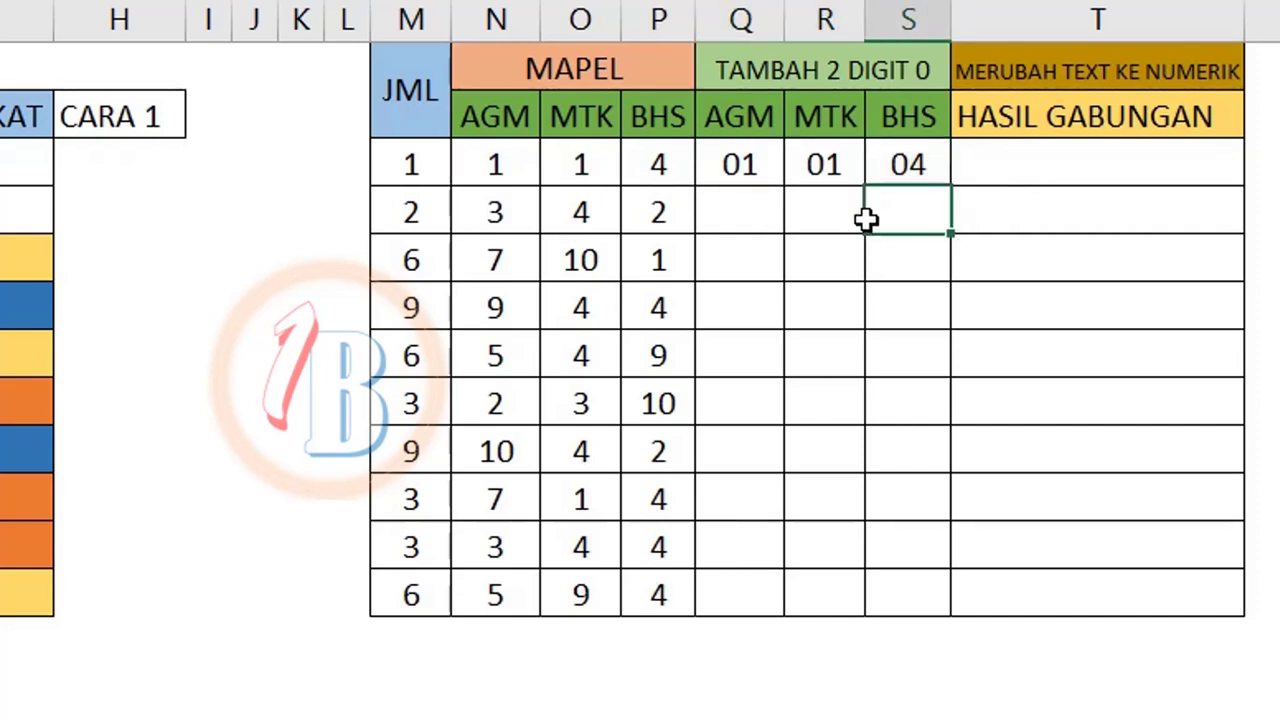
mouse_move(748, 165)
mouse_down()
mouse_move(908, 172)
mouse_move(911, 592)
mouse_up()
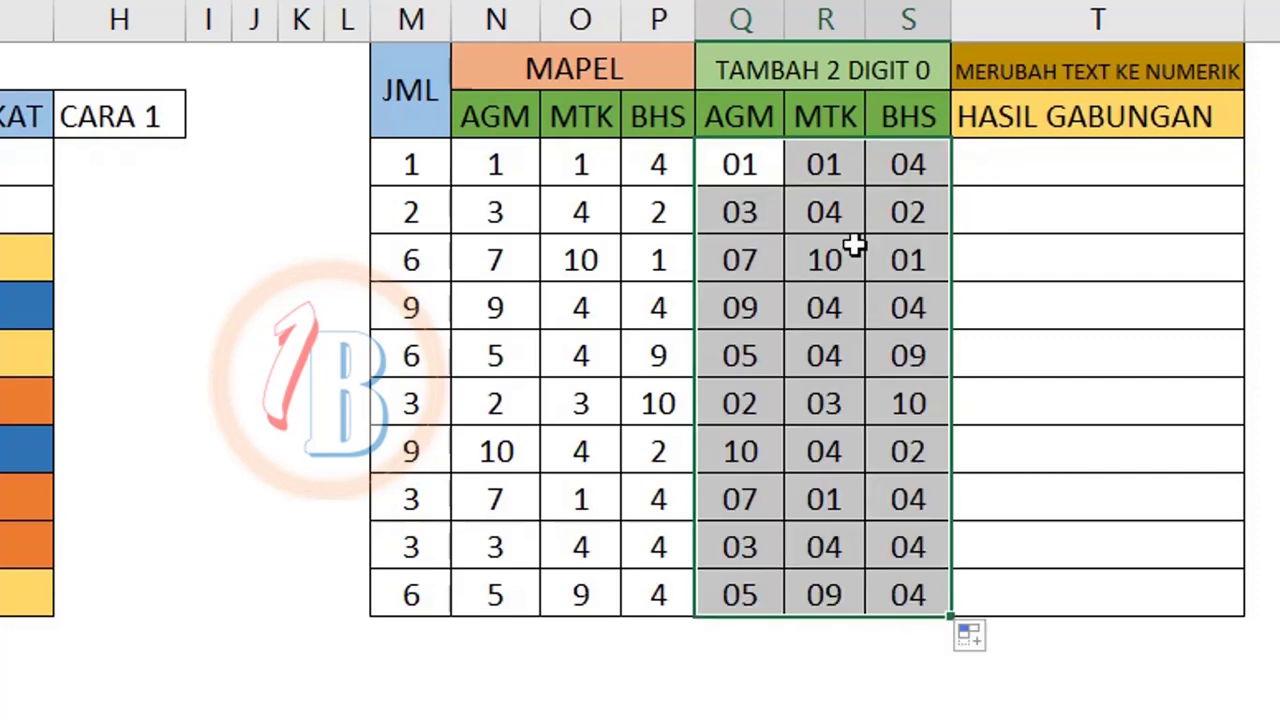
click(760, 205)
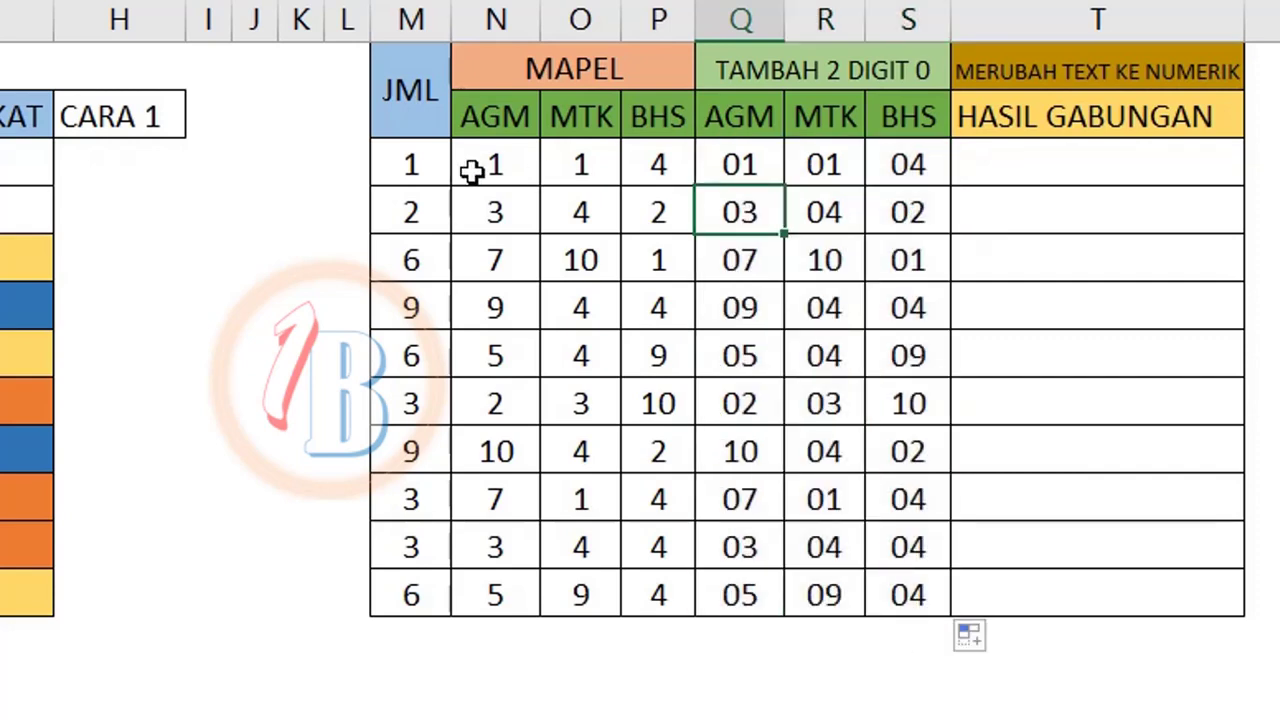
Step: Highlight the JML column and the padded AGM, MTK and BHS columns to explain combining them
click(988, 163)
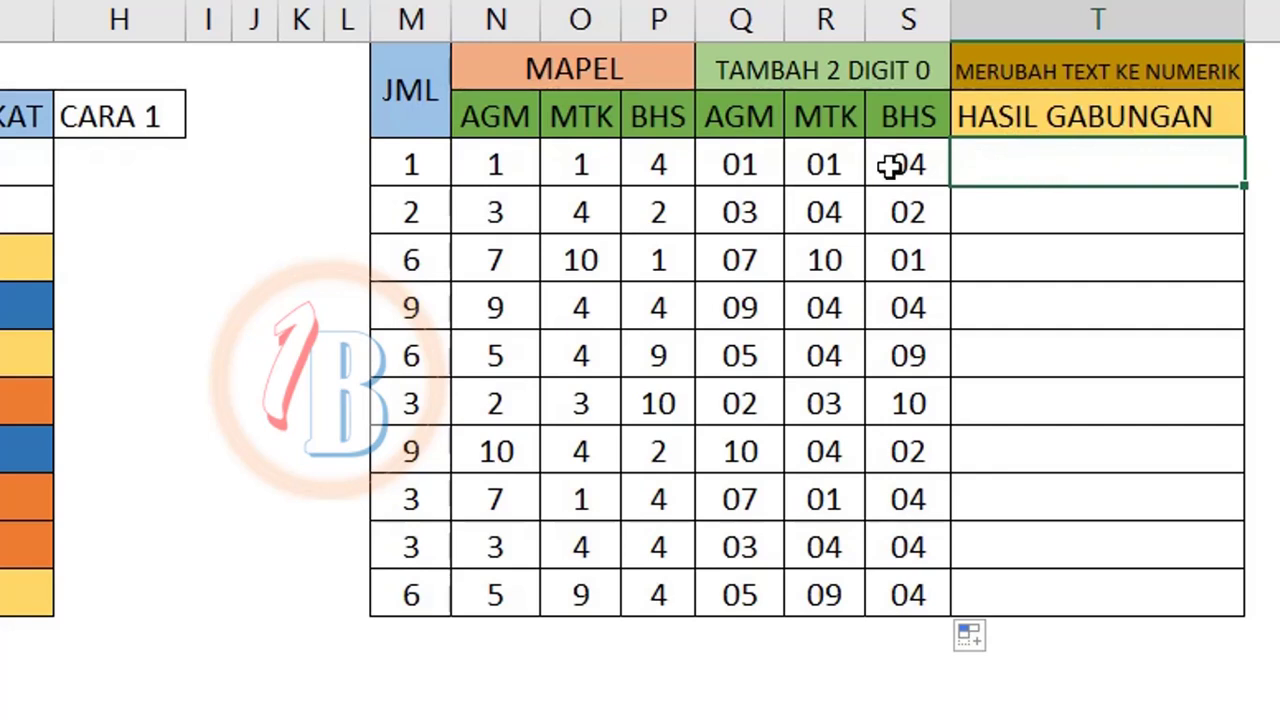
click(412, 153)
drag(412, 153, 410, 495)
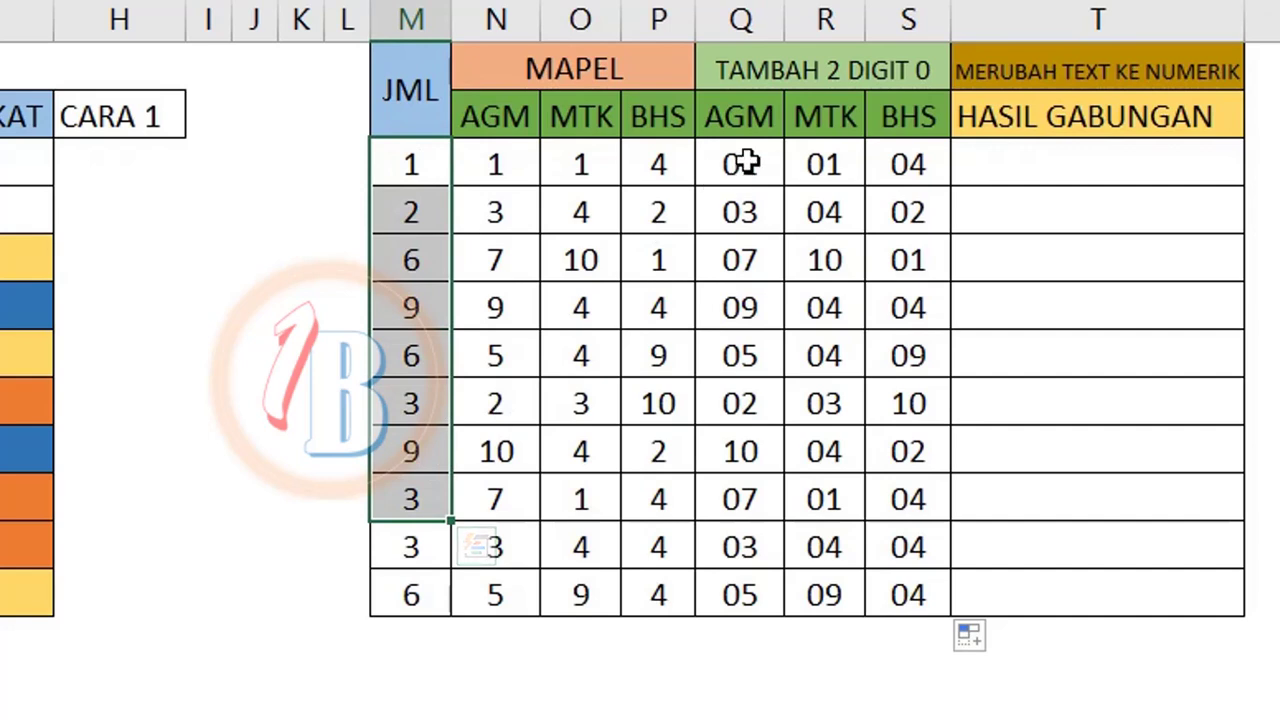
drag(740, 165, 772, 563)
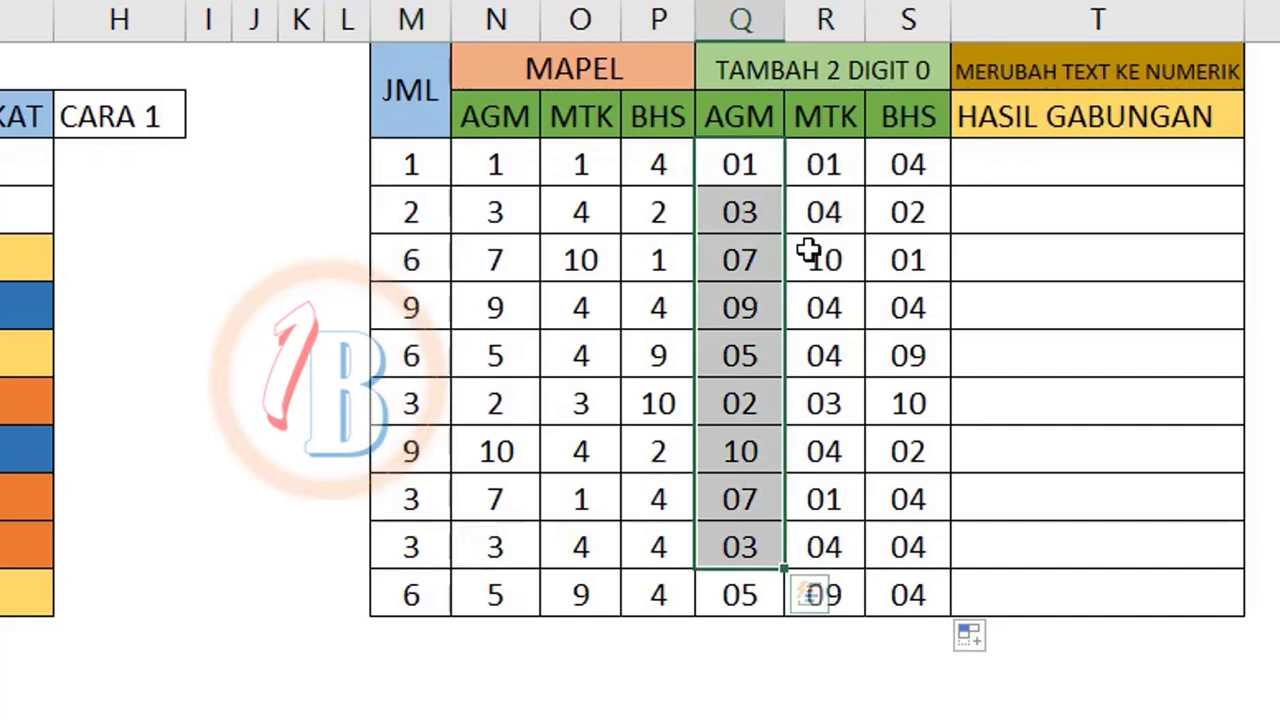
drag(826, 163, 824, 451)
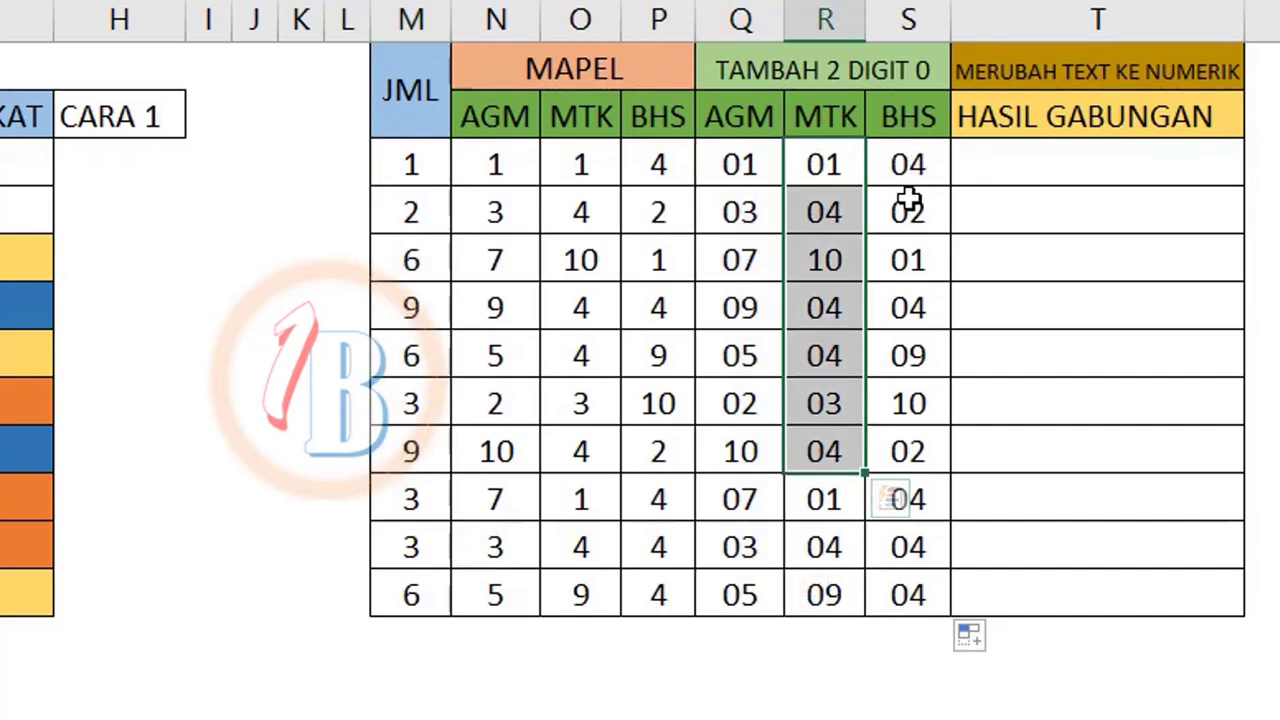
drag(907, 164, 905, 497)
click(984, 165)
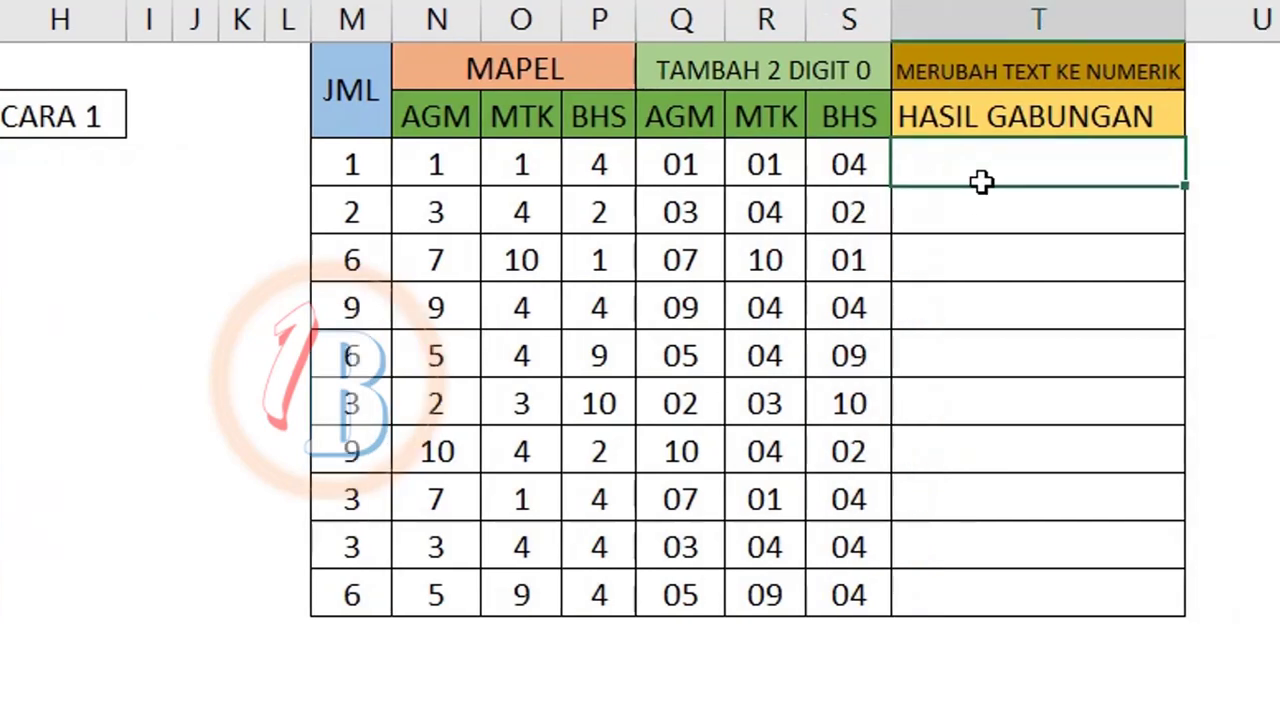
Step: Enter =VALUE(M3&Q3&R3&S3) in T3, producing the combined number 1010104
text(=)
text(VA)
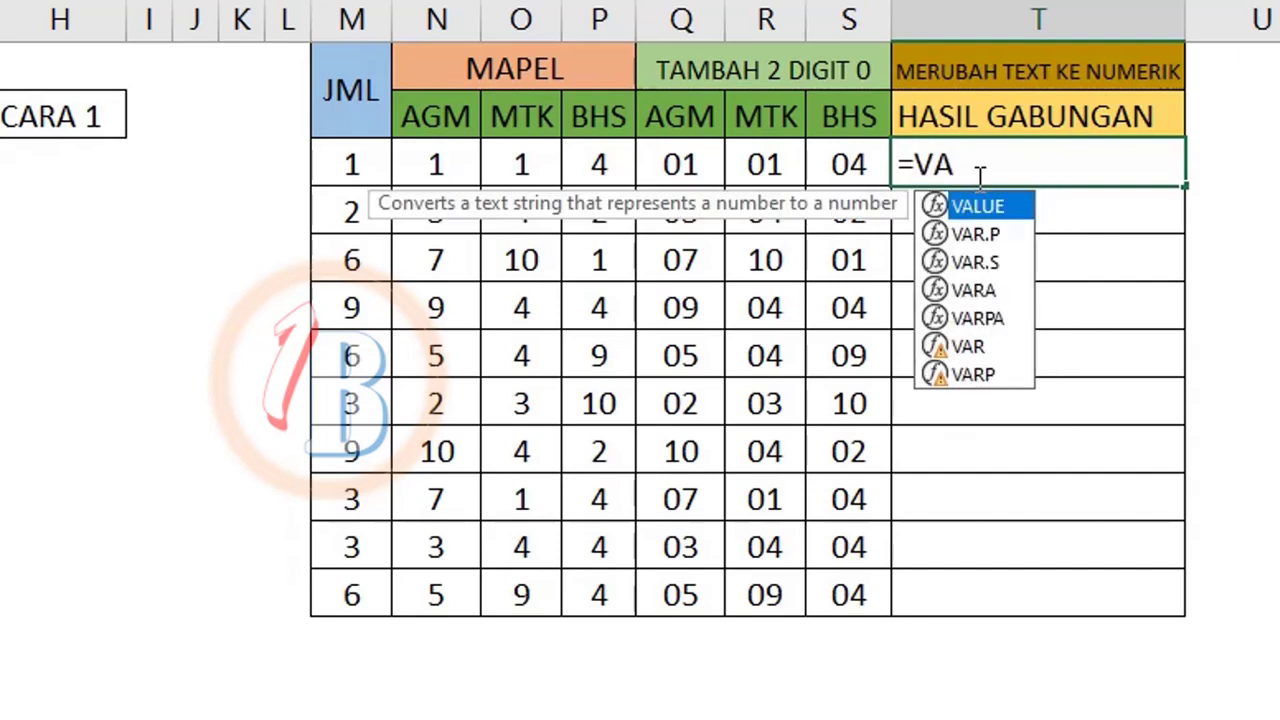
double_click(966, 212)
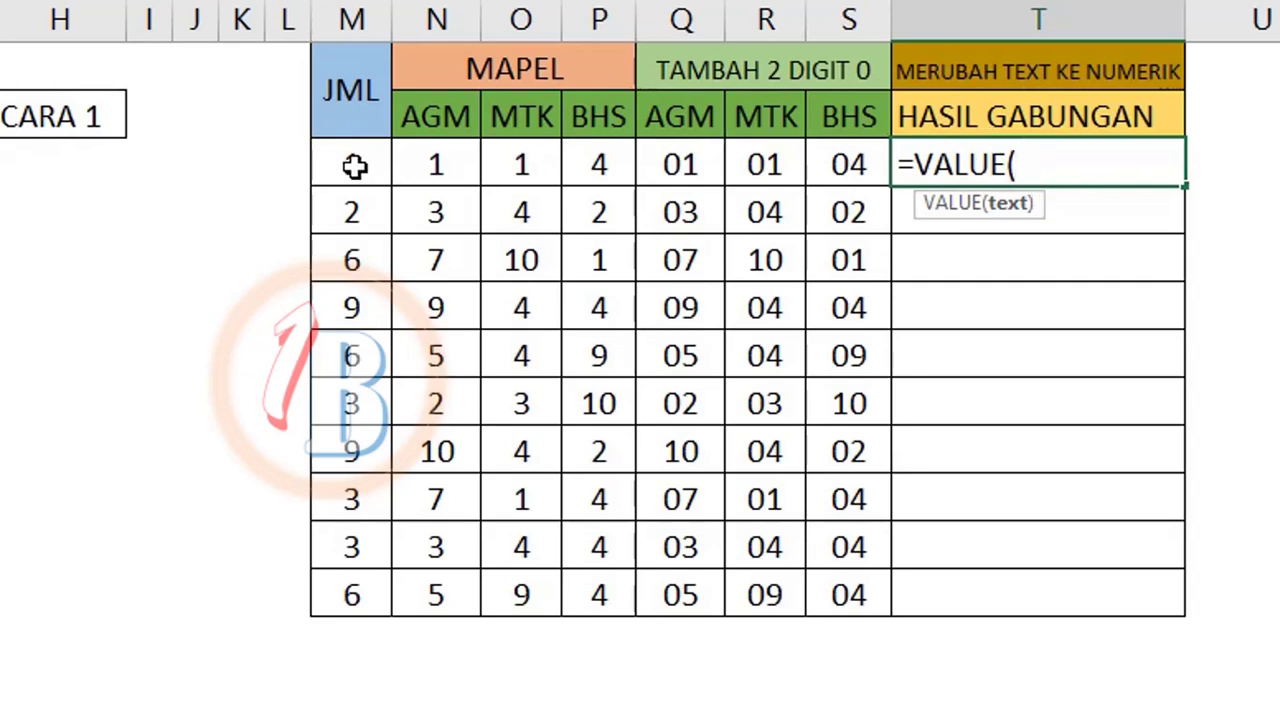
click(355, 166)
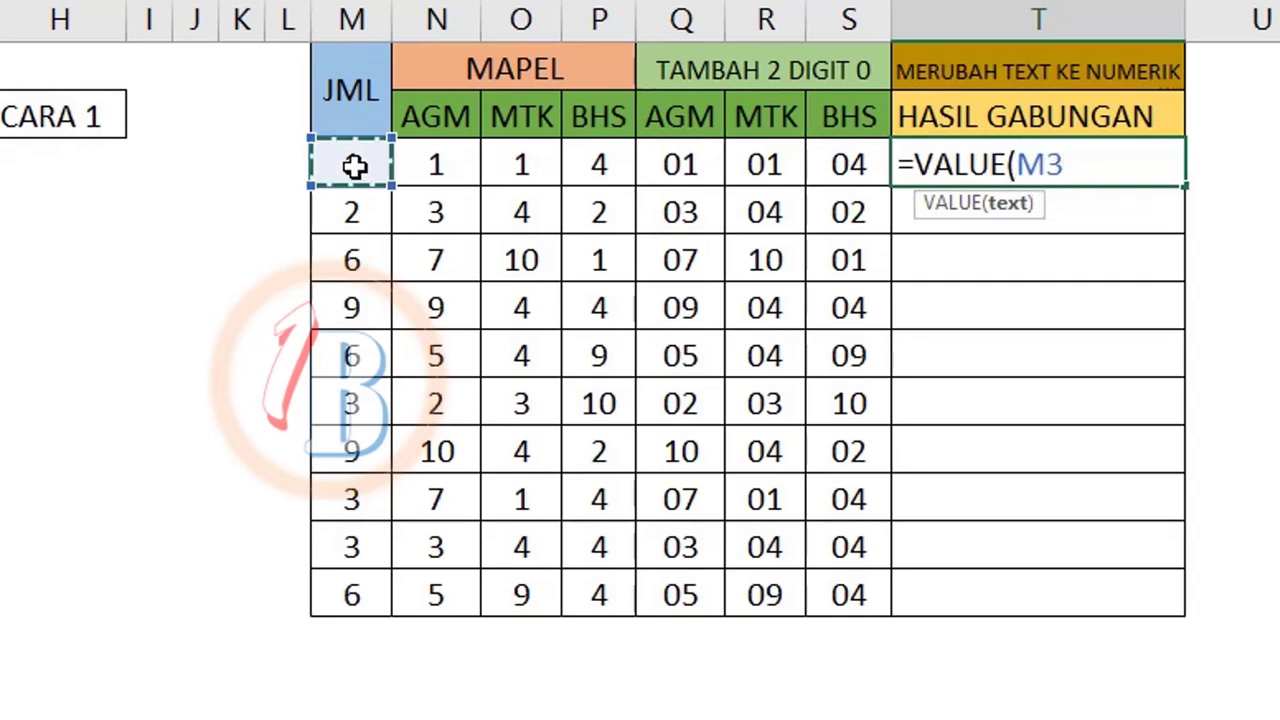
text(&)
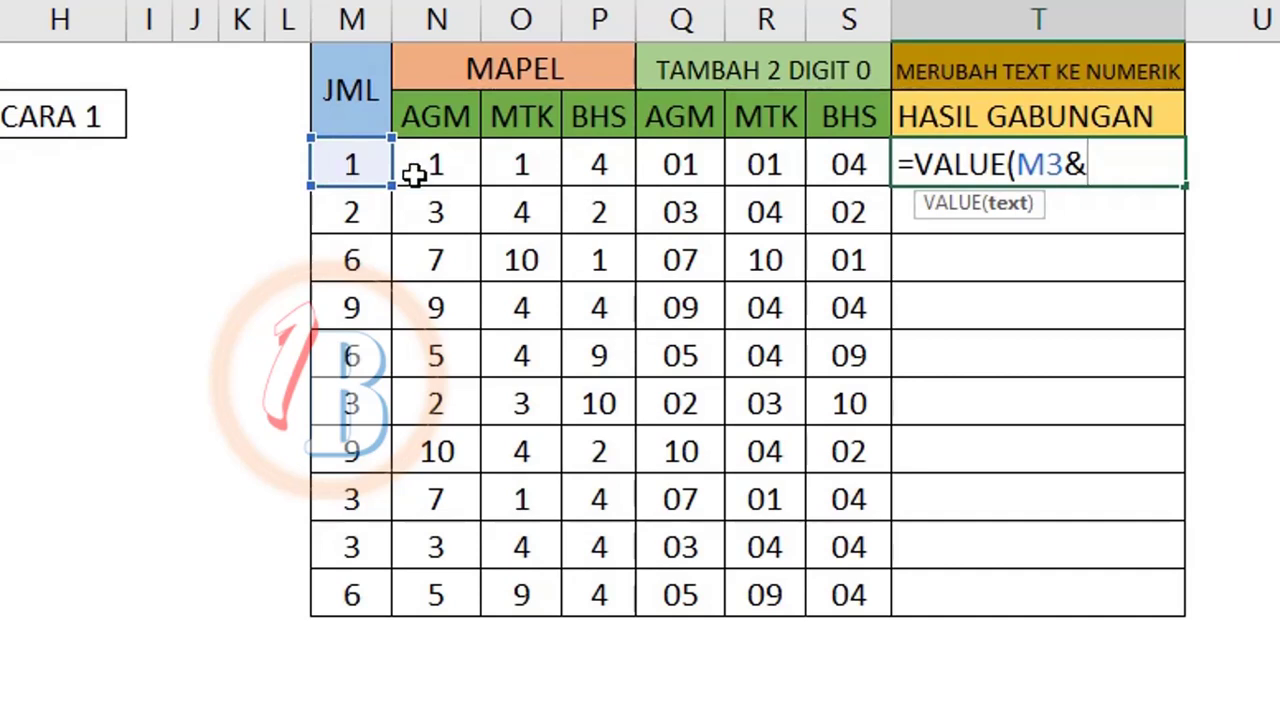
click(662, 164)
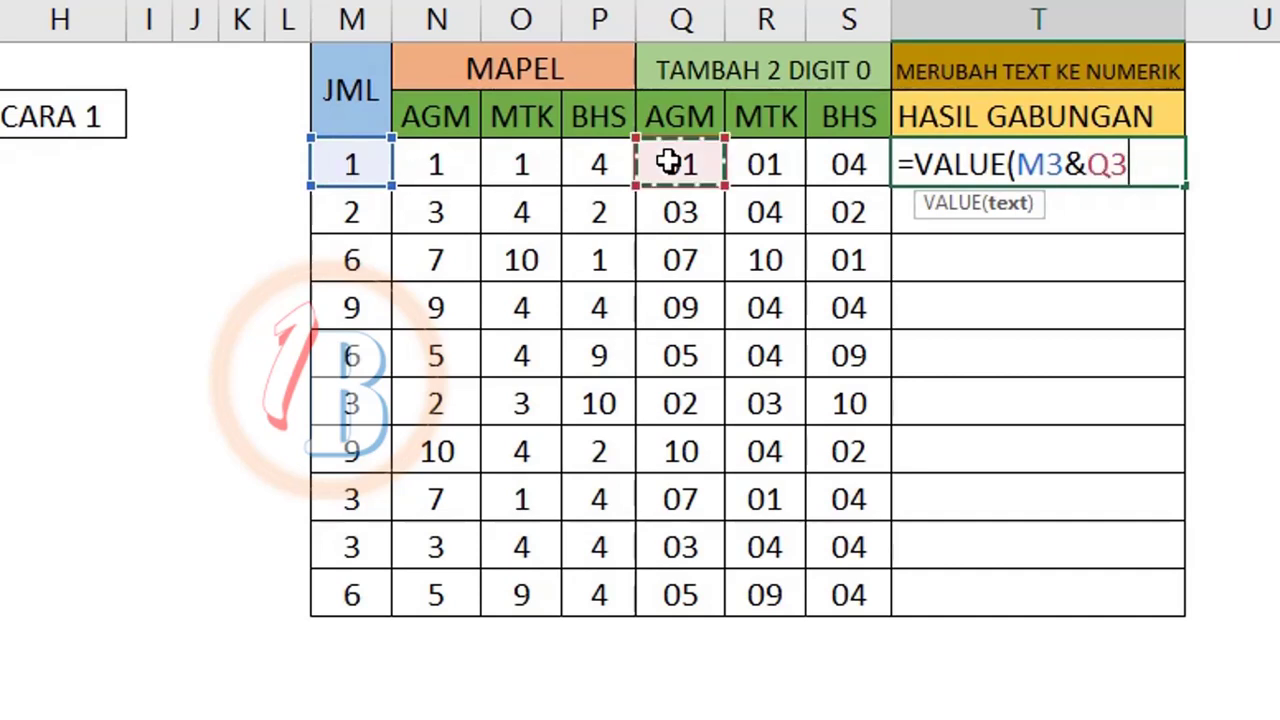
text(&)
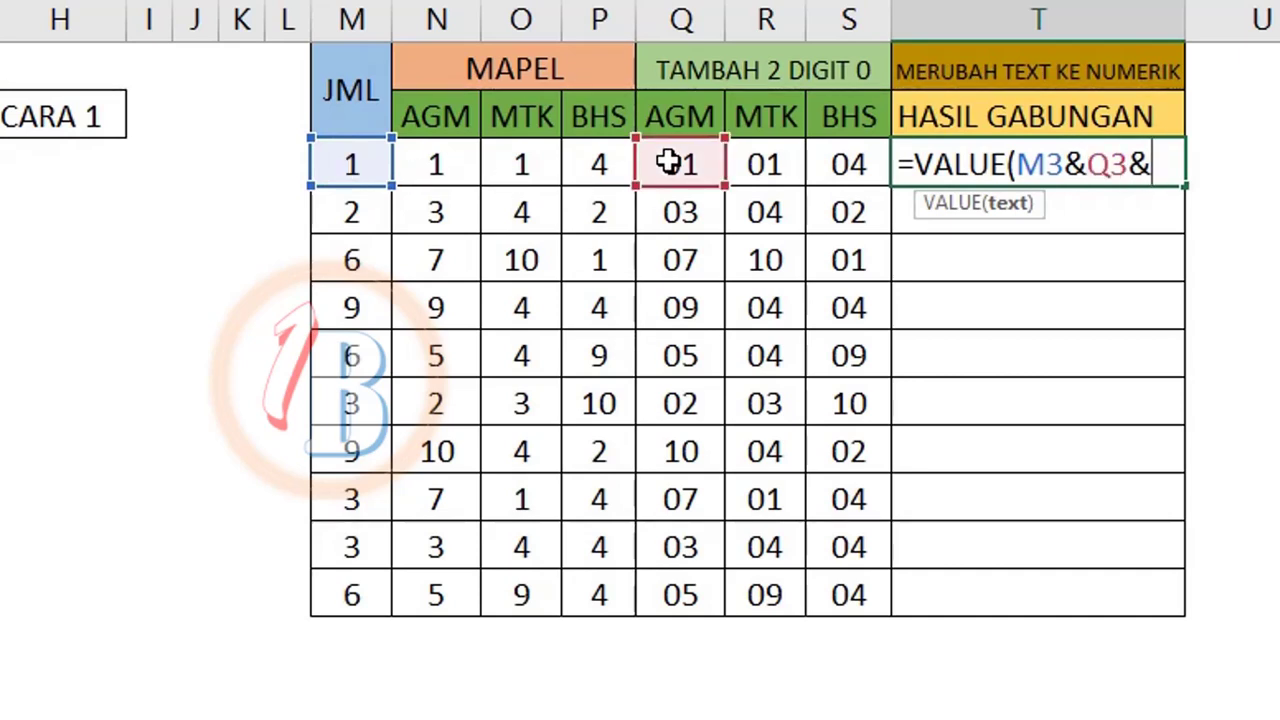
click(777, 168)
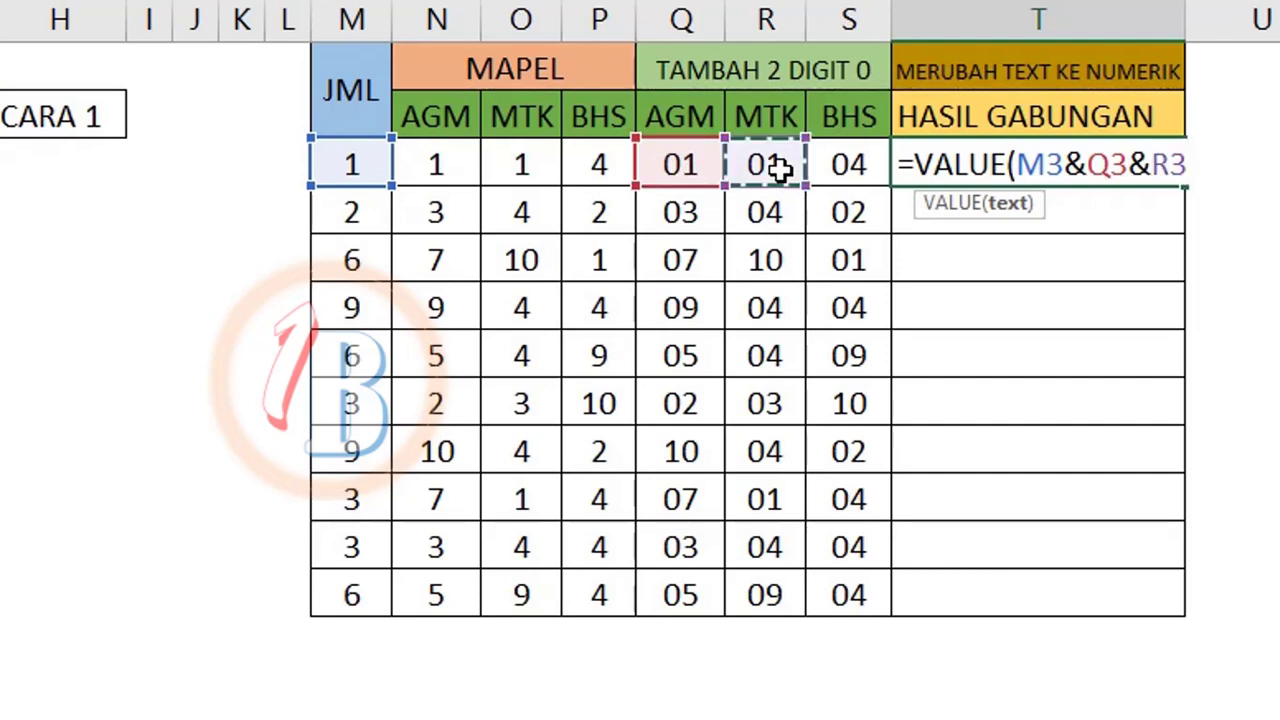
text(&)
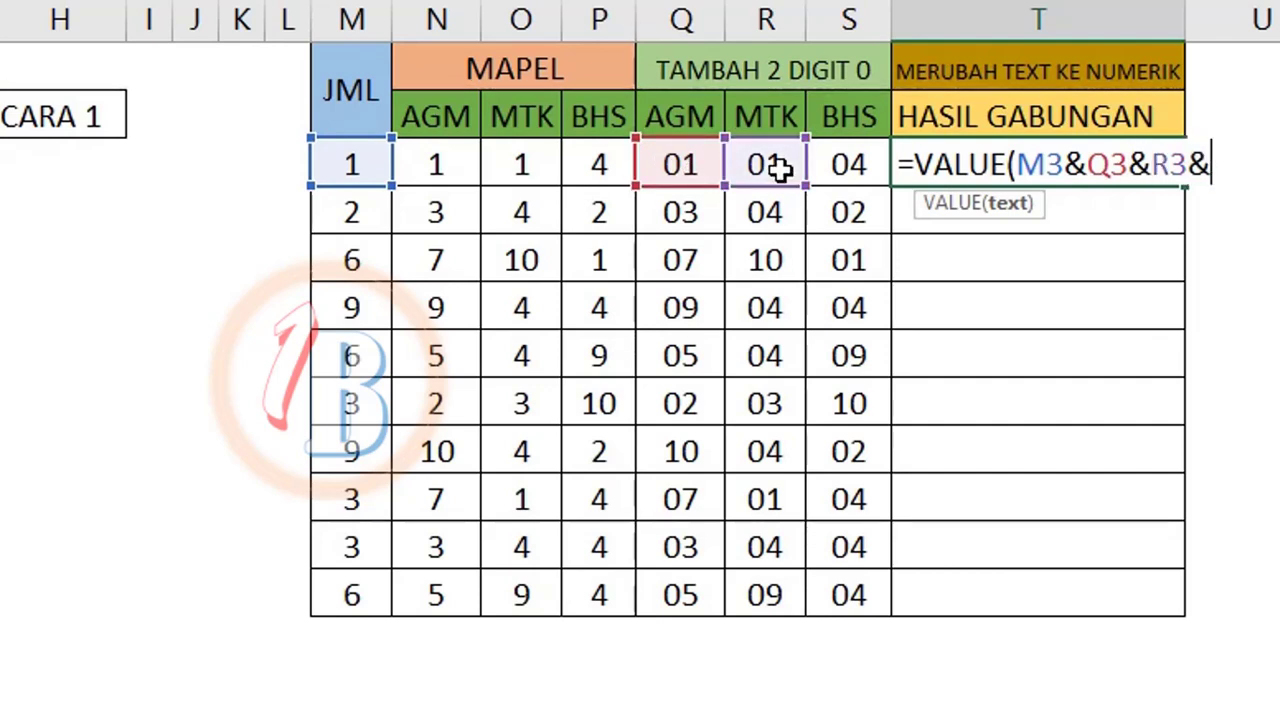
click(847, 172)
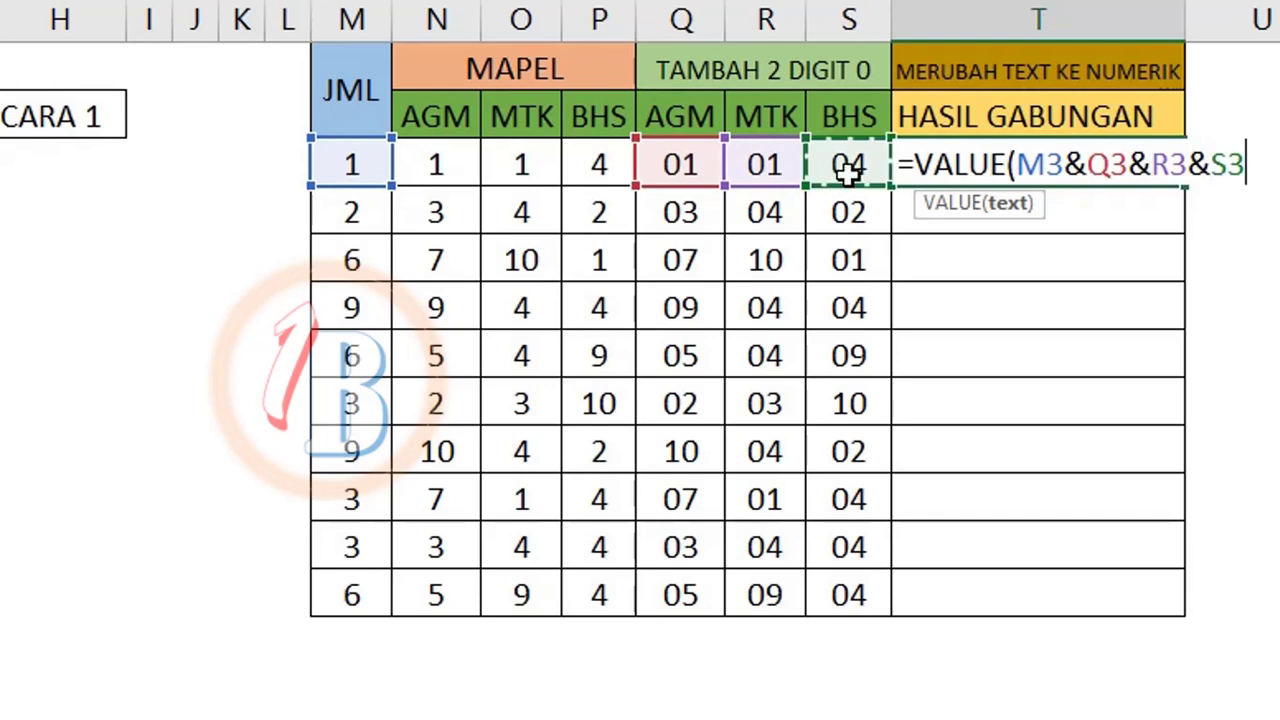
text())
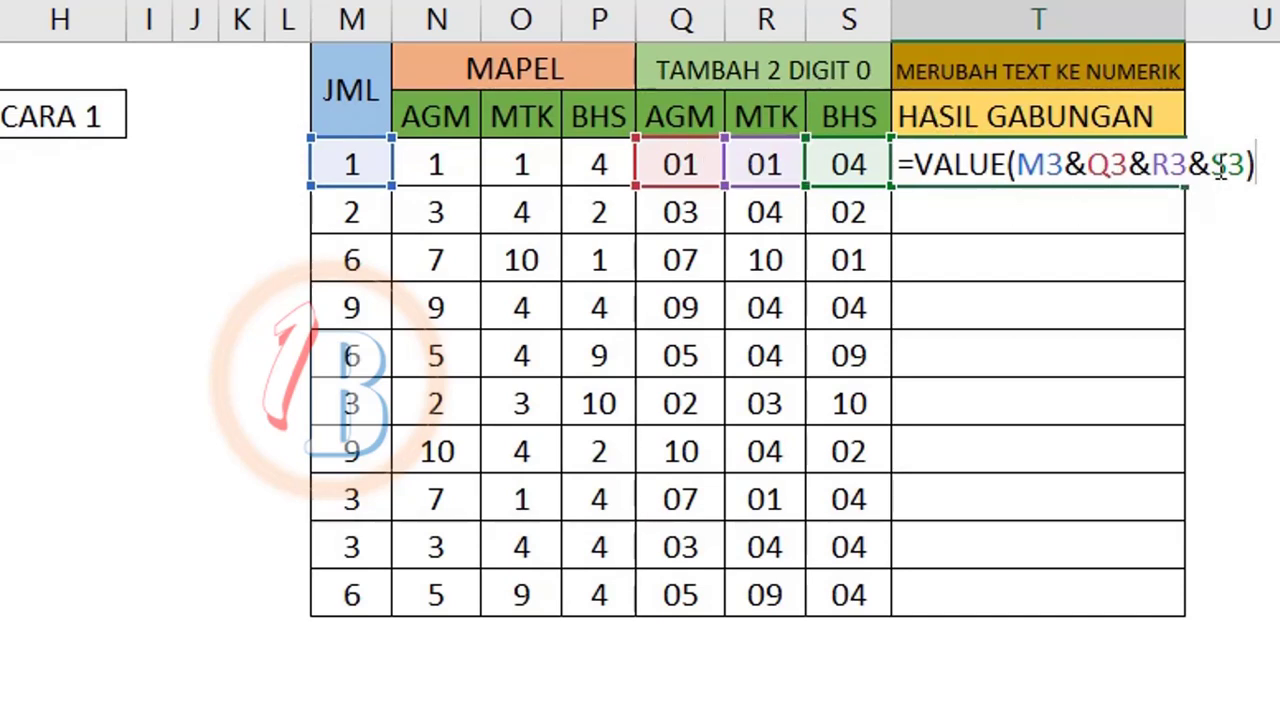
key(Return)
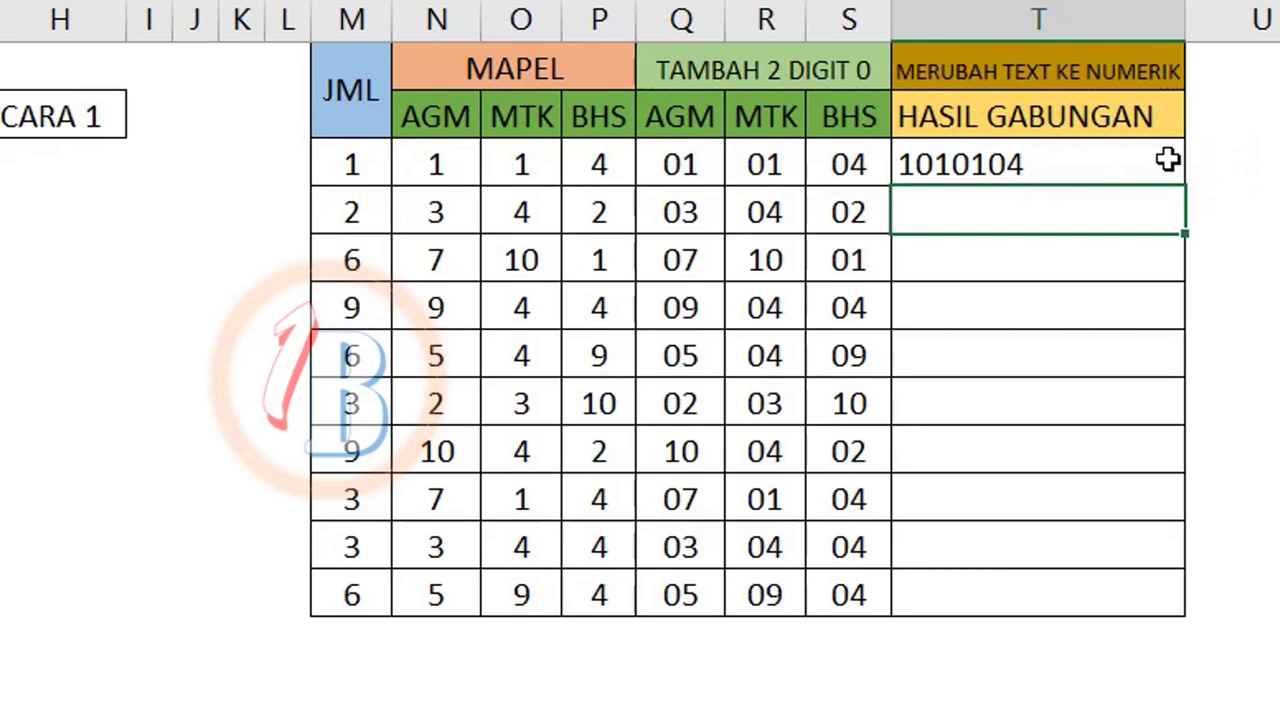
Step: Copy the T3 combining formula down to T12, giving values from 1010104 to 6050904
click(1165, 163)
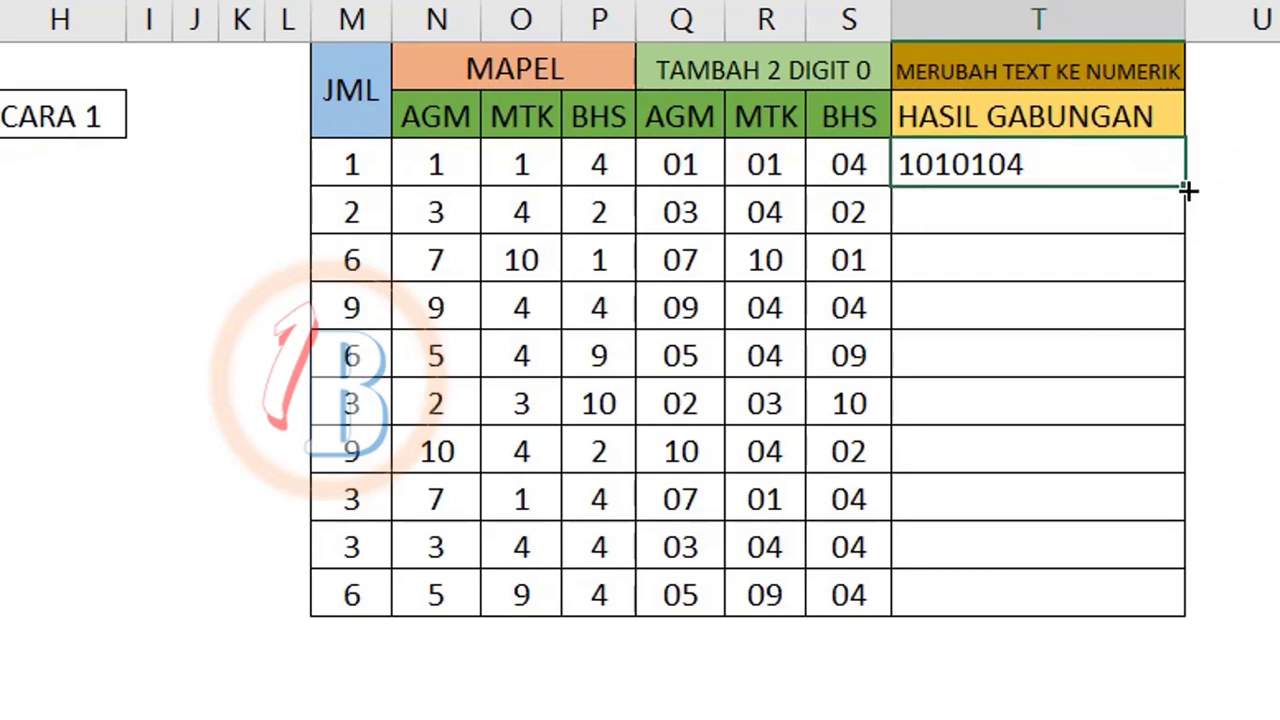
drag(1187, 190, 1122, 615)
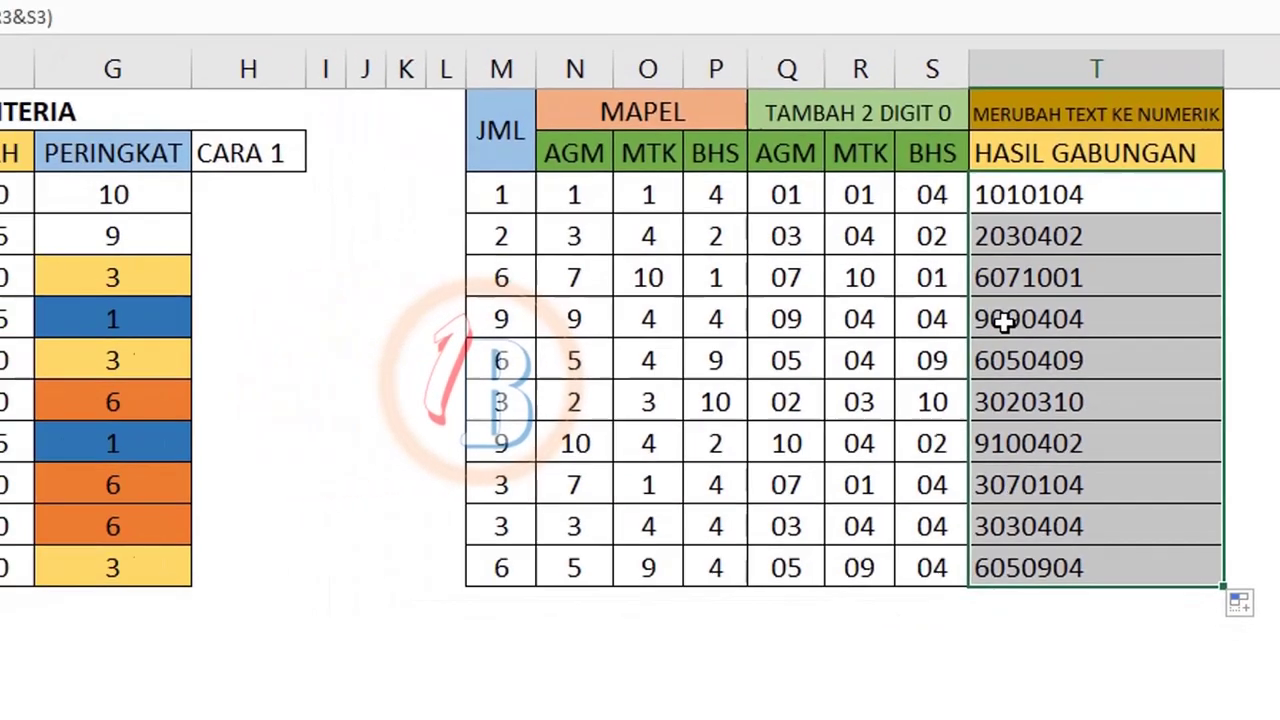
click(1003, 320)
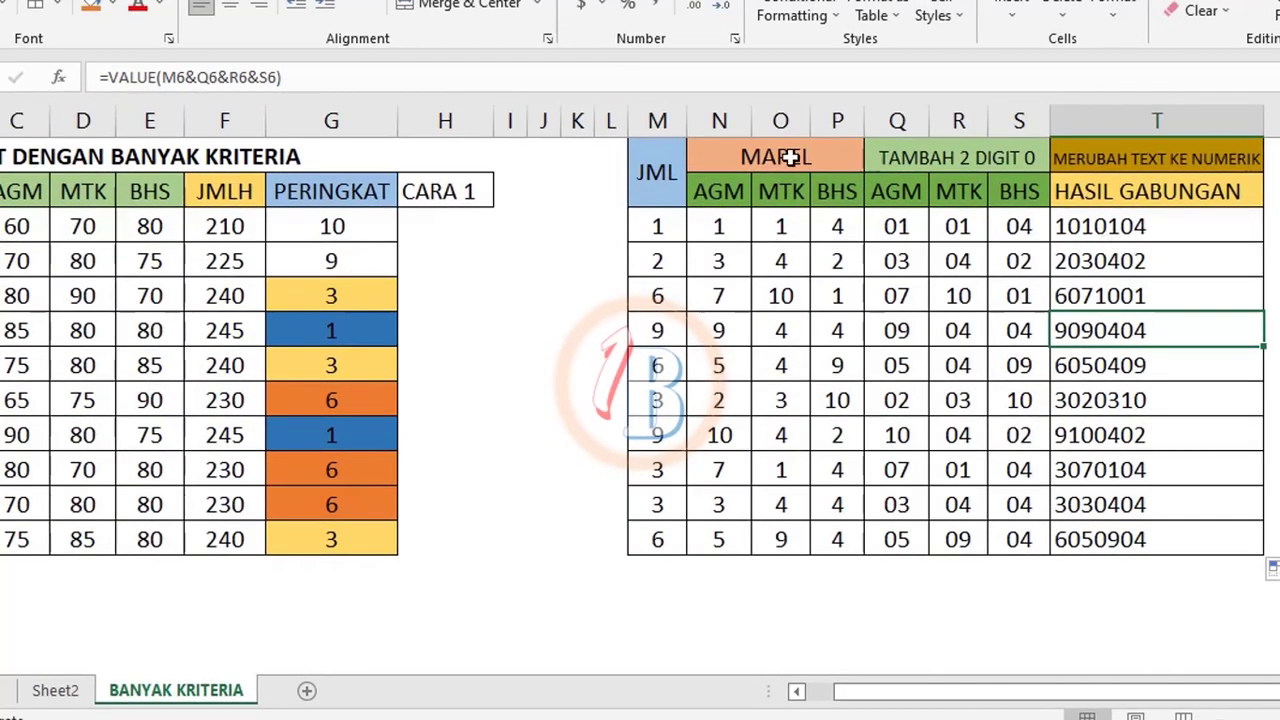
click(453, 226)
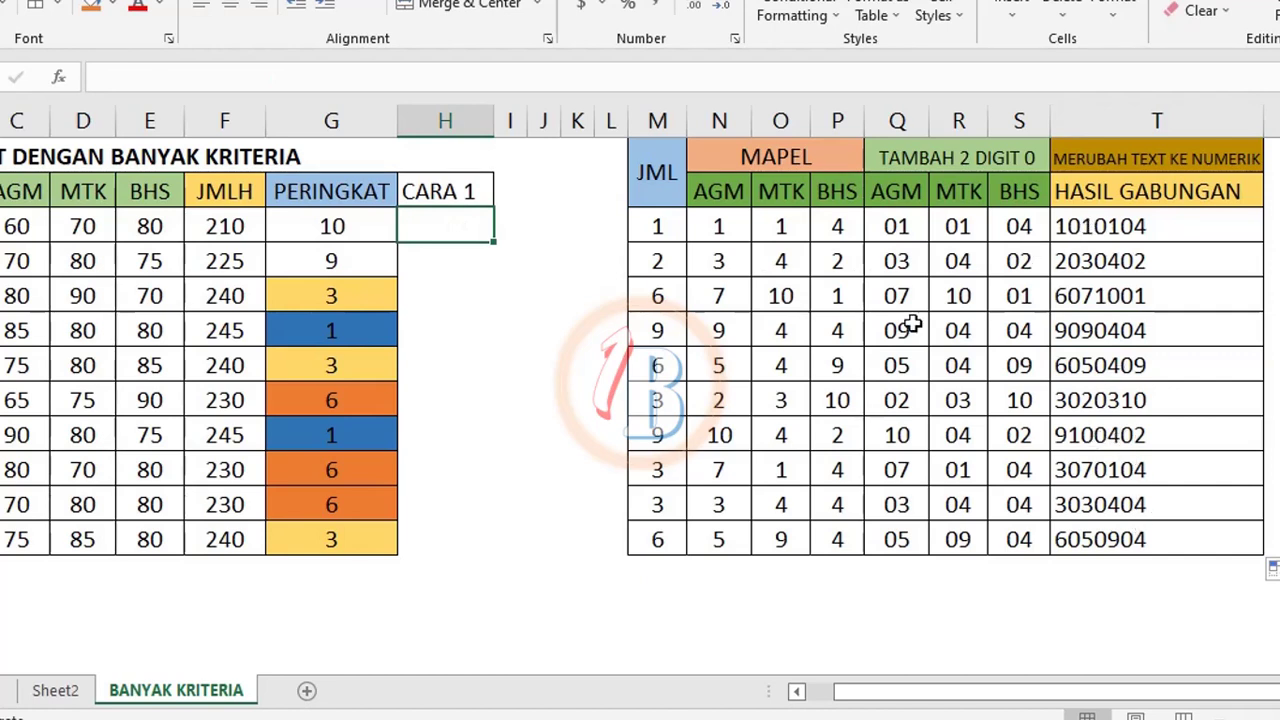
Step: Fill the CARA 1 header orange and enter =RANK(T3,$T$3:$T$12,0) in H3, showing 10
click(423, 191)
click(100, 12)
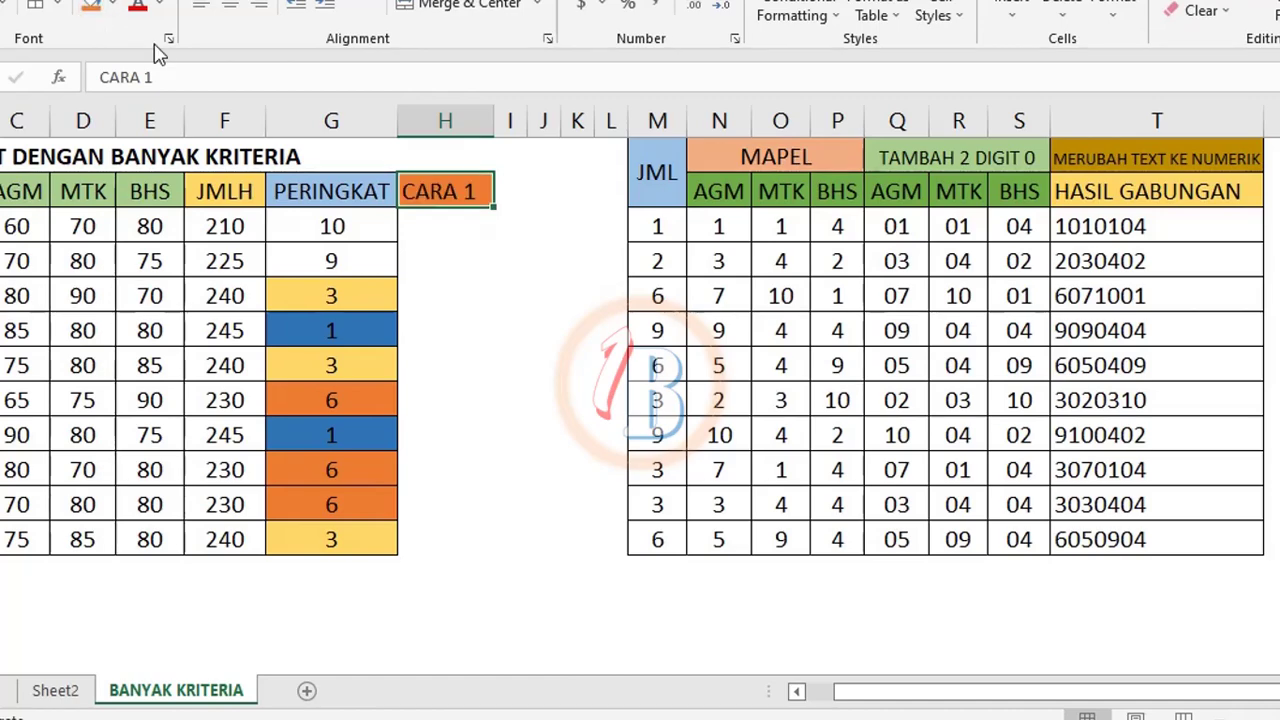
click(440, 230)
text(=)
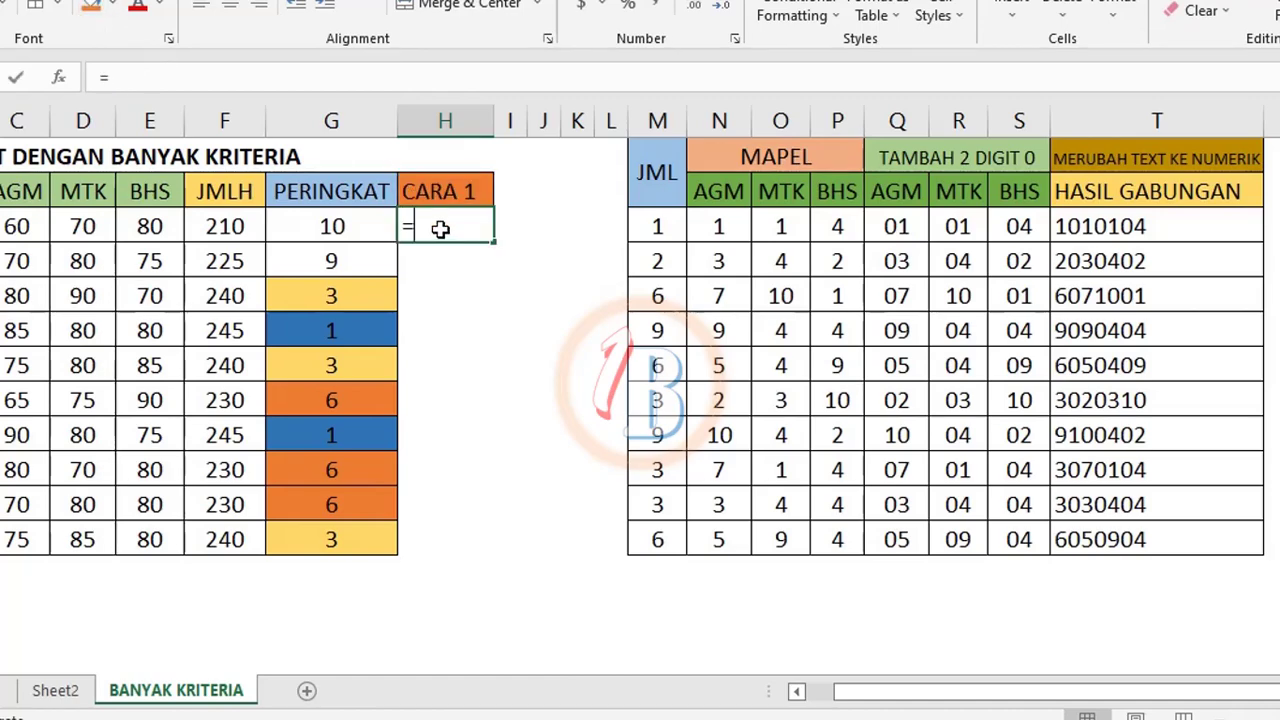
text(RA)
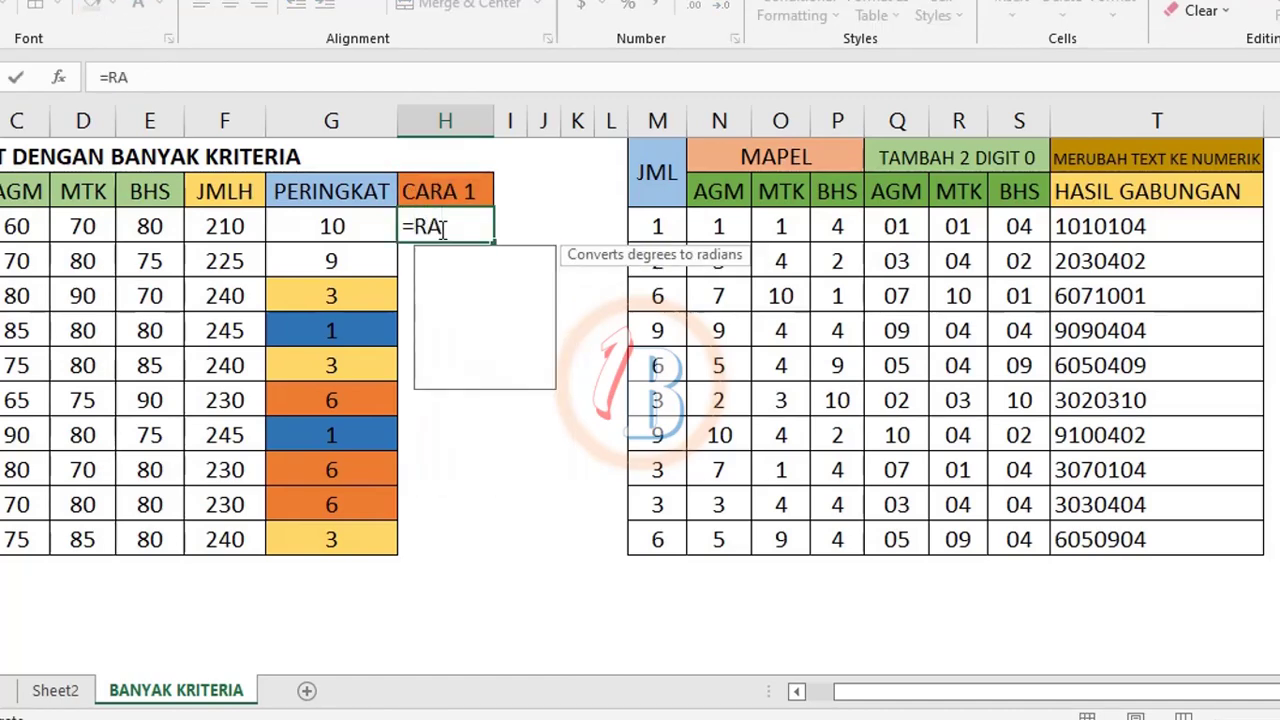
text(N)
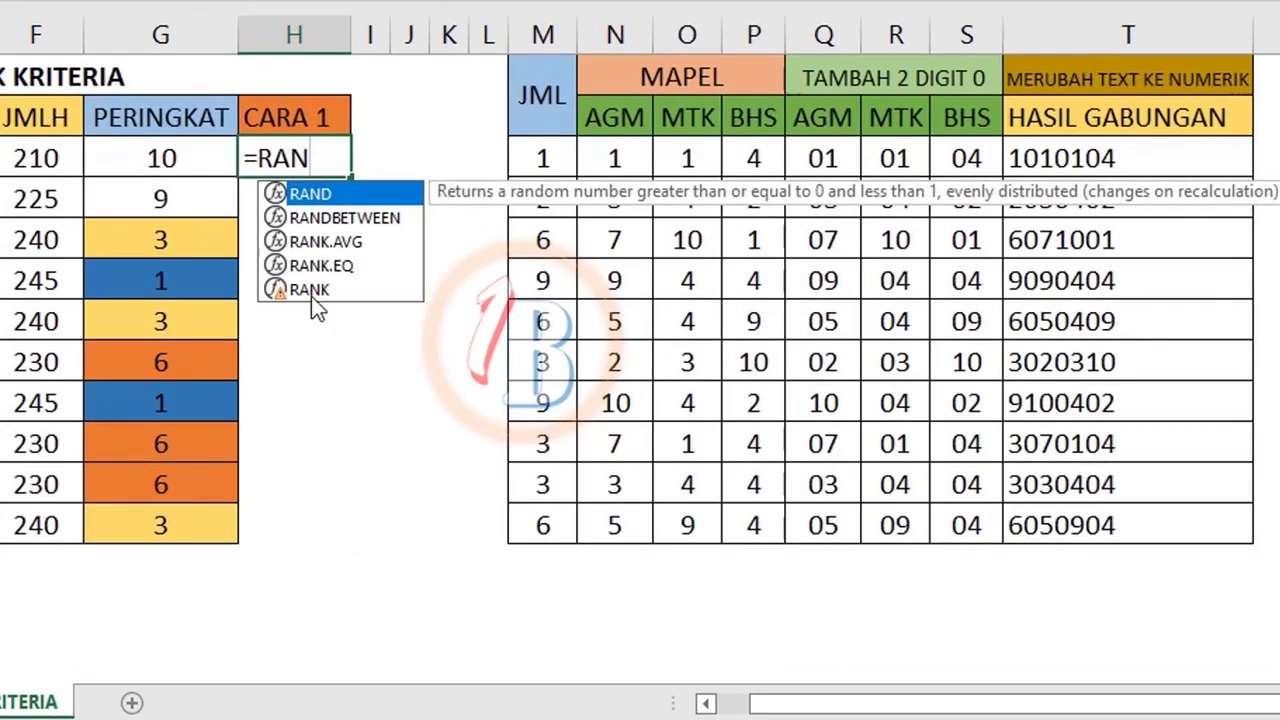
double_click(311, 292)
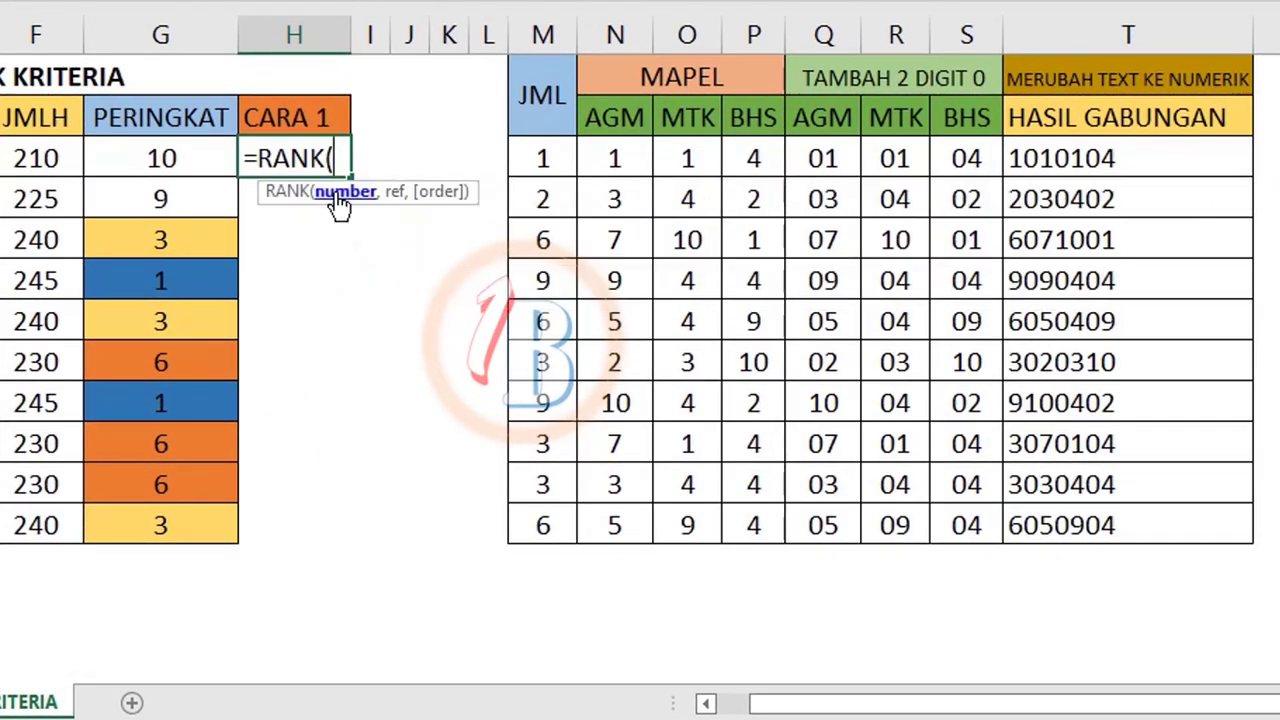
click(1035, 158)
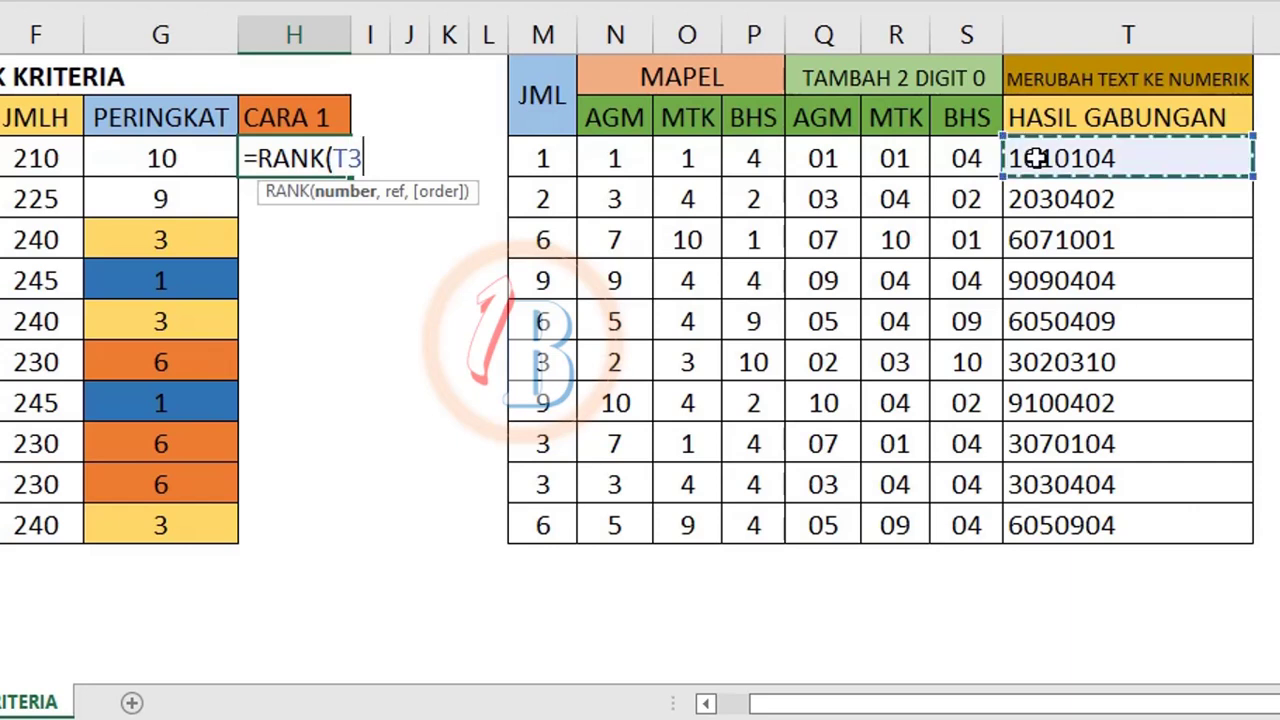
text(,)
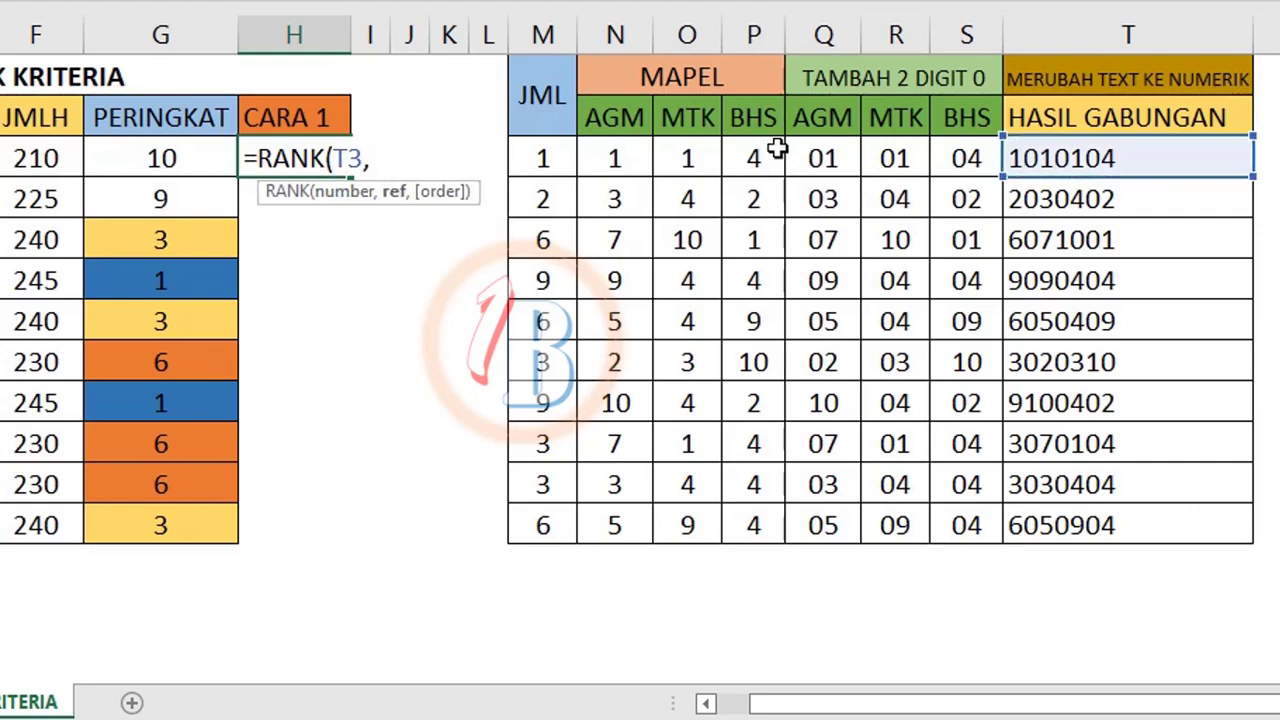
drag(1075, 158, 1088, 530)
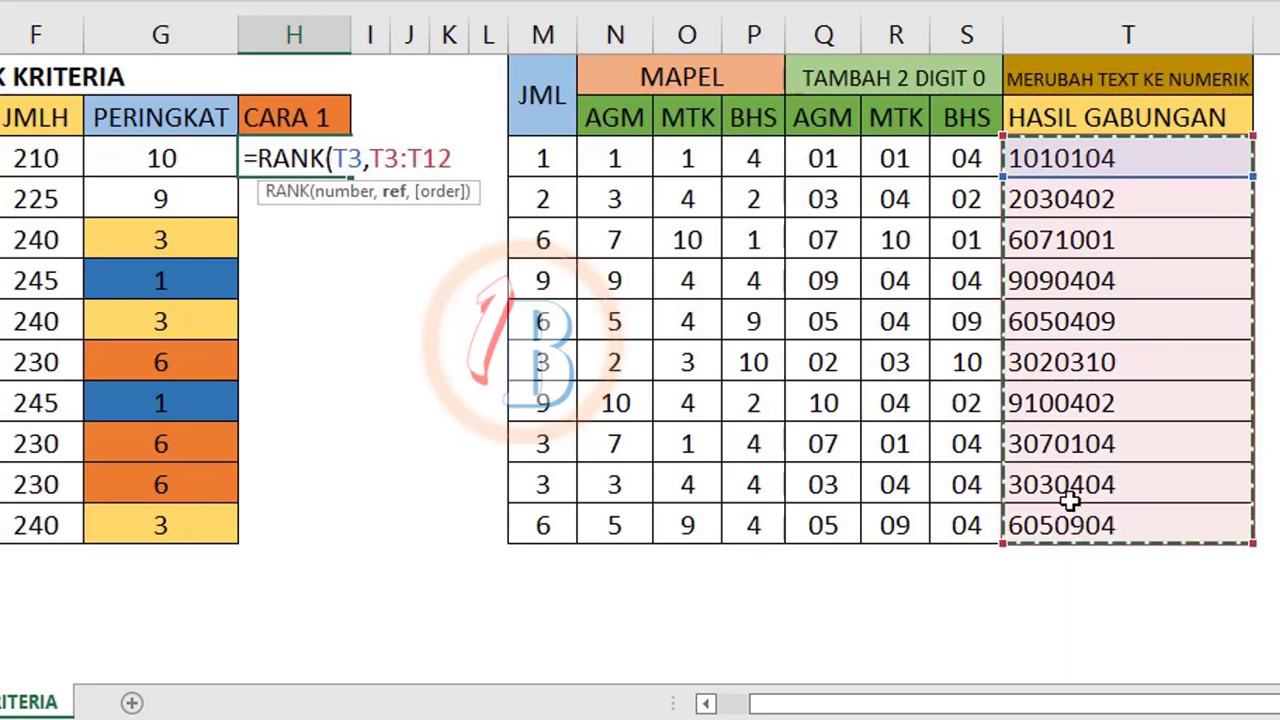
key(F4)
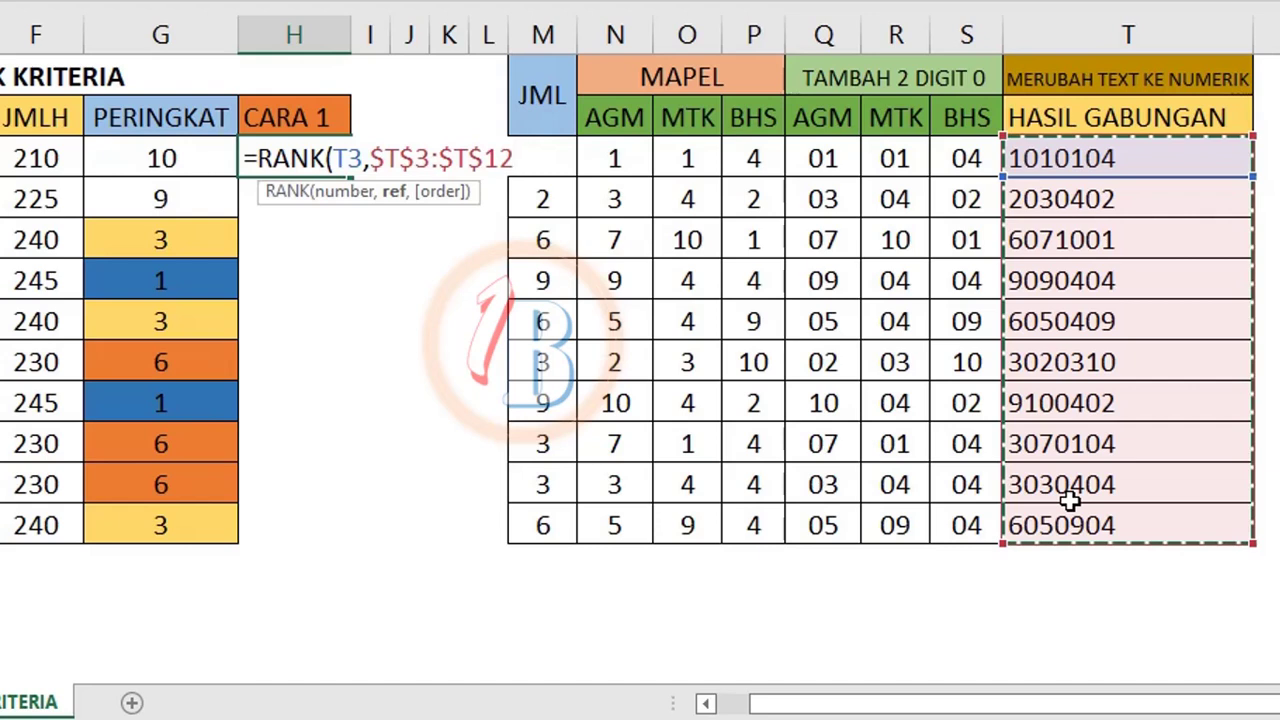
text(,)
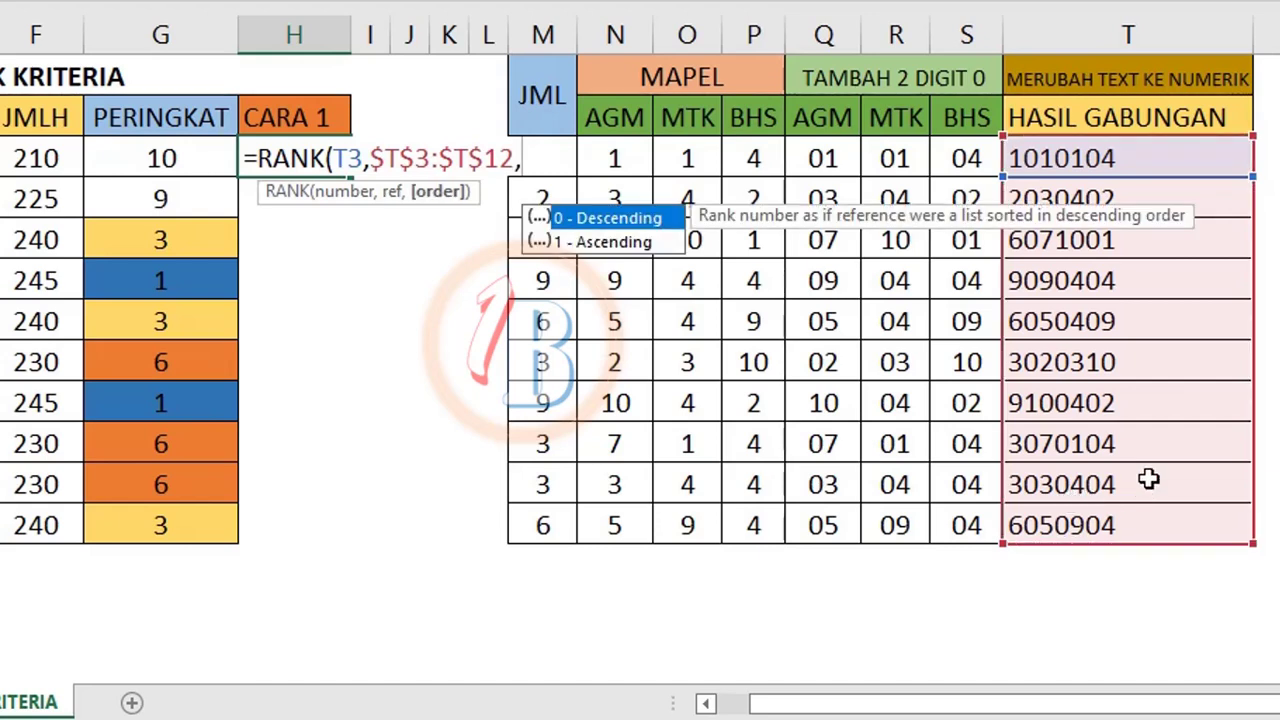
text(0)
text())
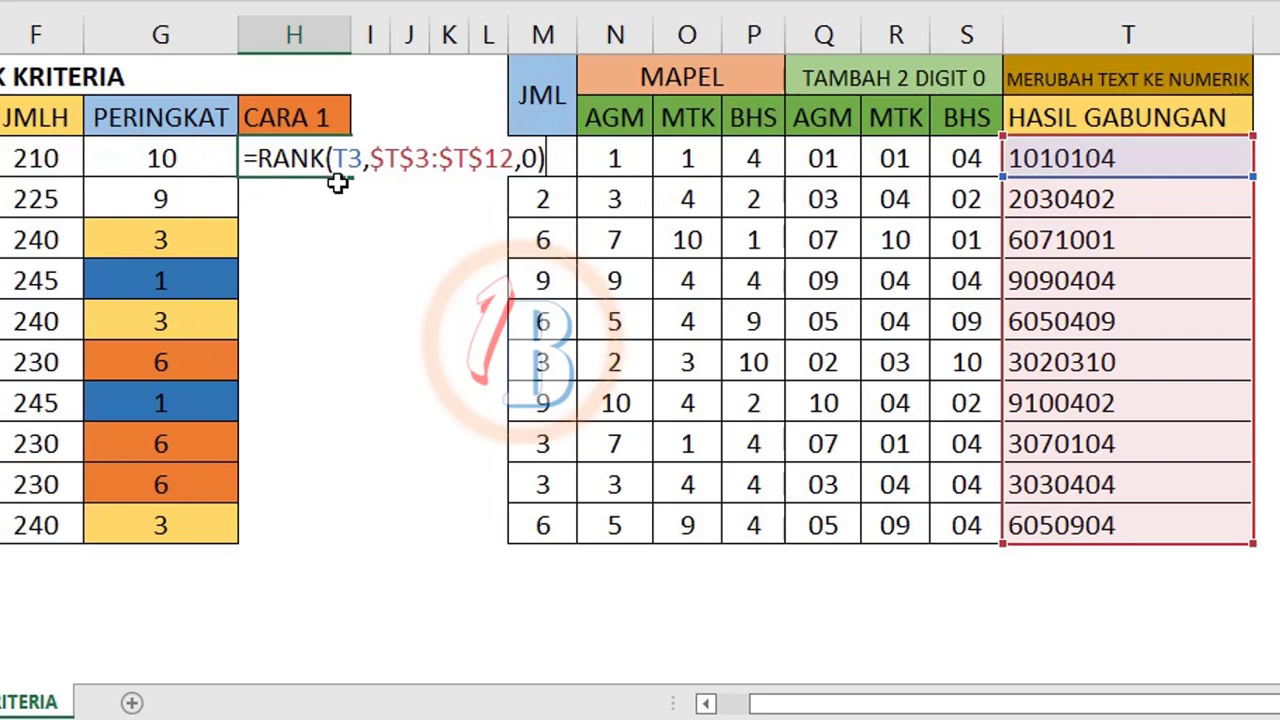
key(ctrl+Return)
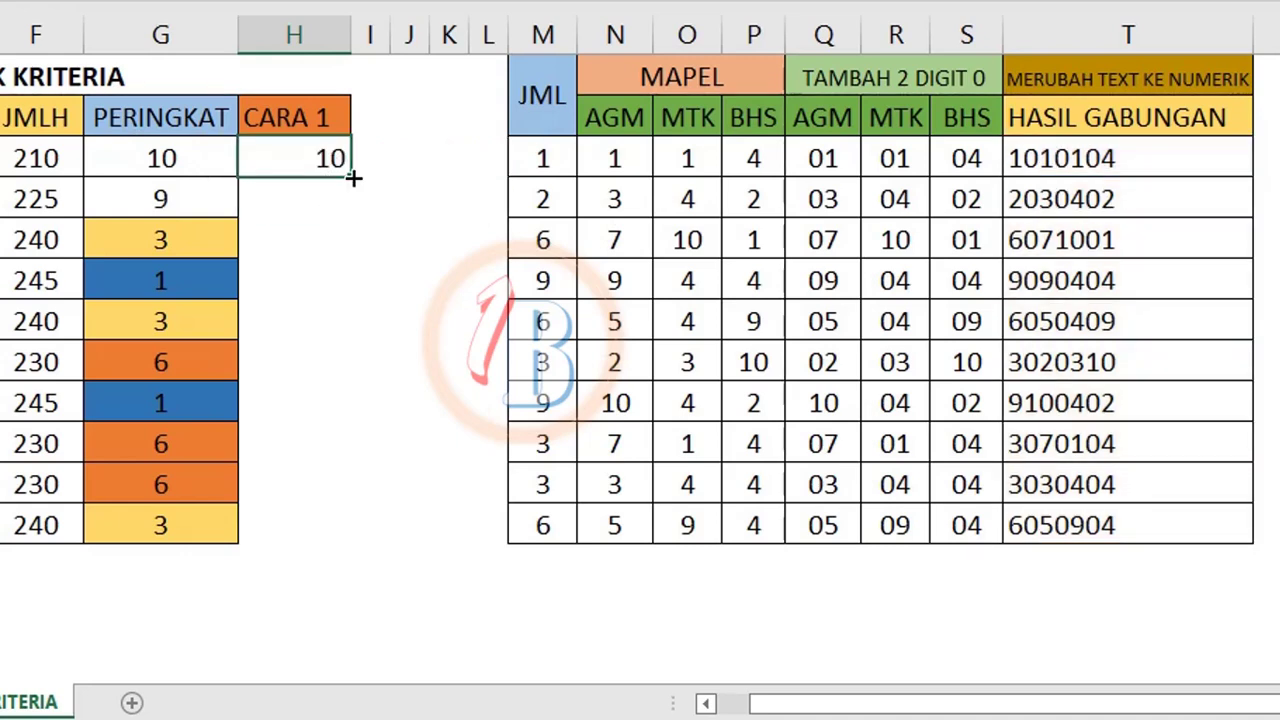
Step: Copy the H3 RANK formula down to H12 so ranks run 1–10 without ties
drag(352, 177, 350, 540)
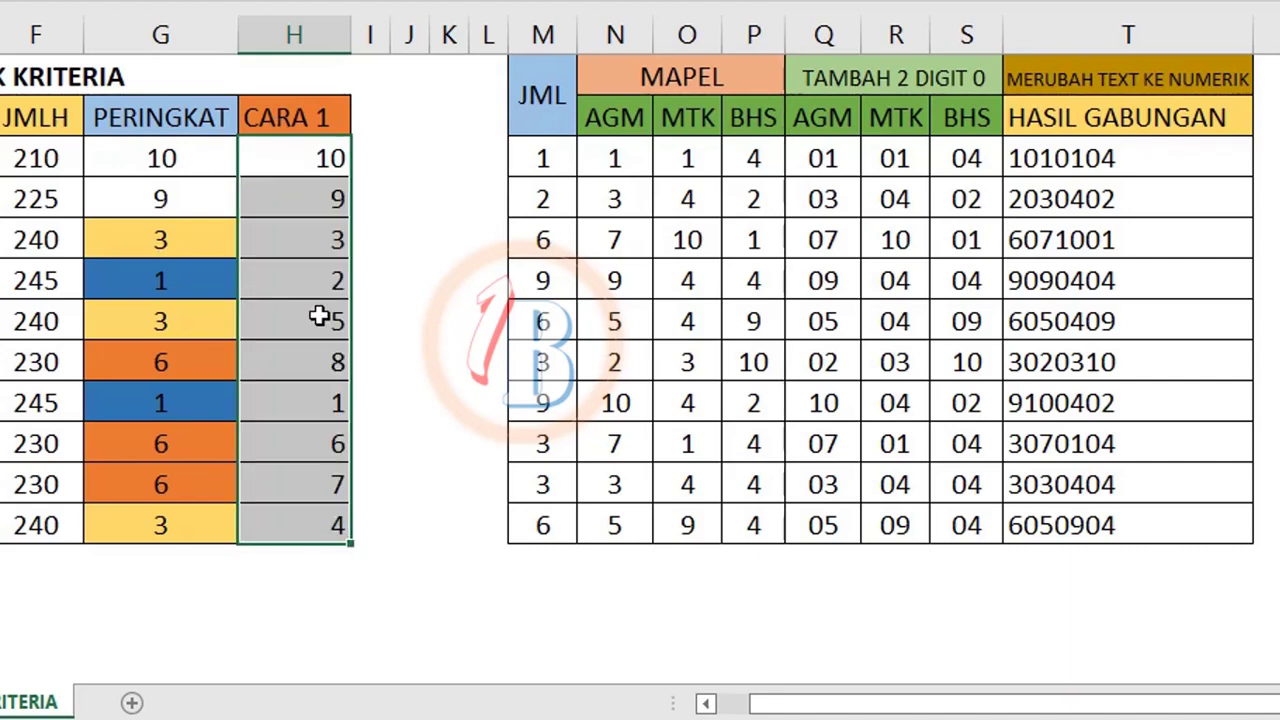
click(362, 384)
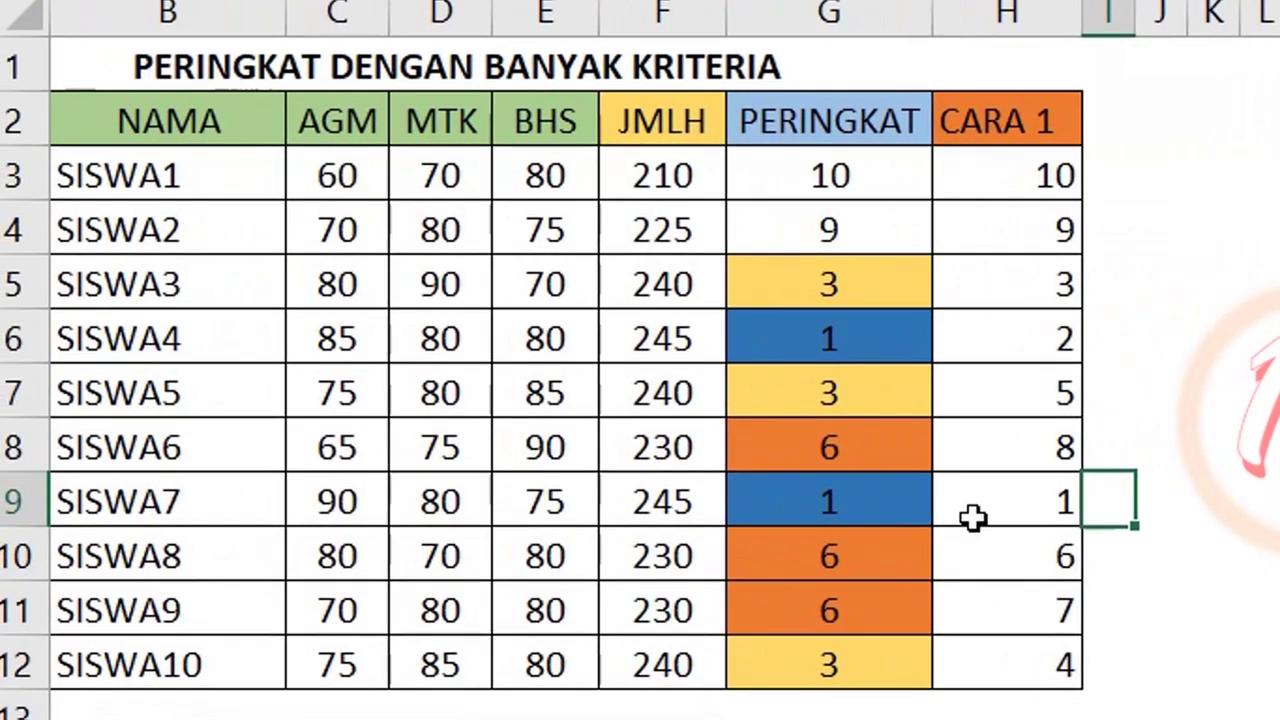
key(Left)
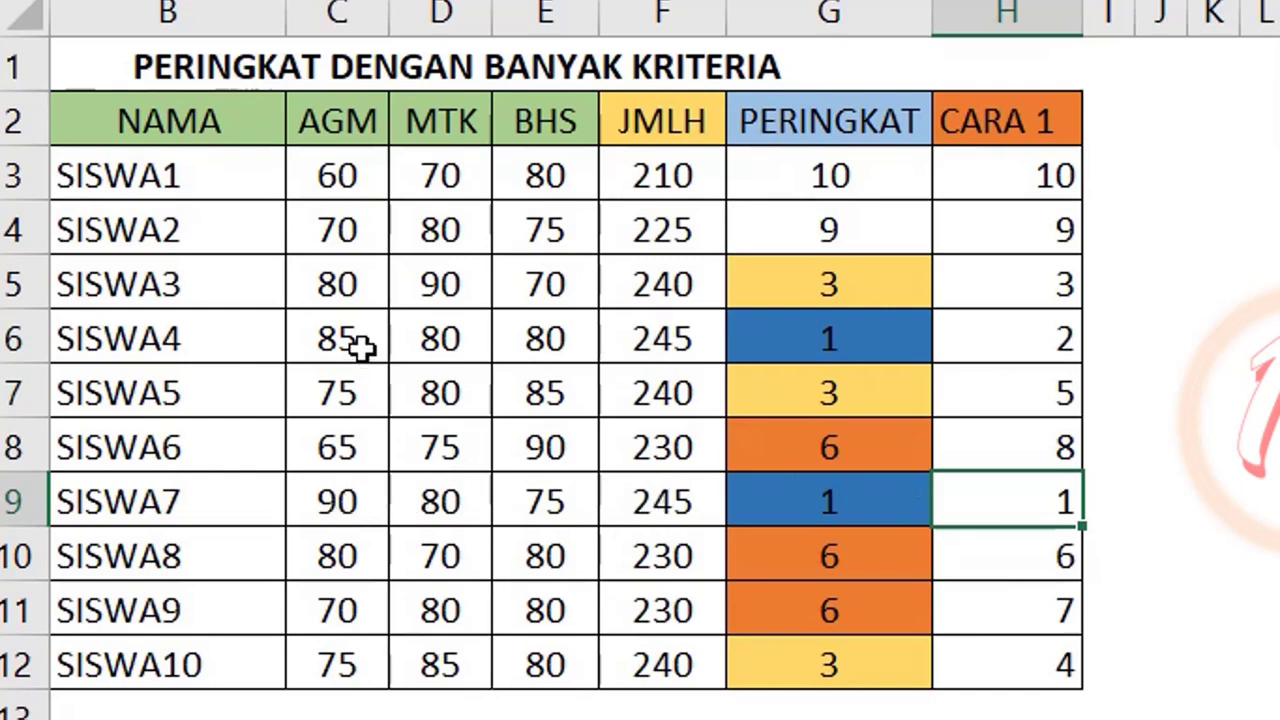
click(1047, 333)
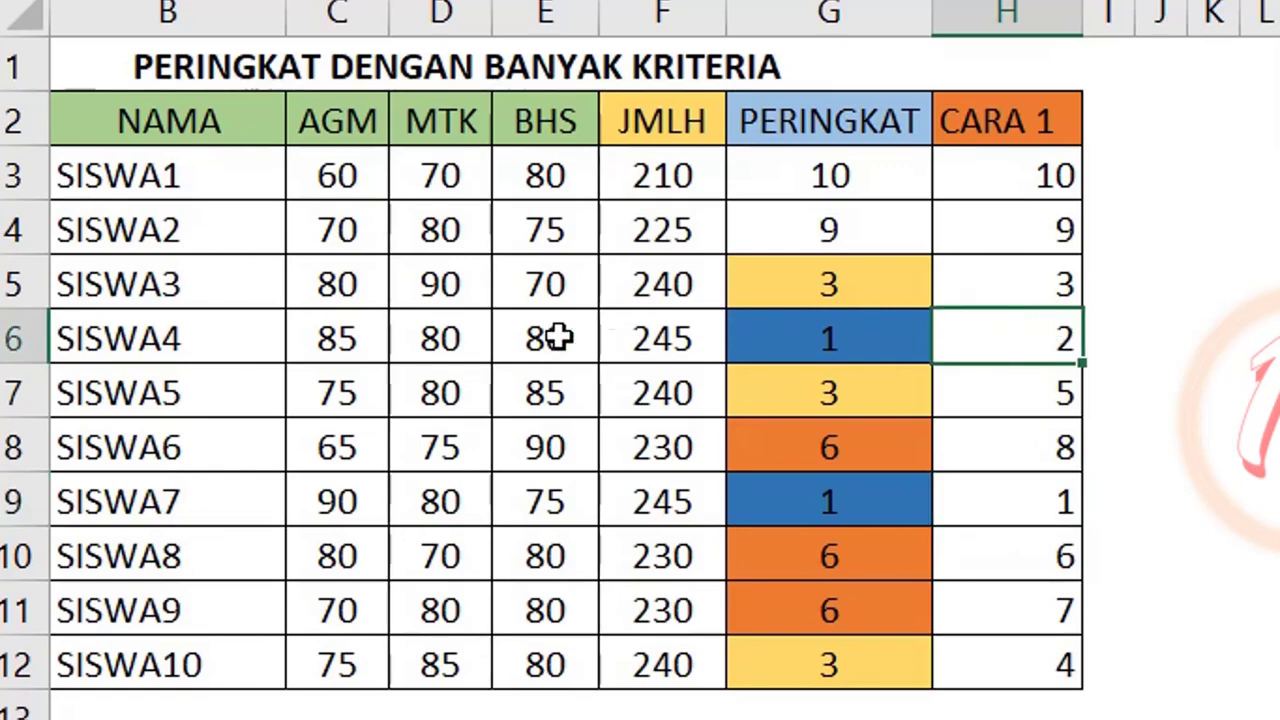
click(367, 338)
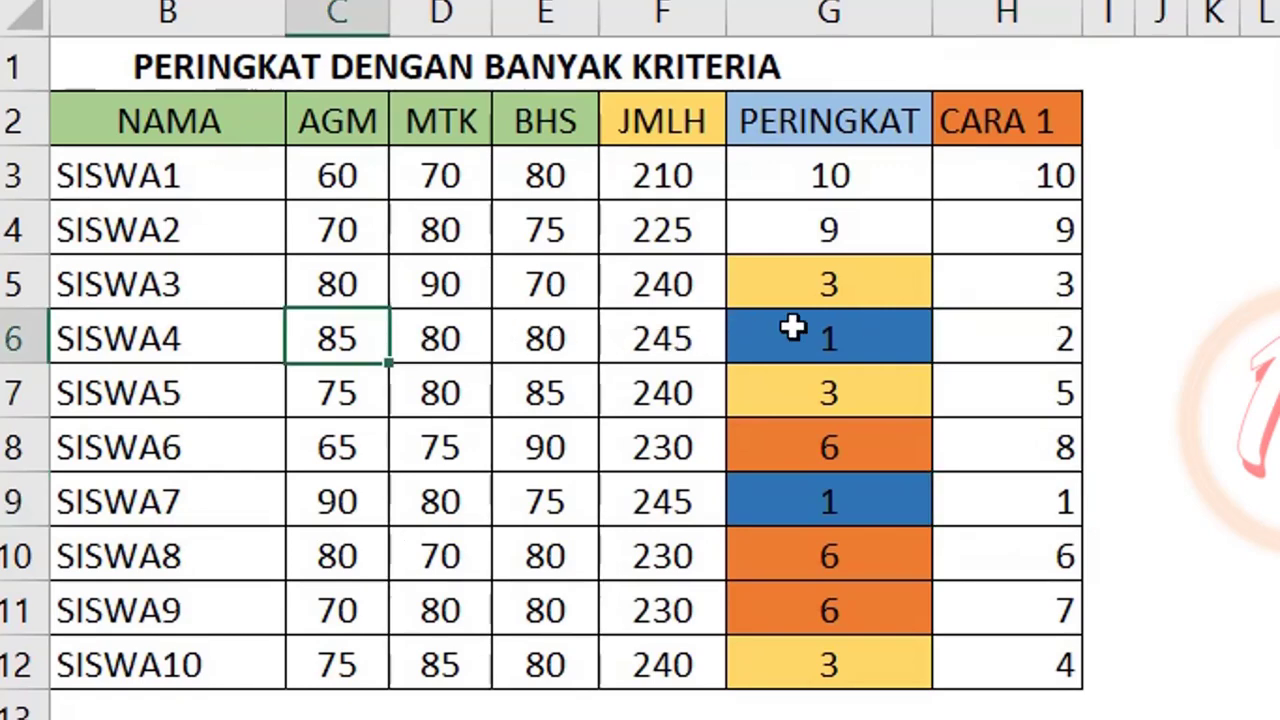
click(940, 286)
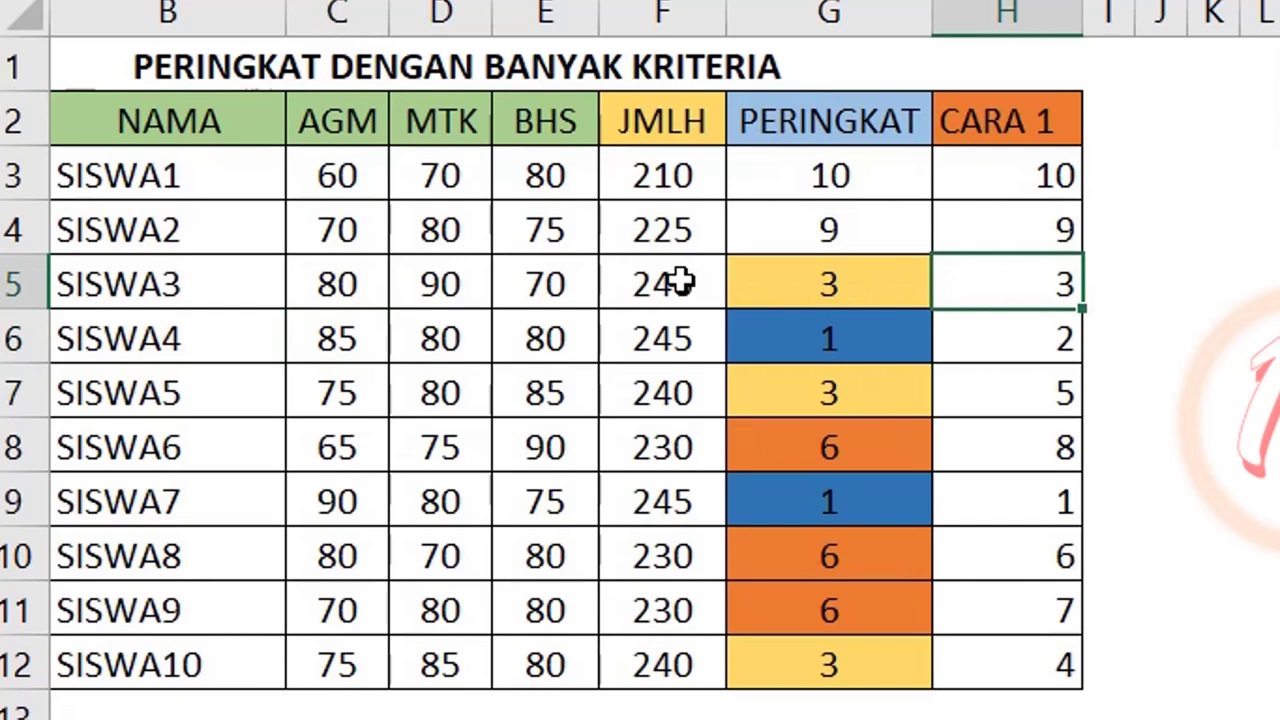
click(800, 292)
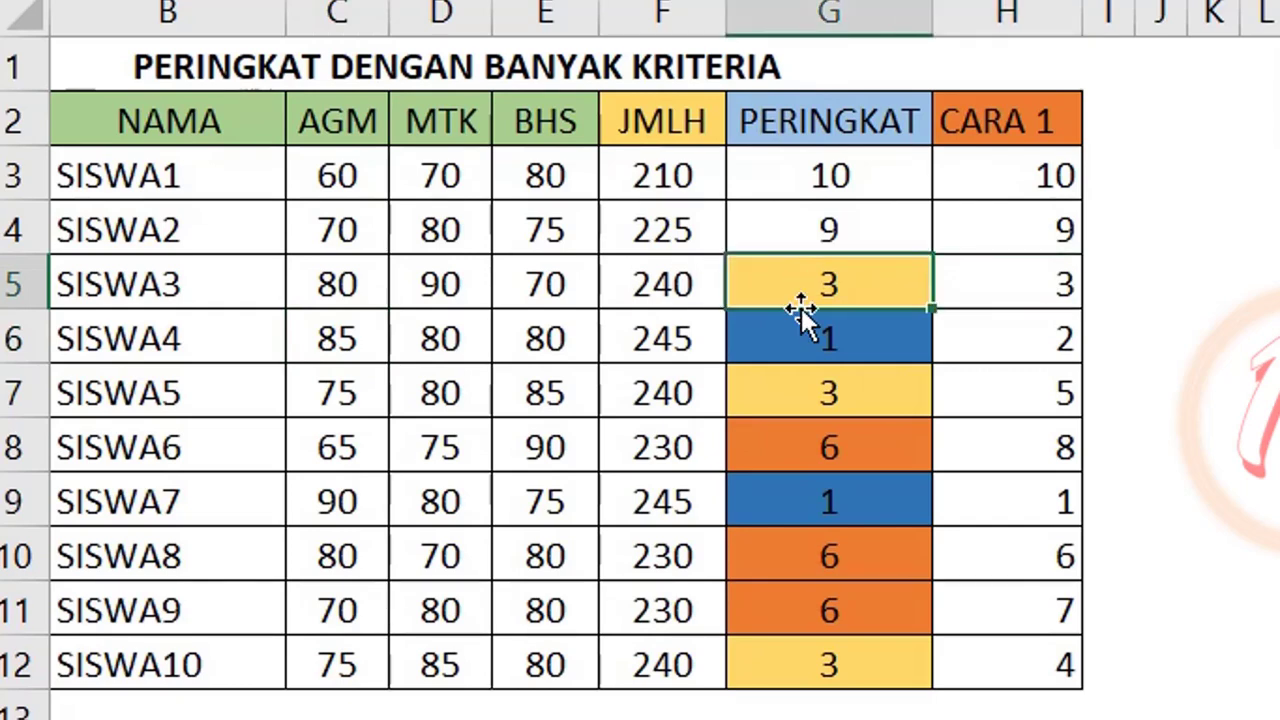
click(802, 408)
click(820, 657)
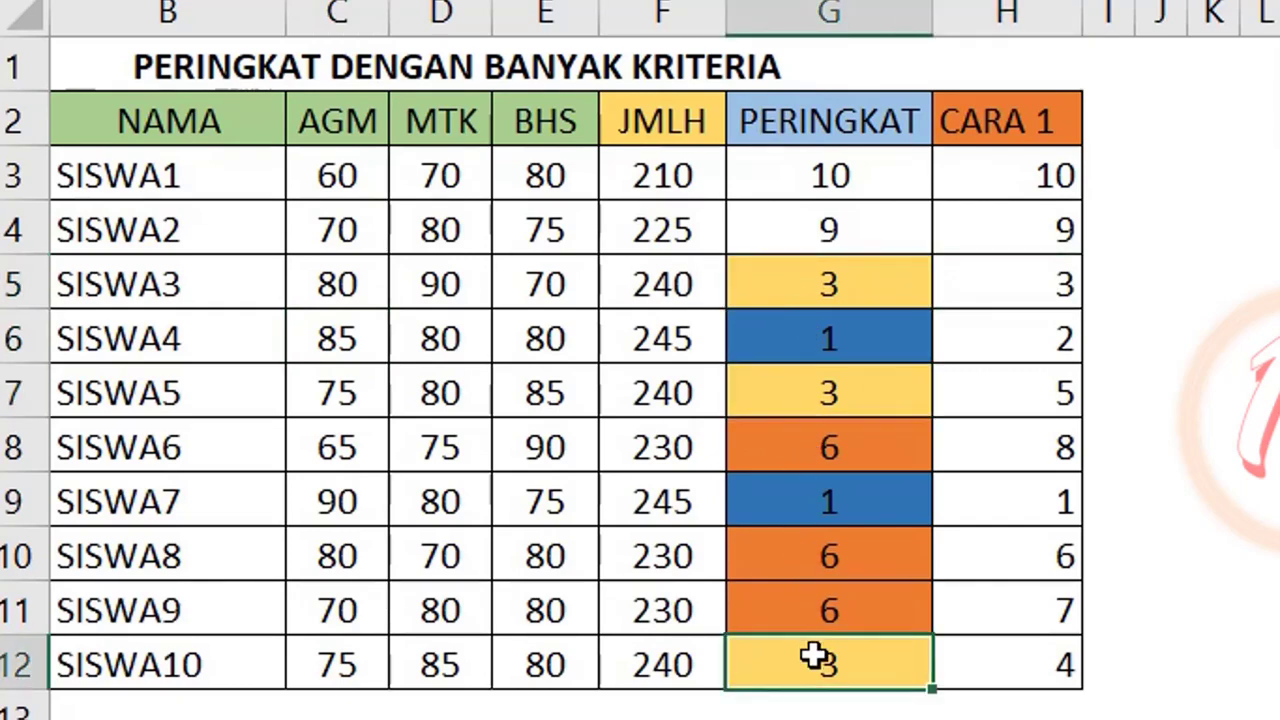
click(995, 293)
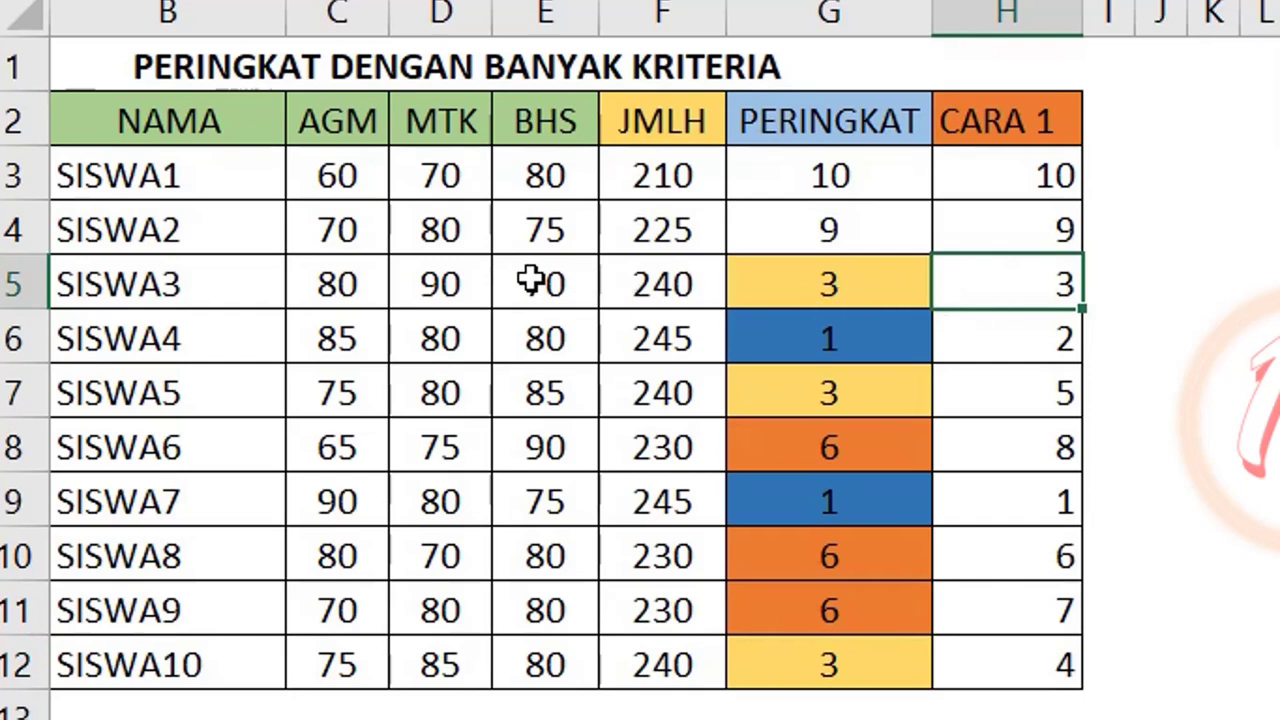
click(340, 287)
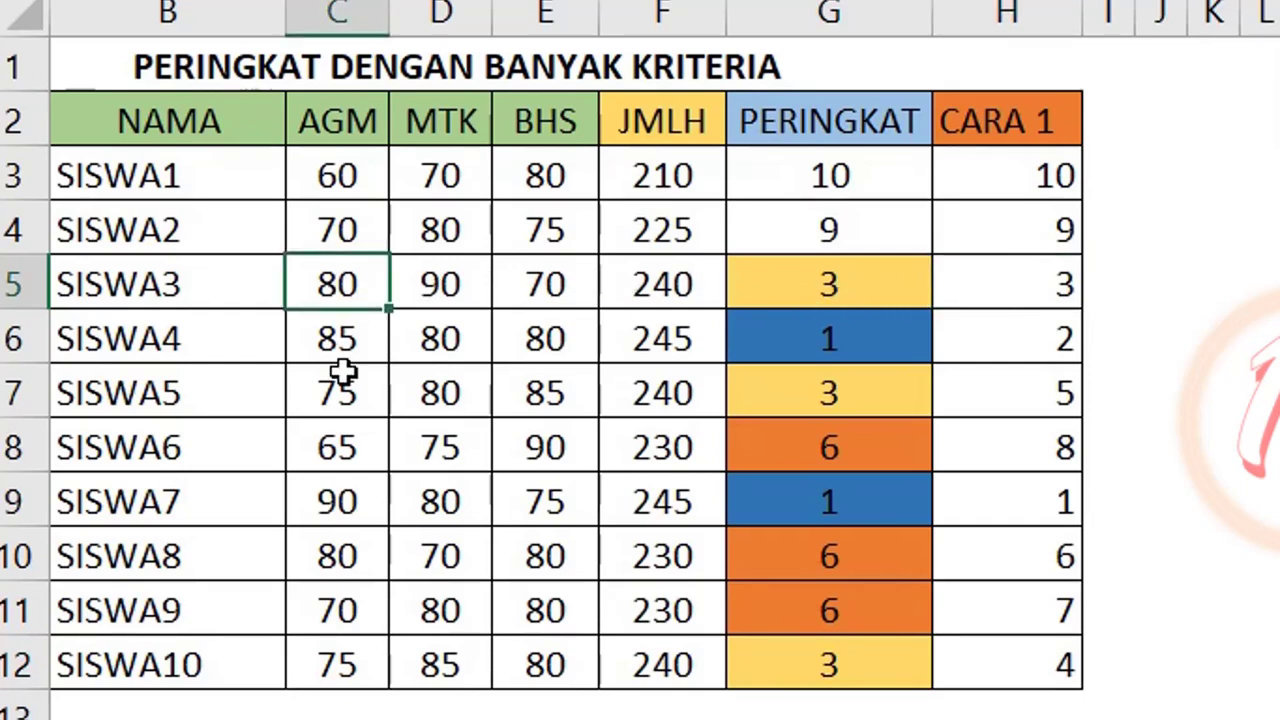
click(749, 392)
click(345, 400)
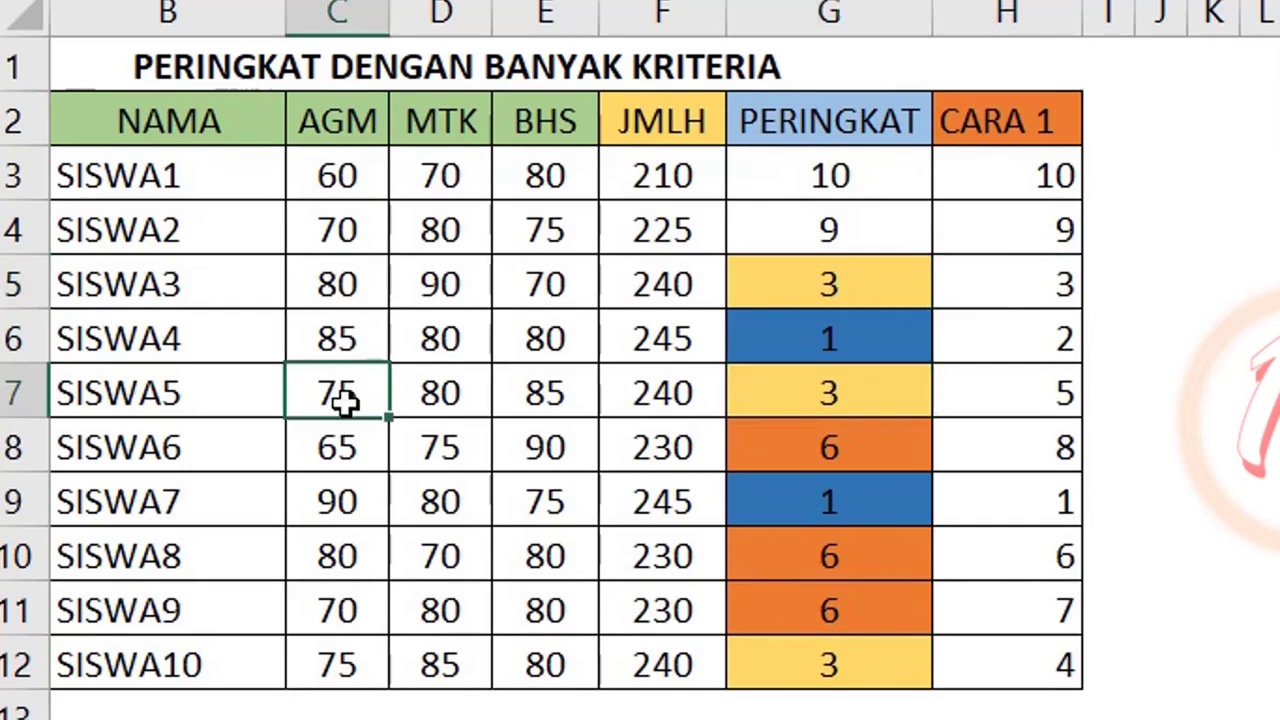
click(308, 646)
click(319, 393)
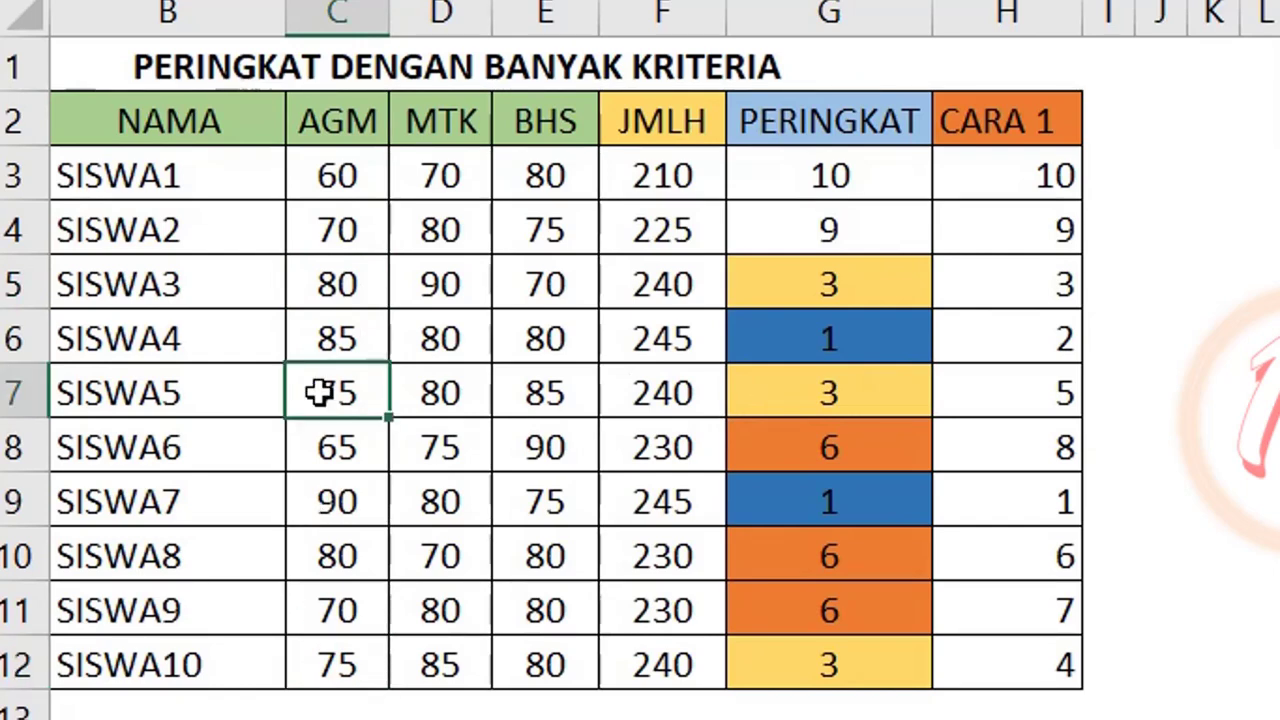
click(357, 663)
click(368, 395)
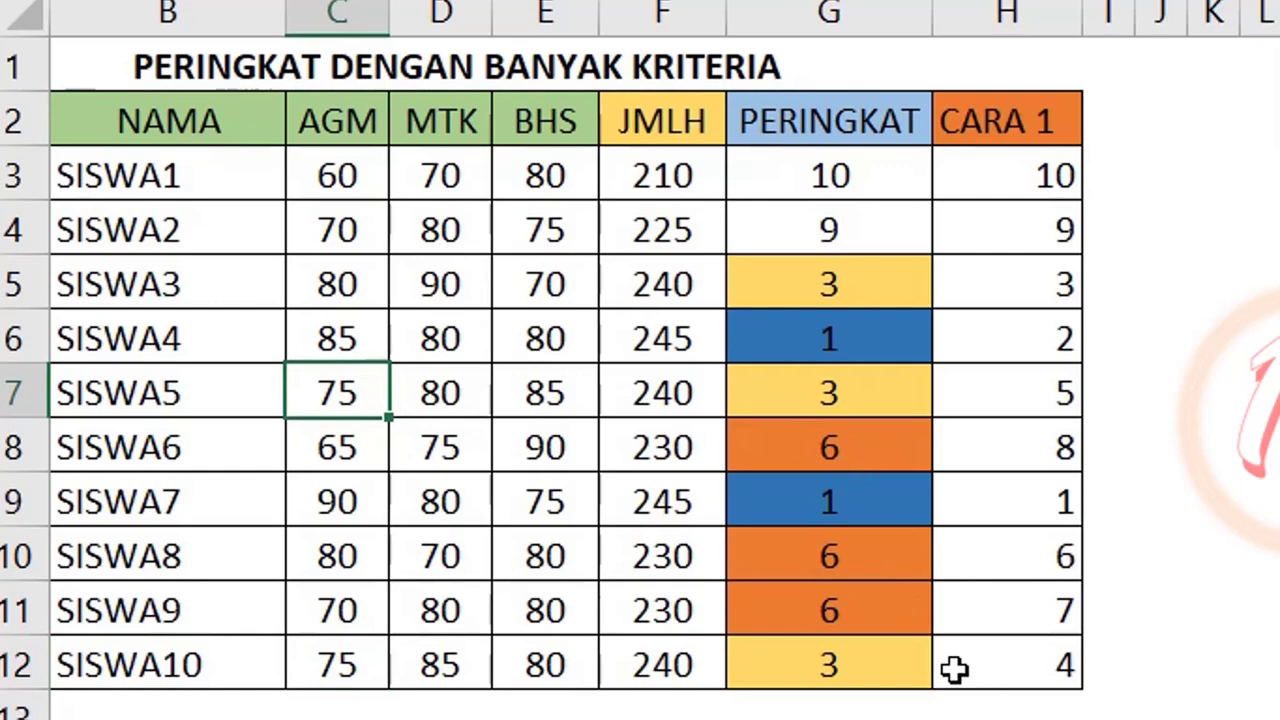
click(998, 669)
click(795, 665)
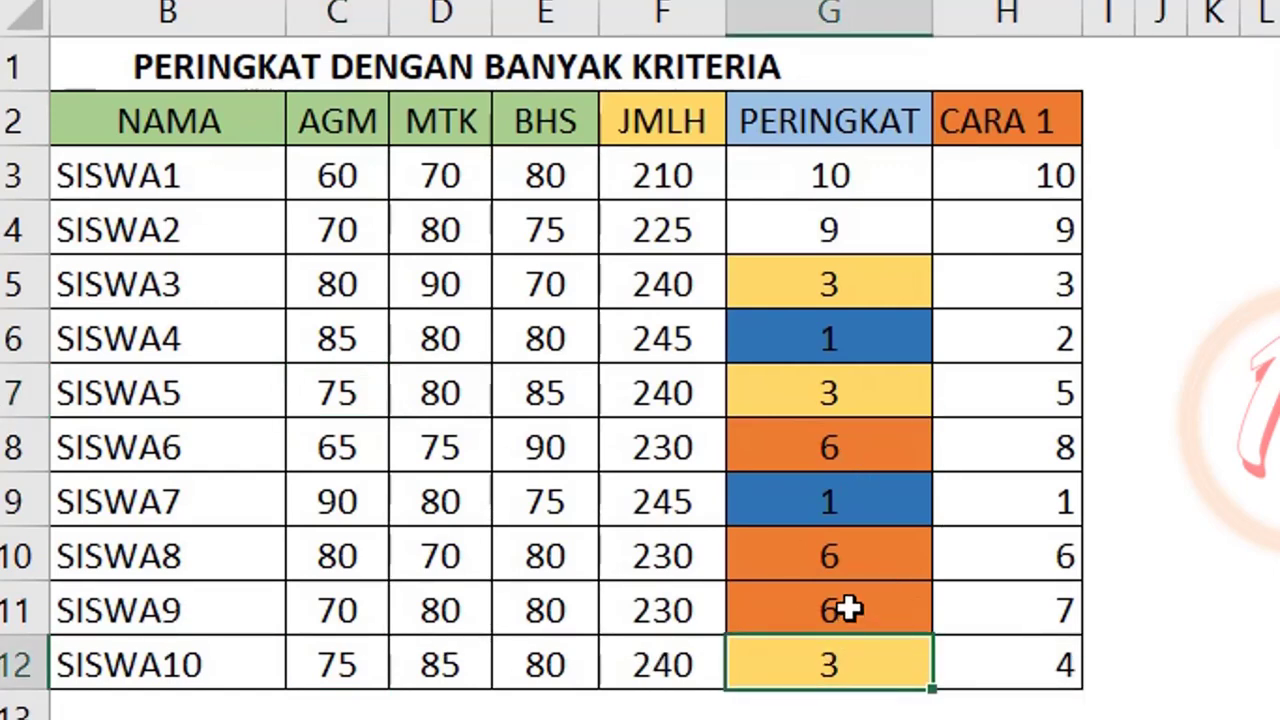
click(459, 660)
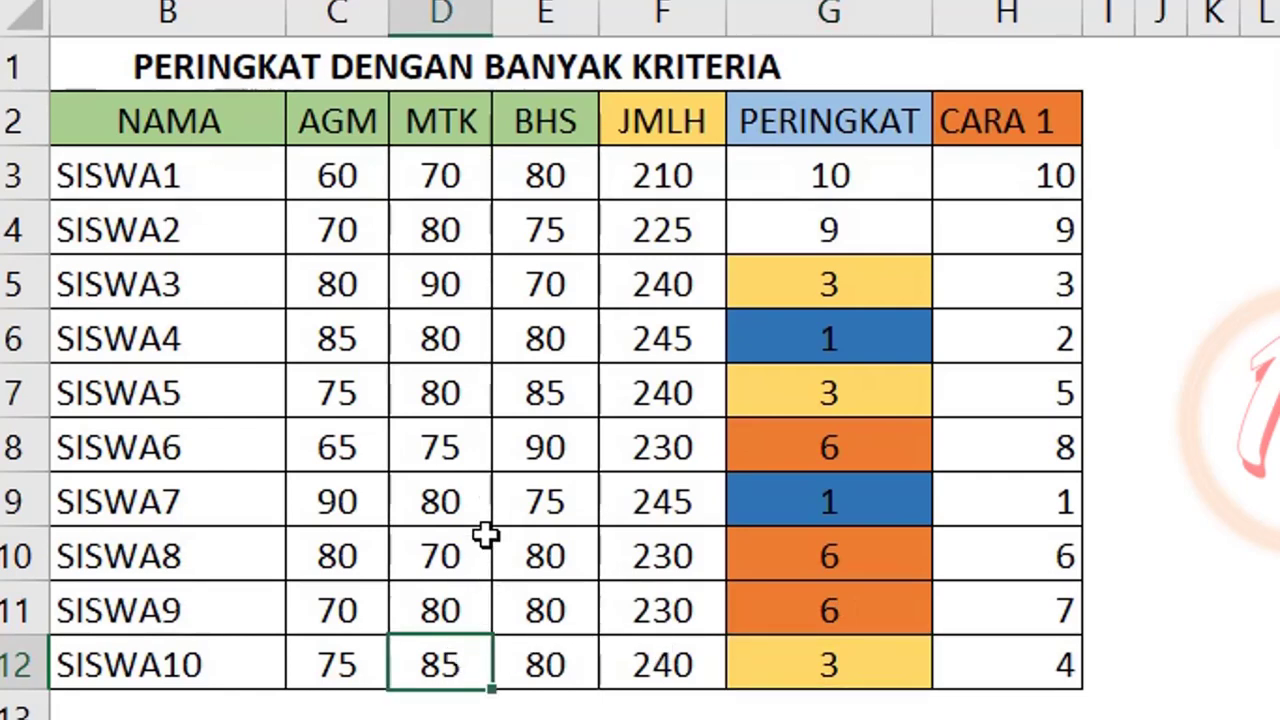
click(459, 395)
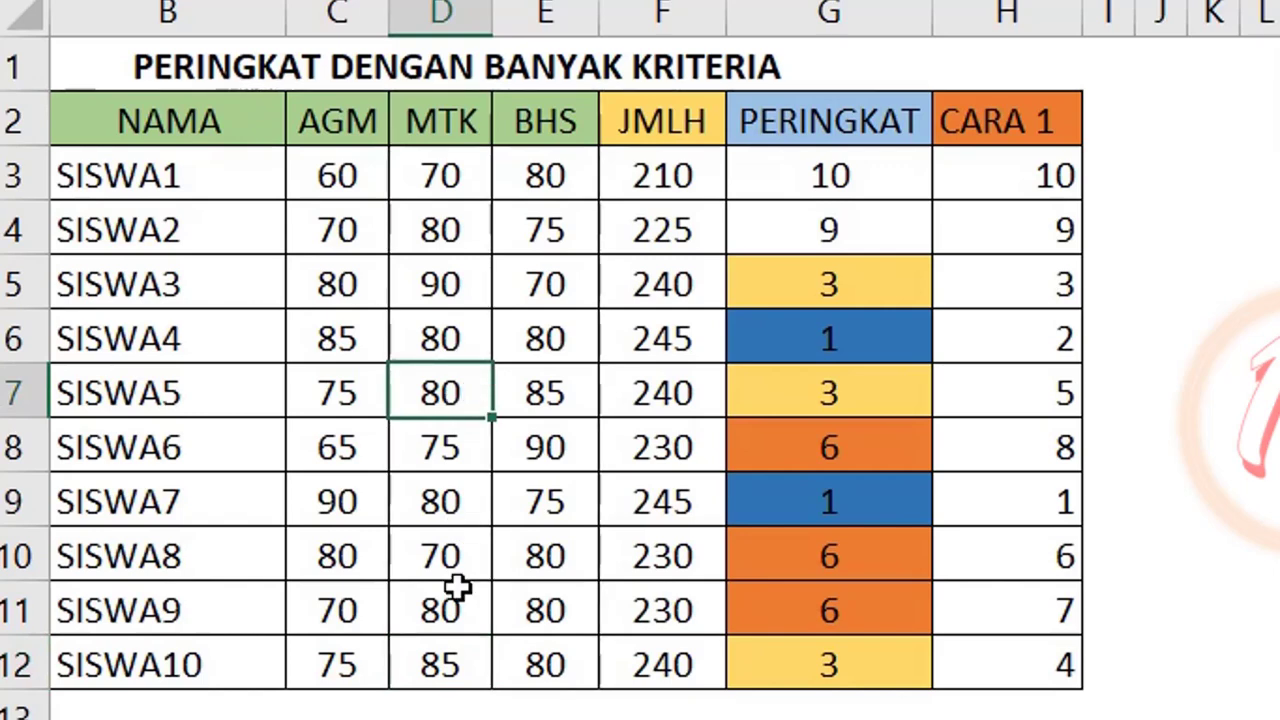
click(446, 663)
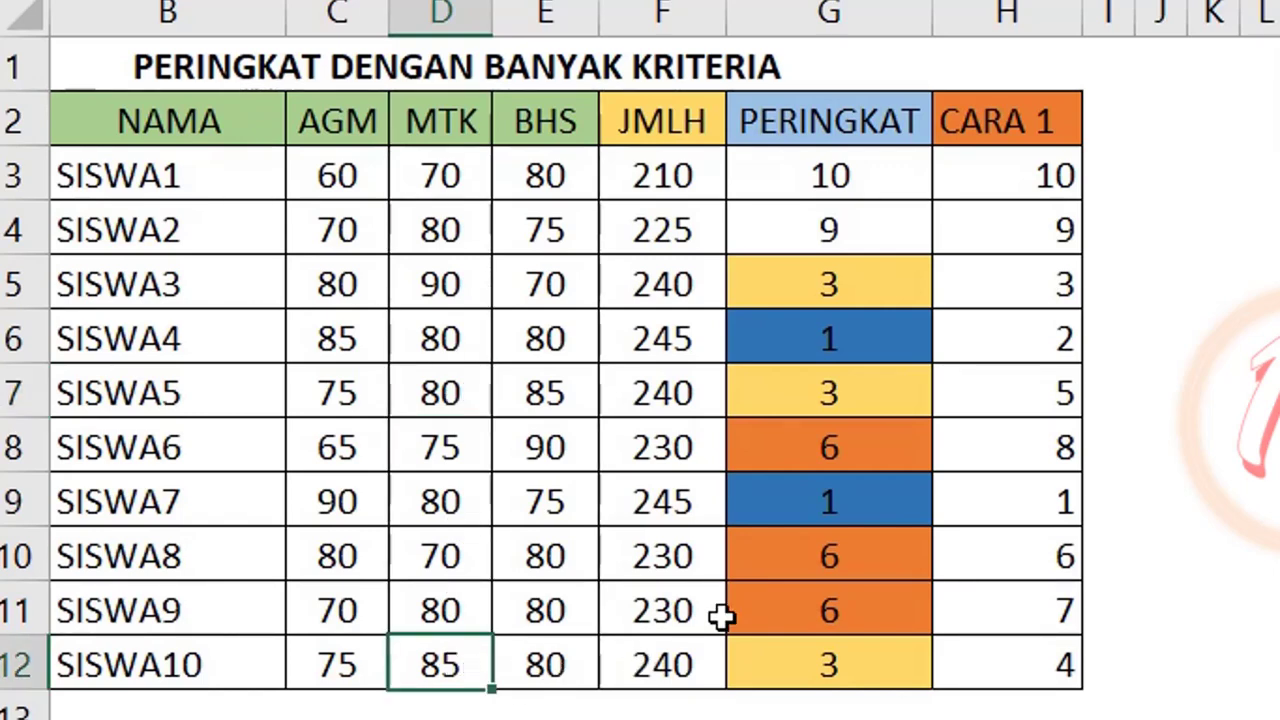
click(1215, 558)
click(1043, 117)
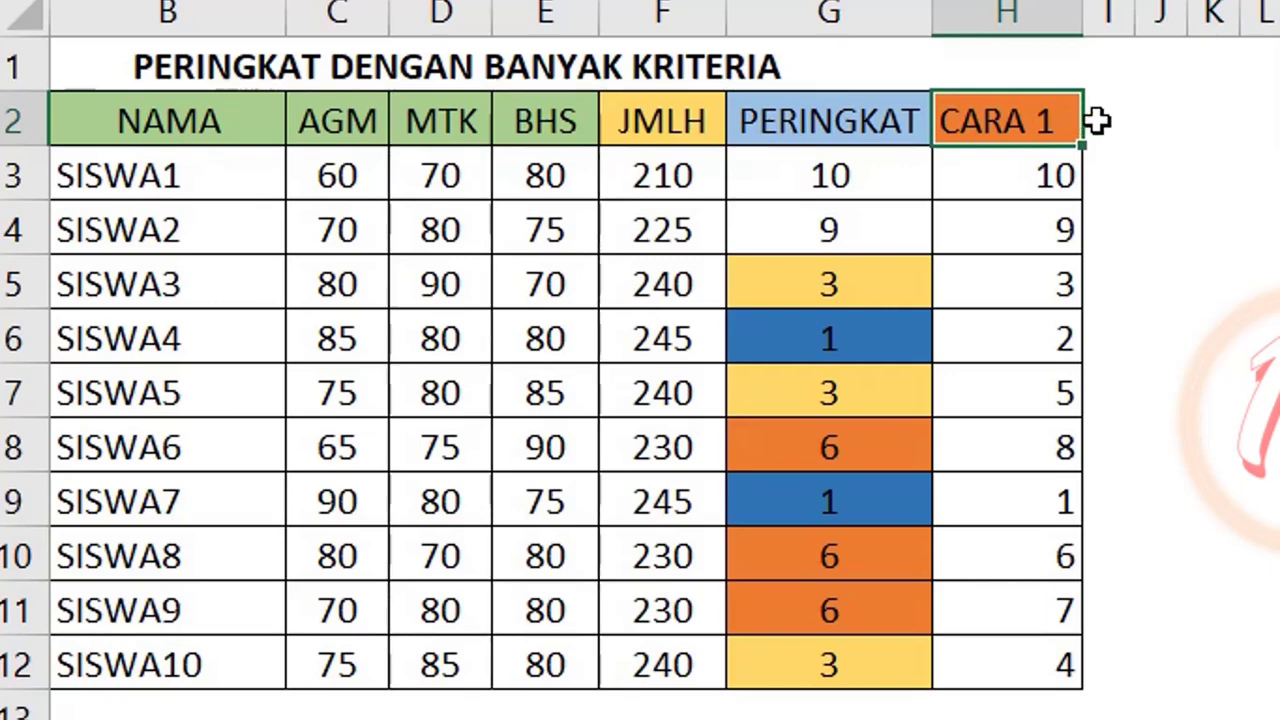